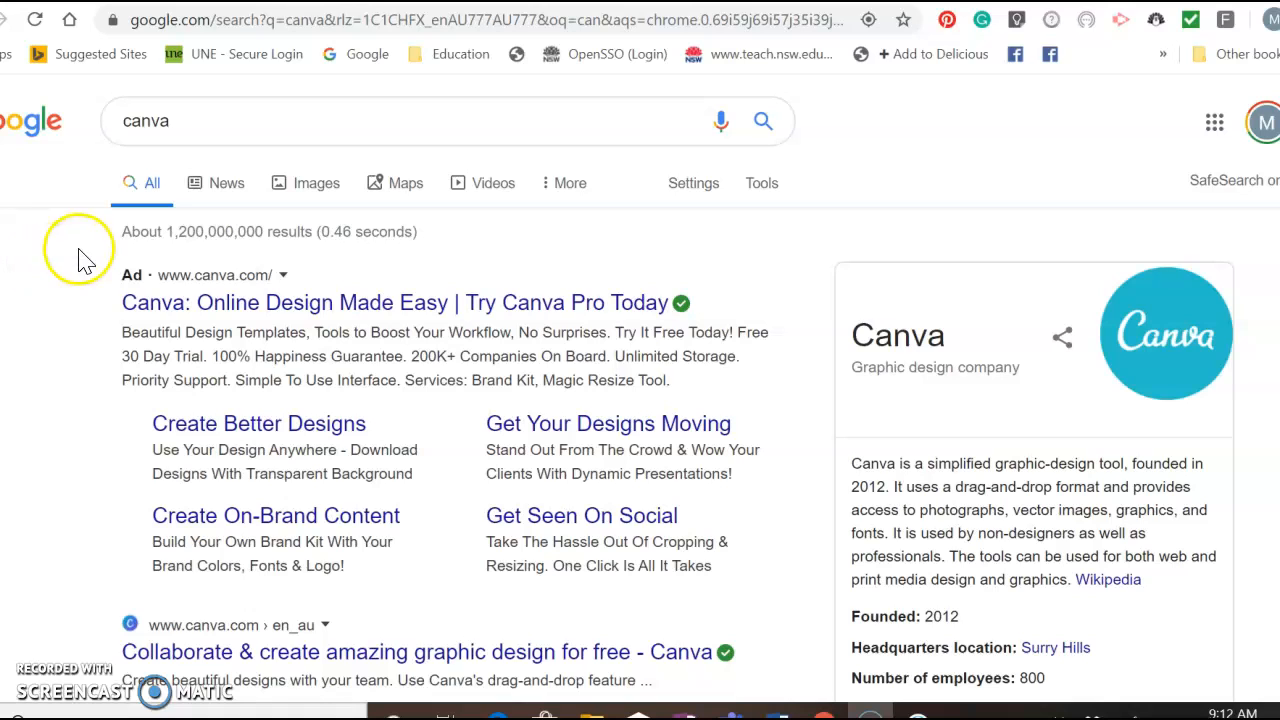
Open the Canva website from its regular Google search result and dismiss the suggestions of the design search.
click(200, 625)
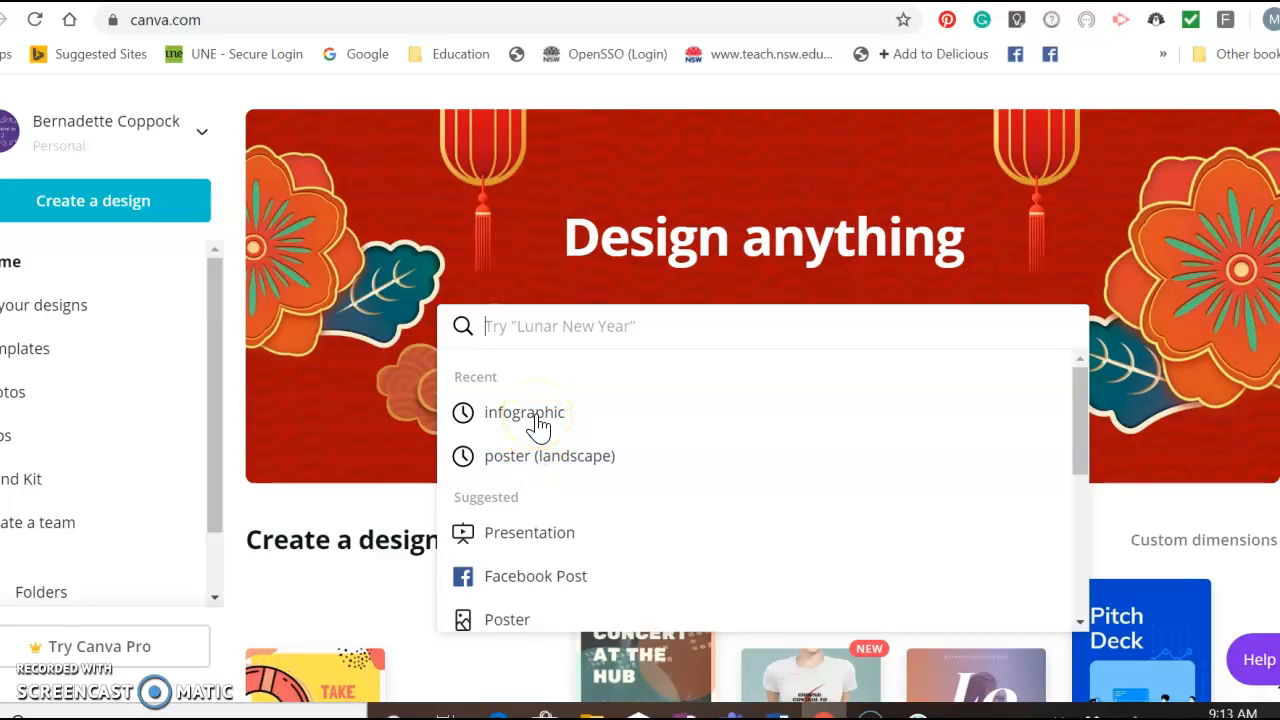
click(325, 300)
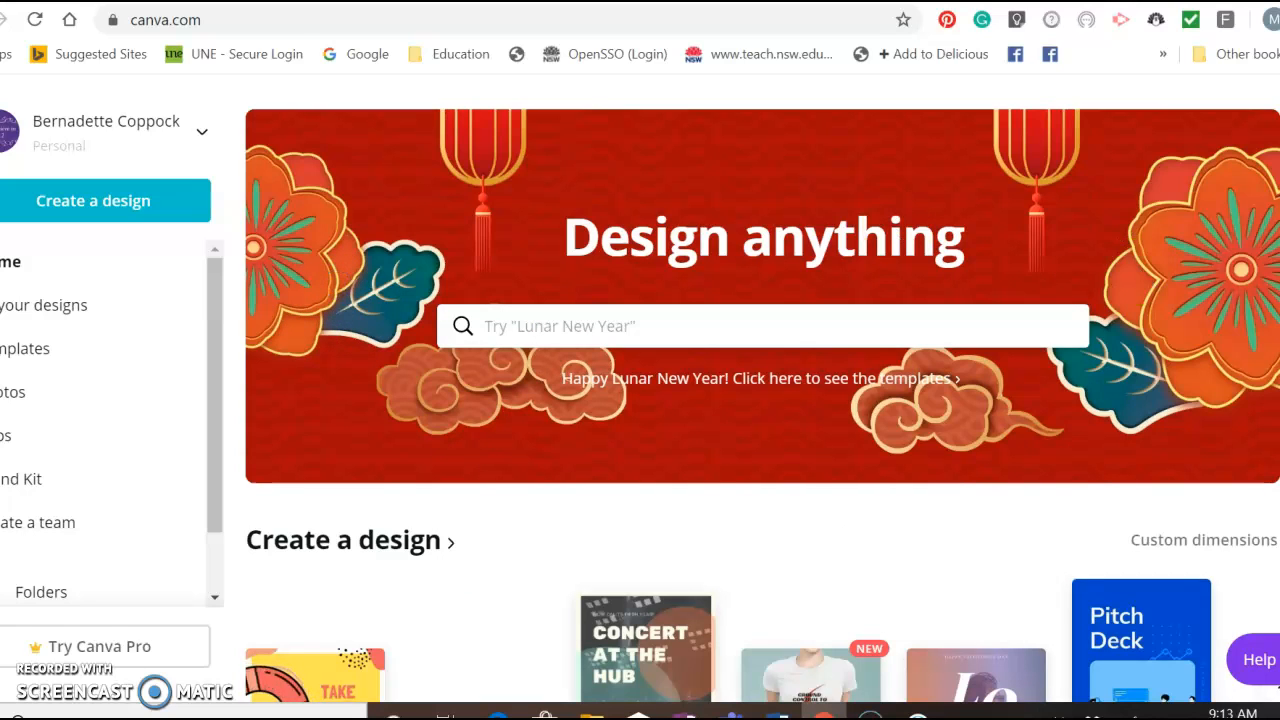
Look over the home page's design types, existing designs and template categories such as Instagram Posts, Posters and Social Media.
scroll(762, 390, down, 4)
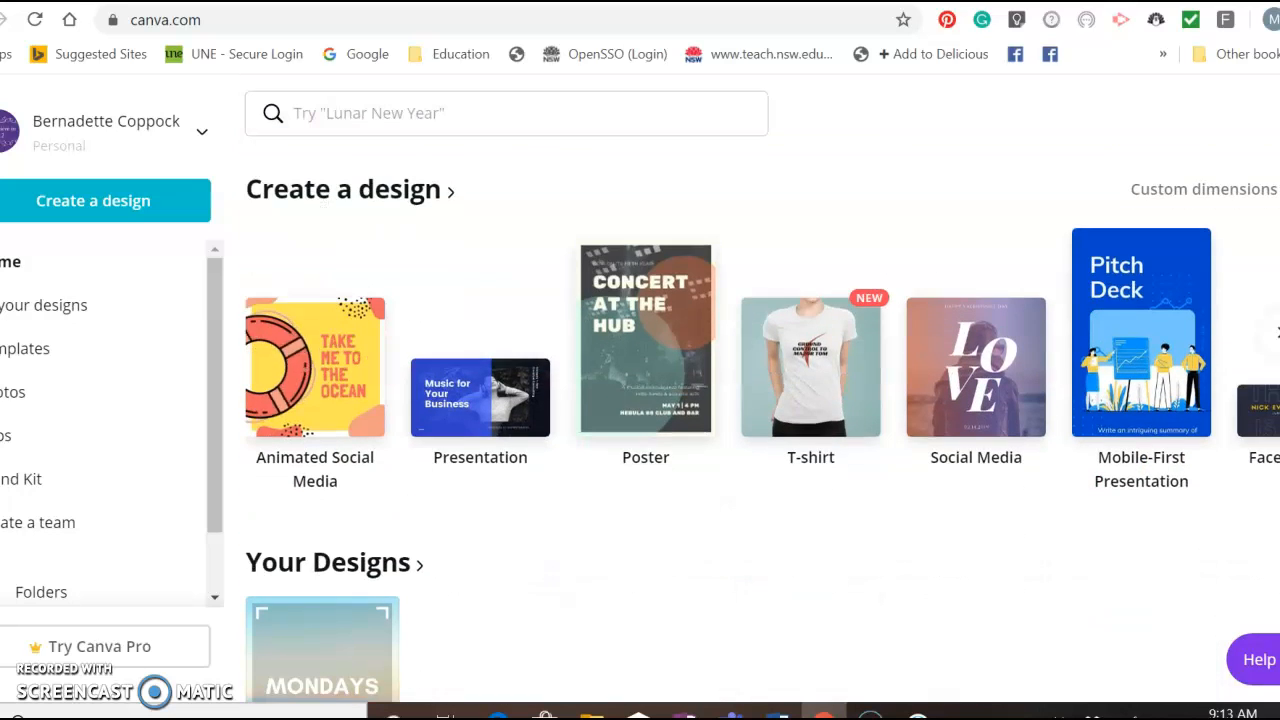
scroll(762, 390, down, 2)
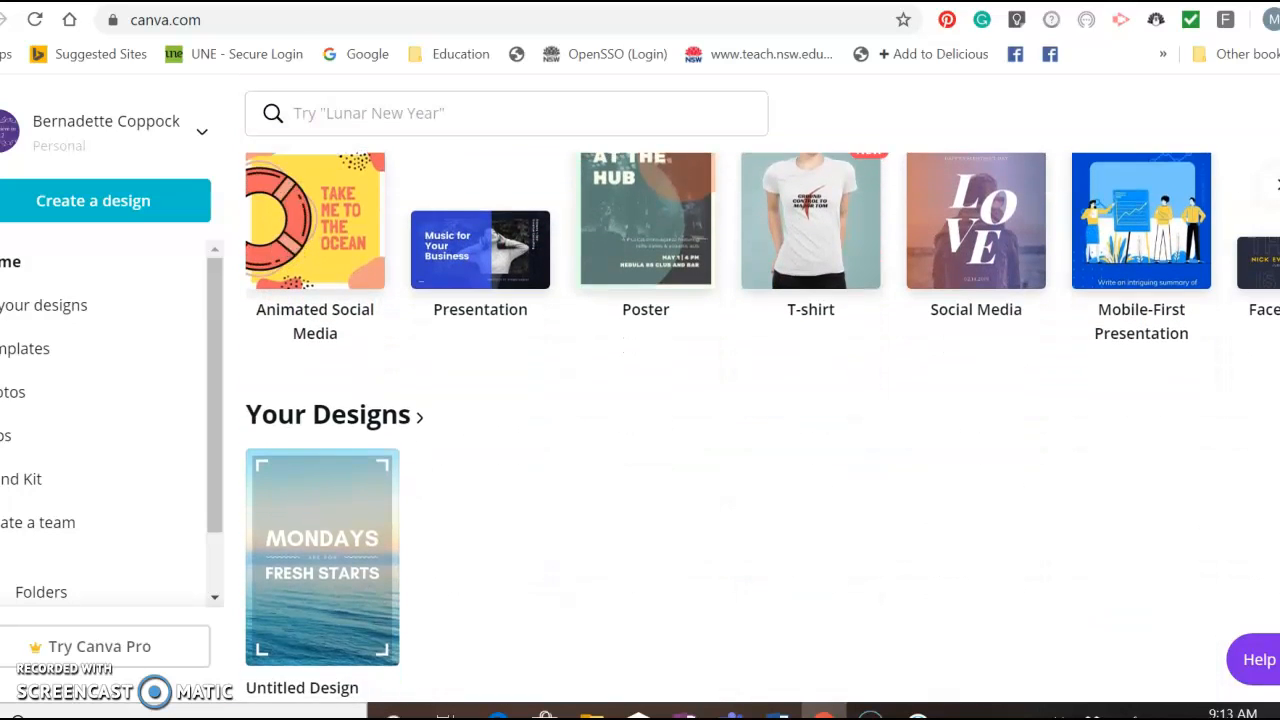
scroll(762, 428, down, 4)
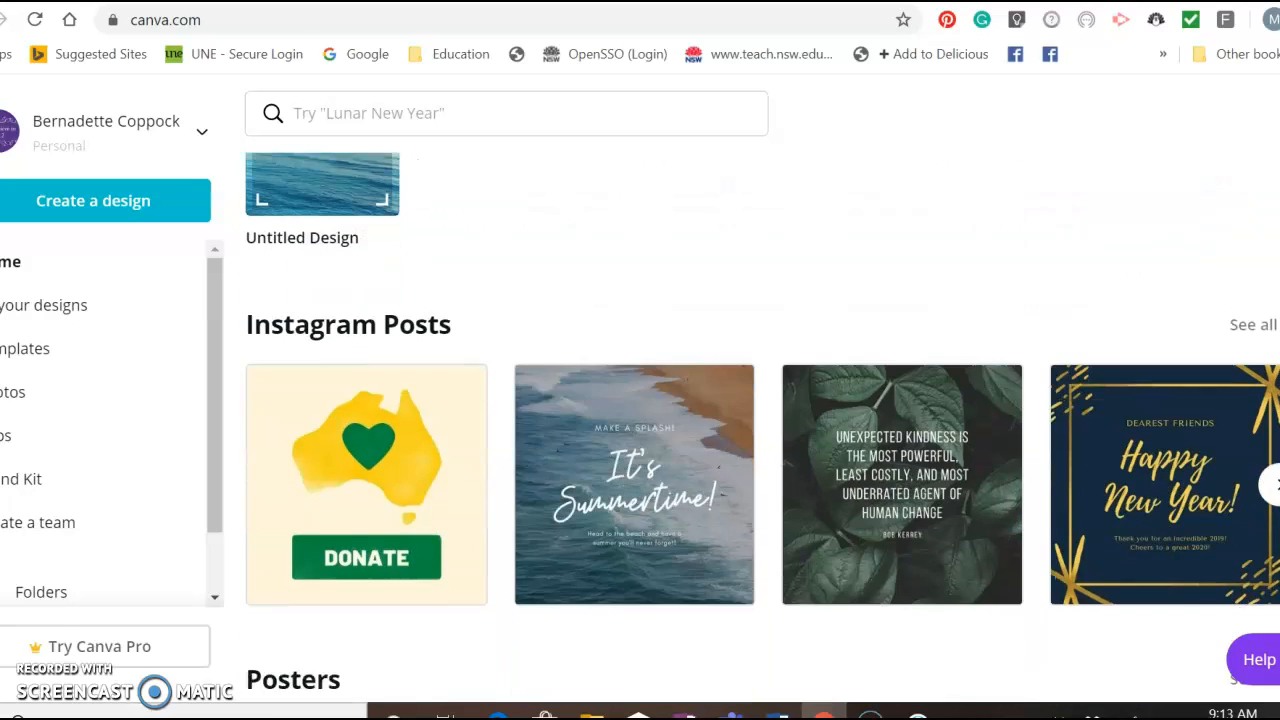
scroll(762, 428, down, 1)
scroll(762, 428, down, 5)
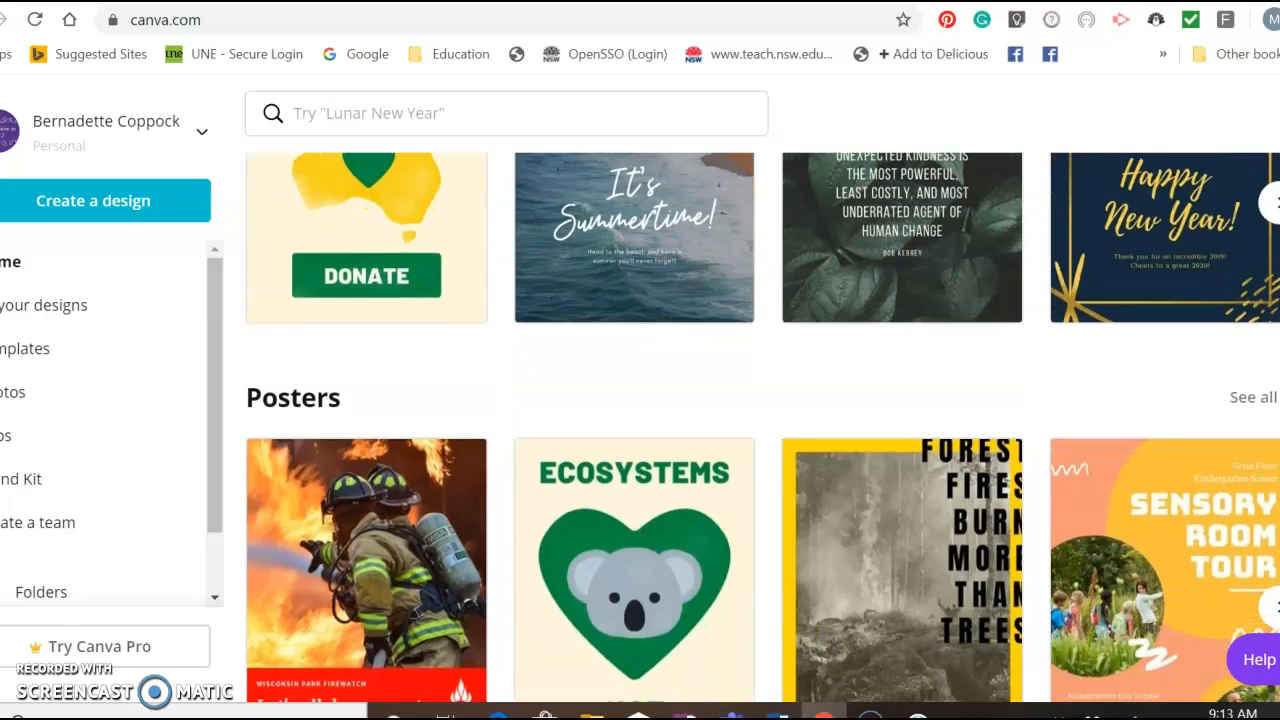
scroll(762, 428, down, 5)
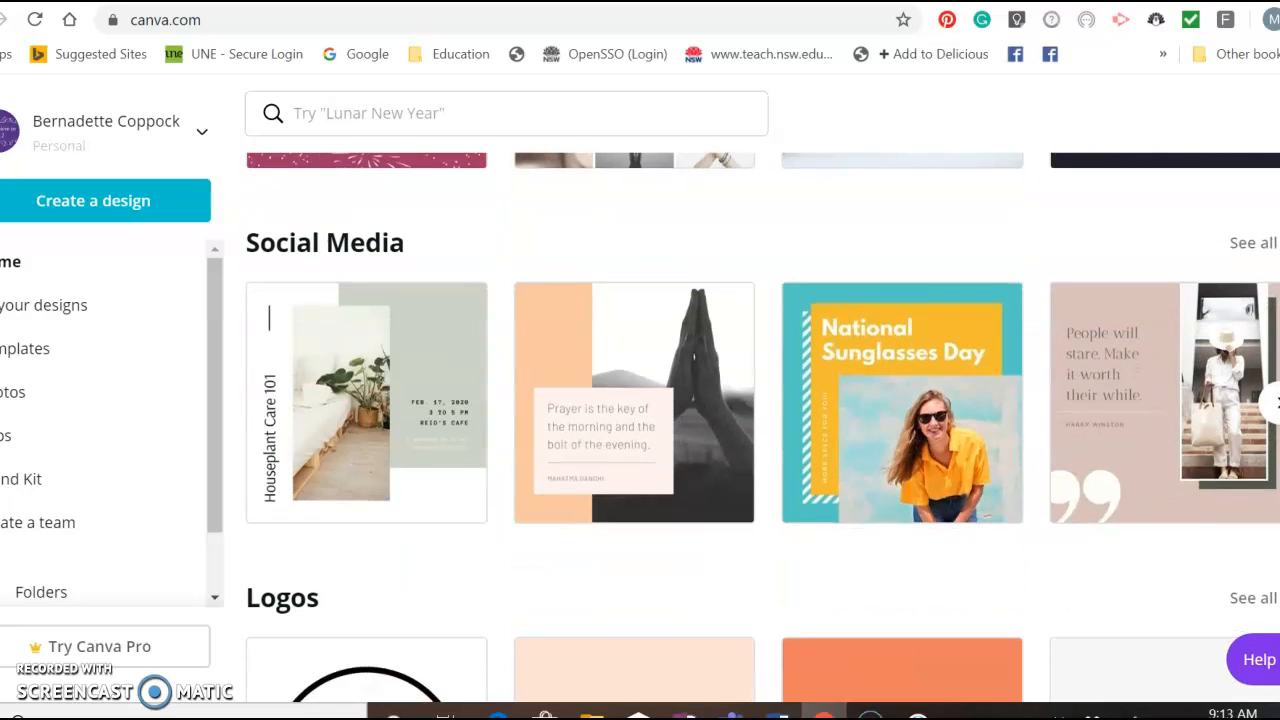
scroll(762, 428, up, 14)
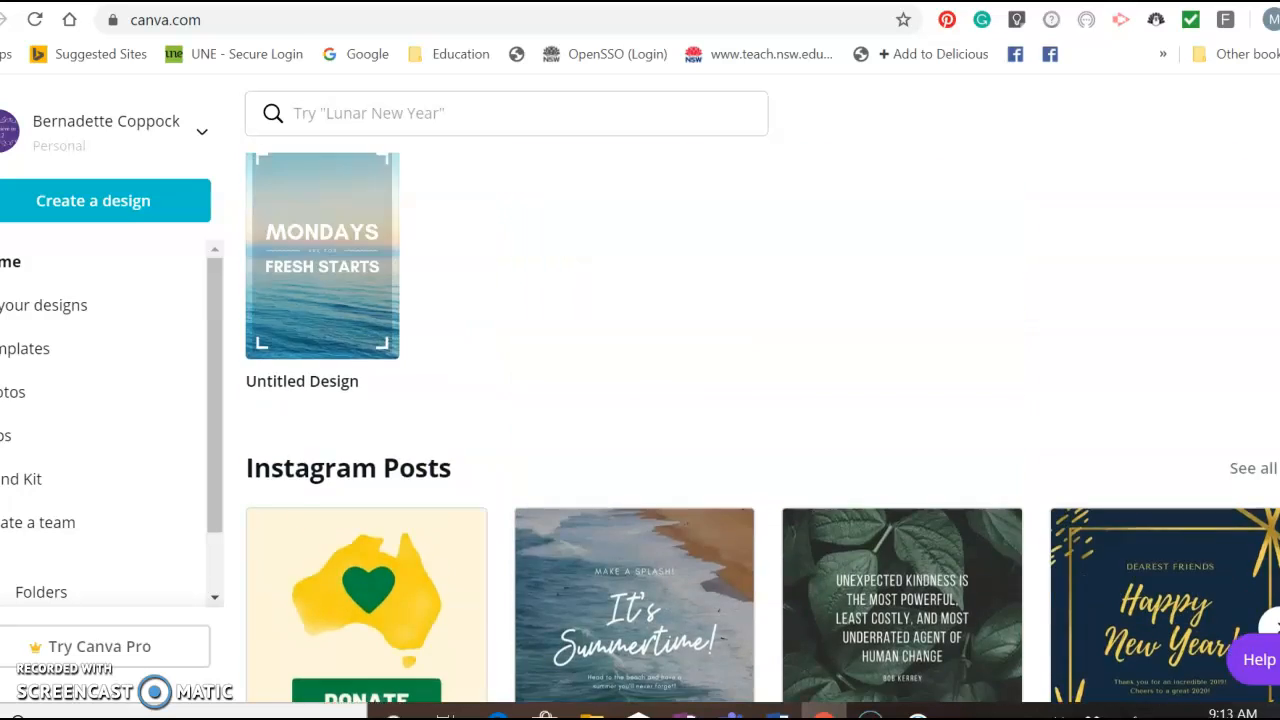
scroll(762, 428, up, 2)
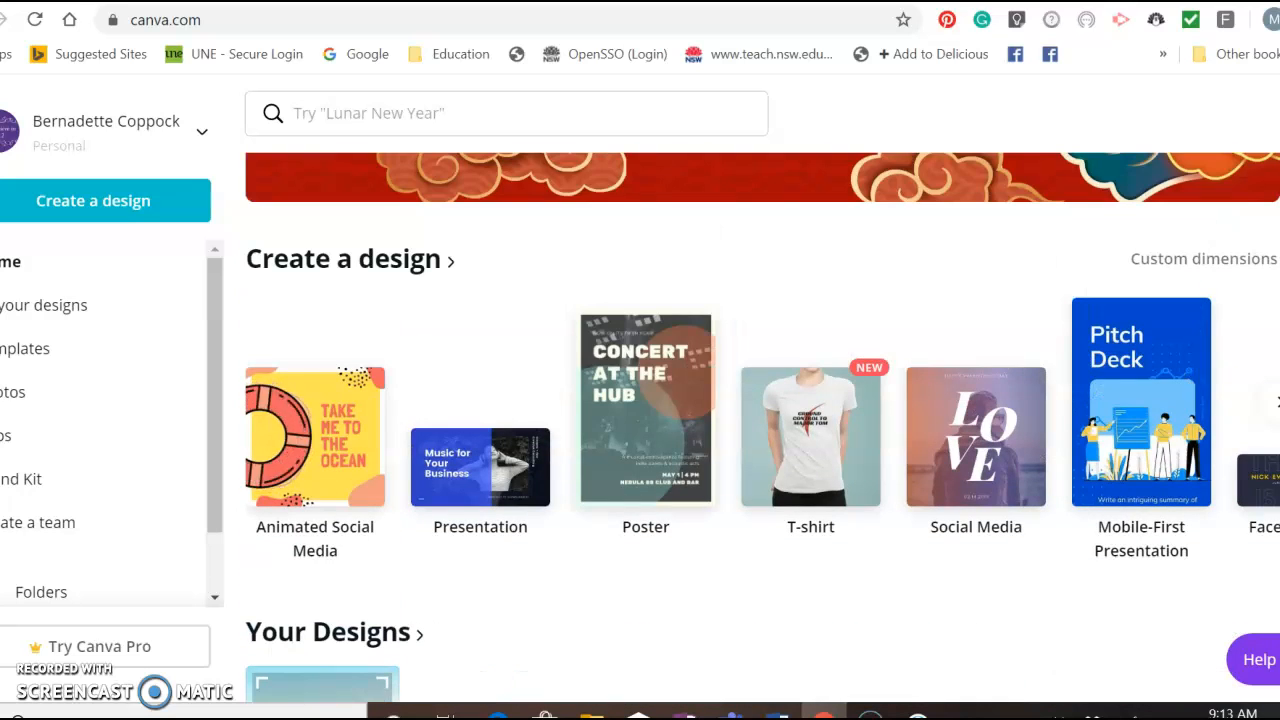
scroll(762, 400, up, 3)
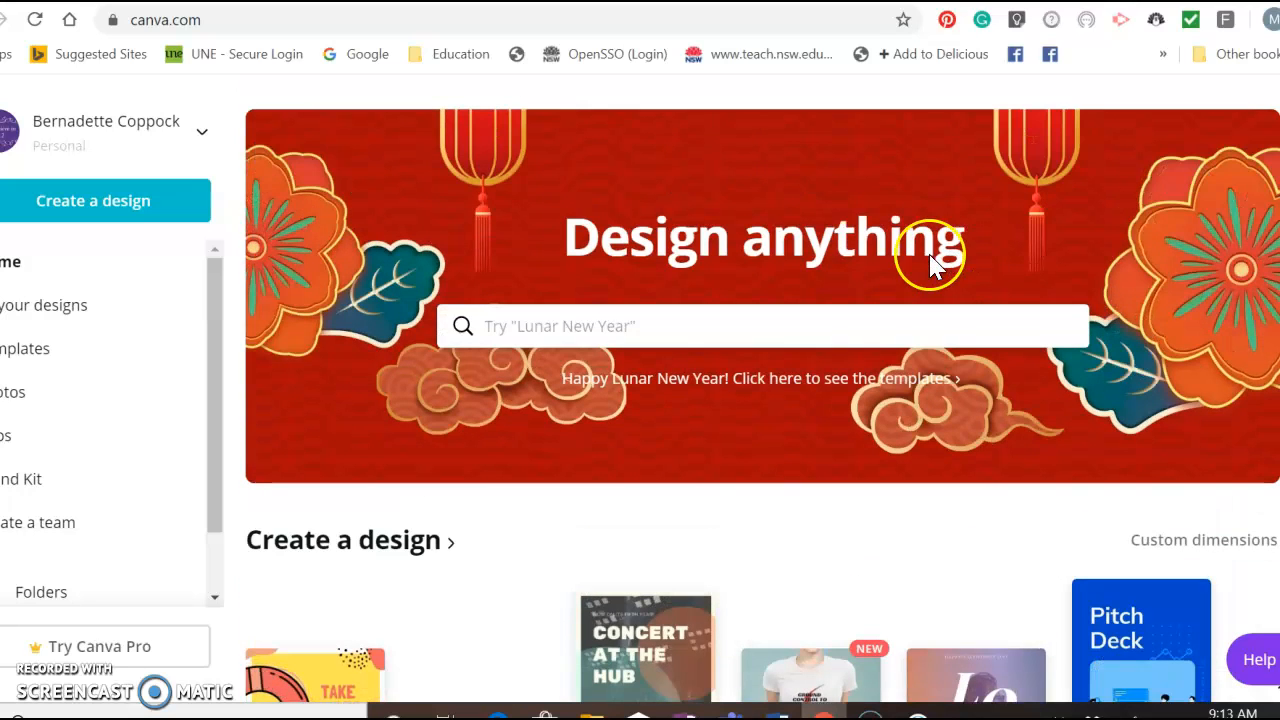
Search for infographic templates by reusing the recent search "infographic".
click(862, 321)
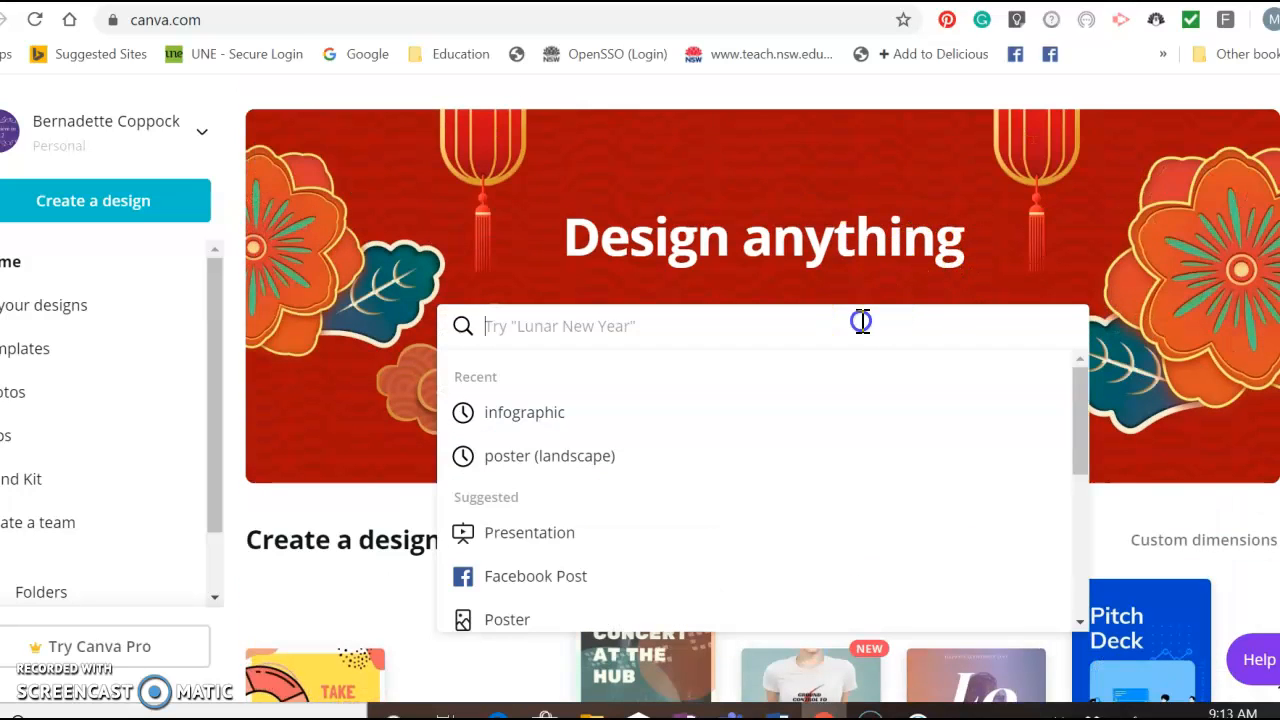
click(538, 432)
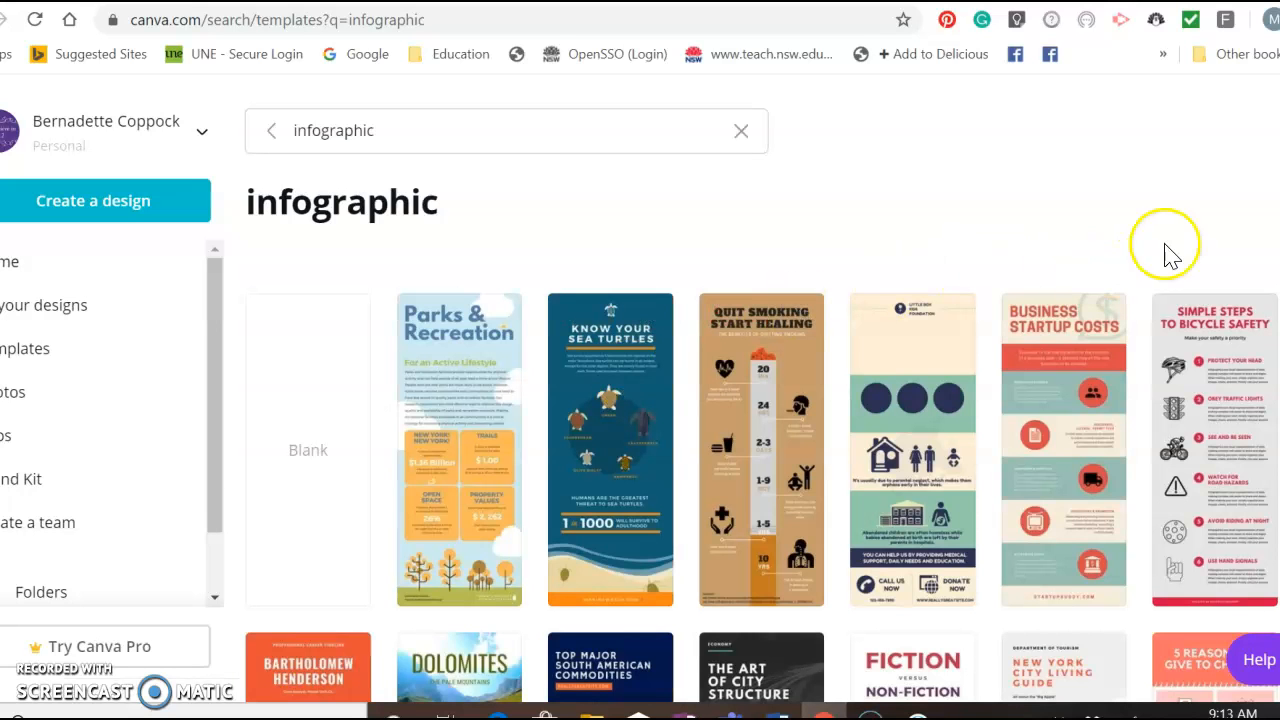
Look through the infographic templates and preview the Parks & Recreation Infographic, then return to the template results.
scroll(762, 395, down, 5)
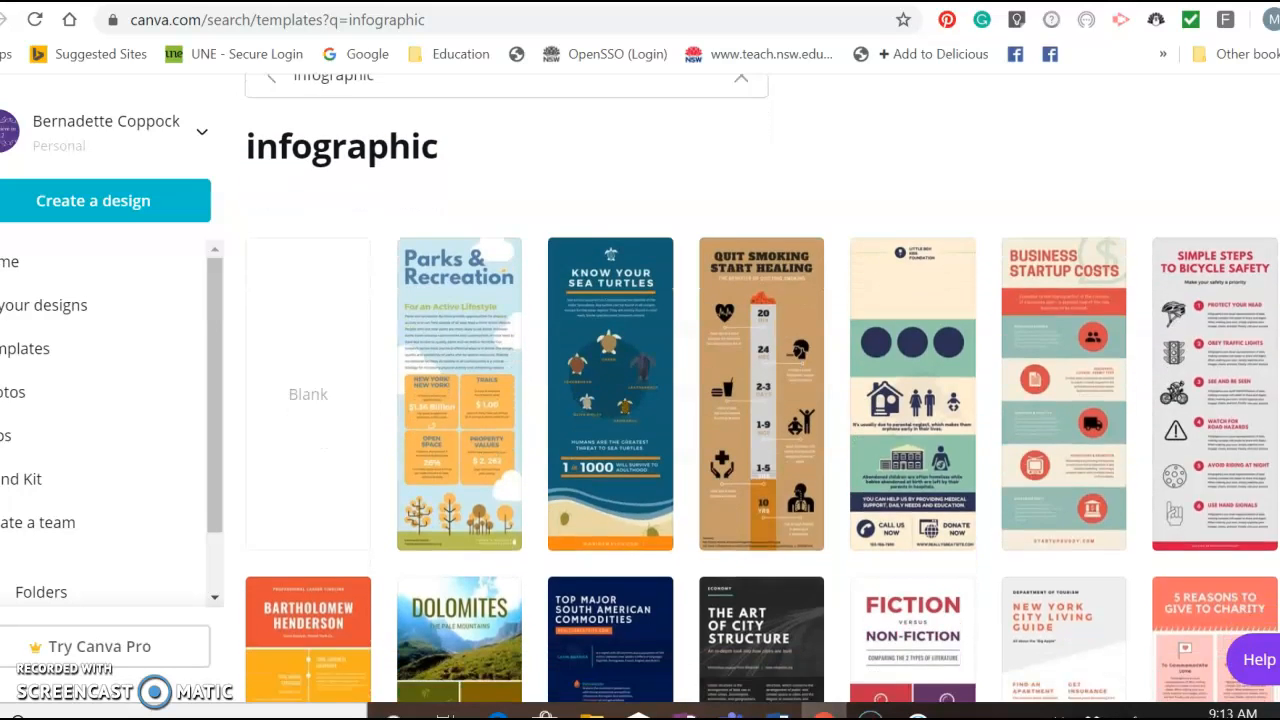
scroll(1275, 535, down, 8)
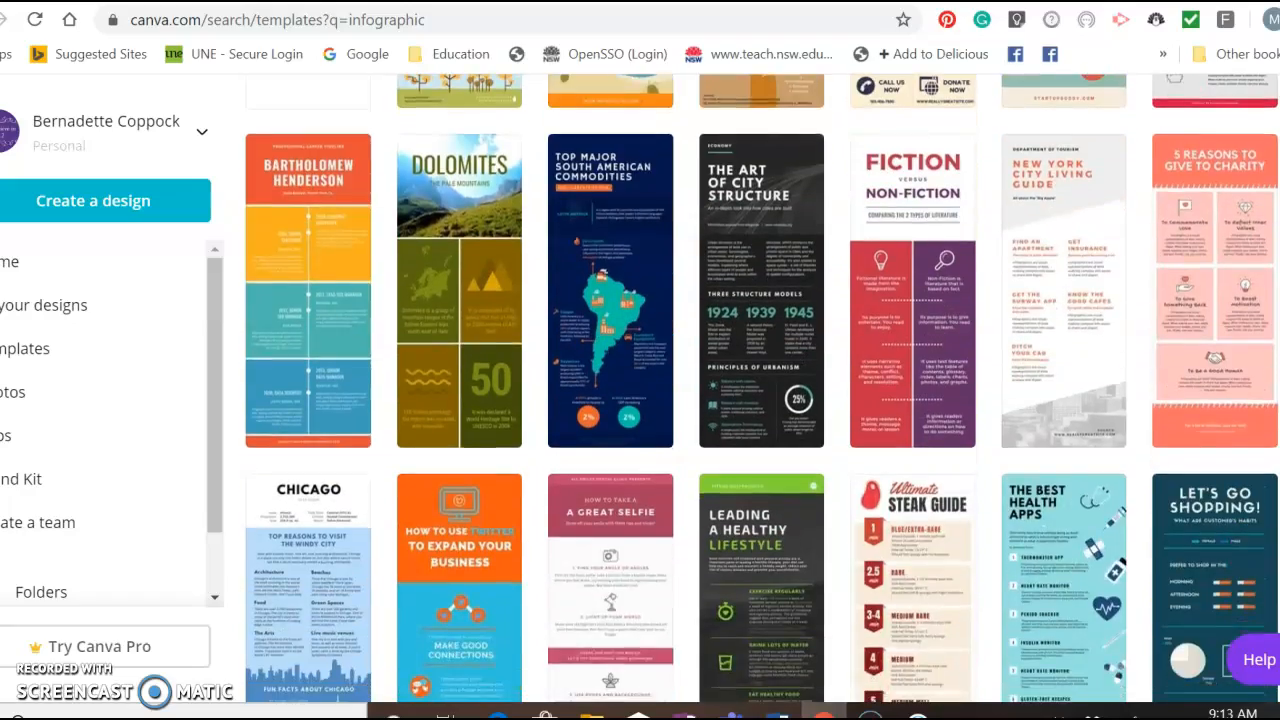
scroll(1275, 535, down, 9)
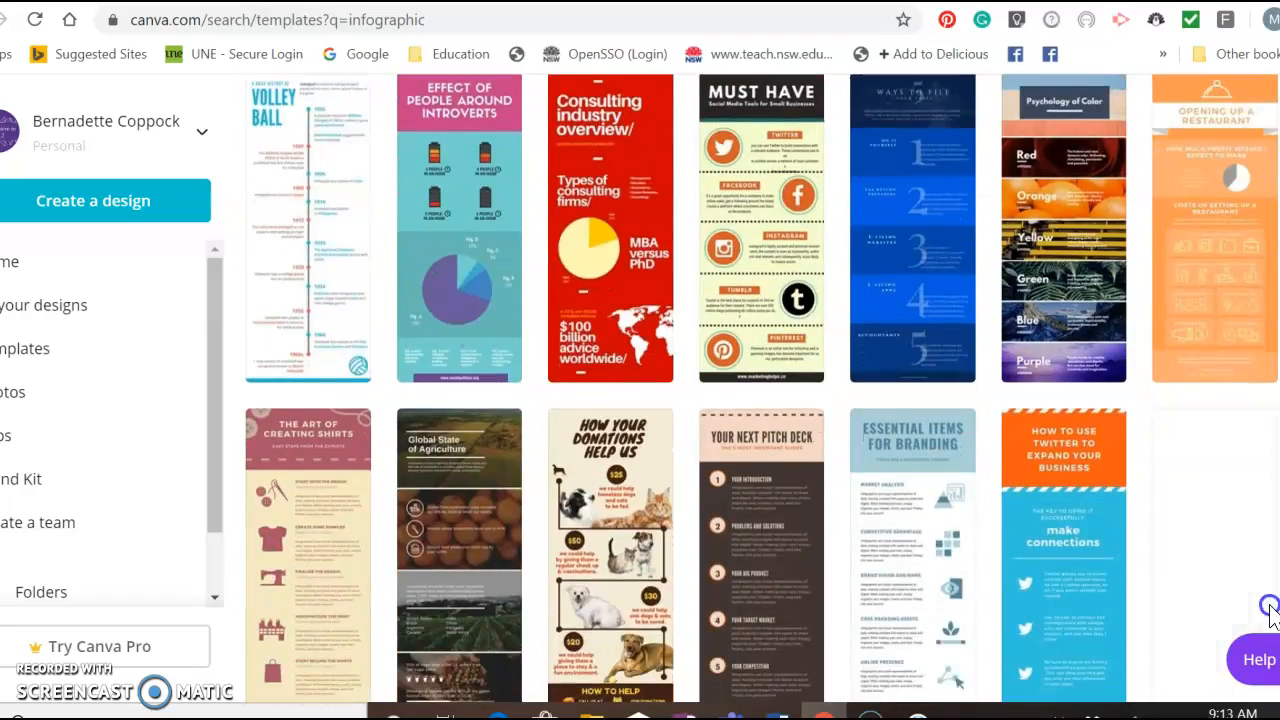
scroll(1262, 703, down, 1)
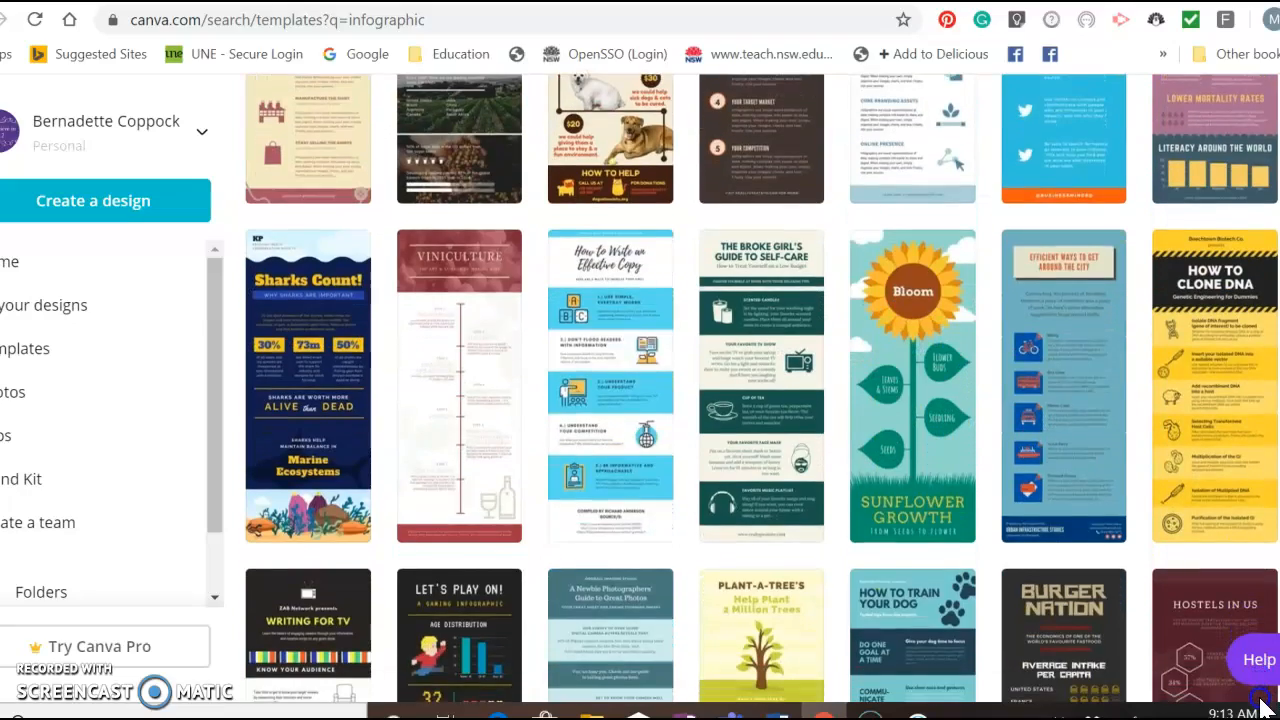
scroll(1262, 703, down, 2)
scroll(761, 389, down, 2)
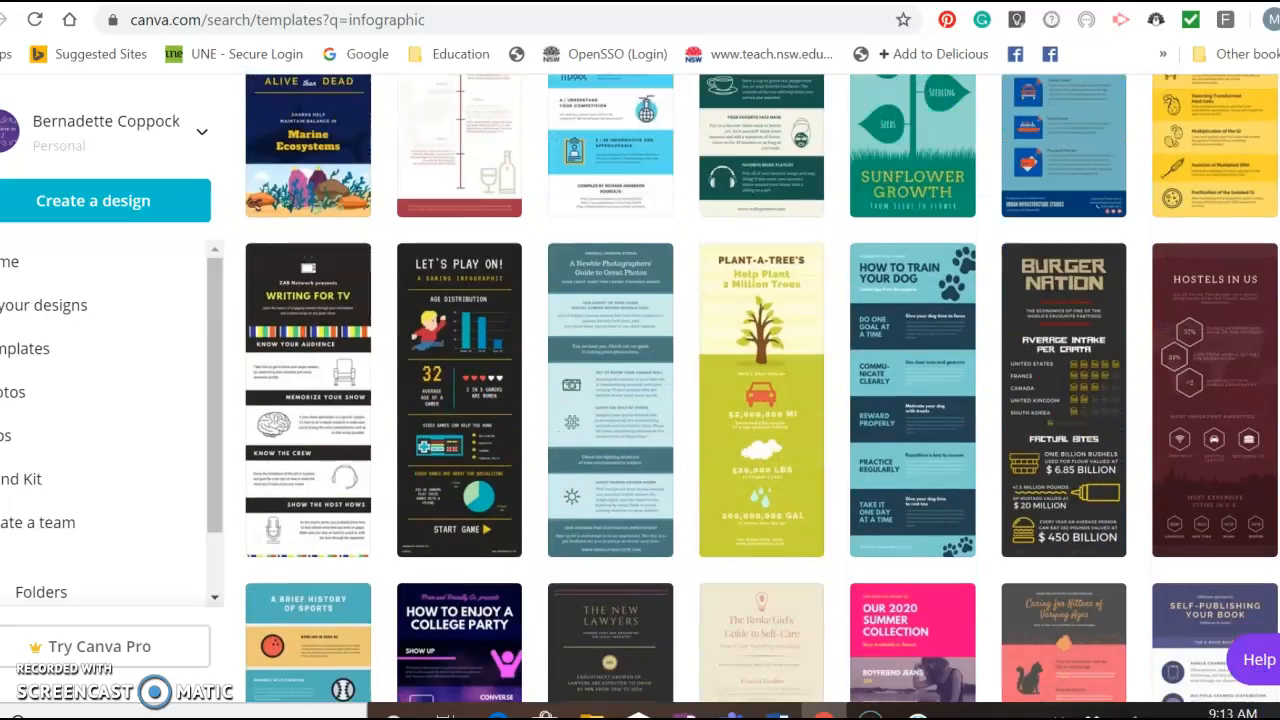
scroll(761, 389, up, 12)
scroll(761, 389, up, 2)
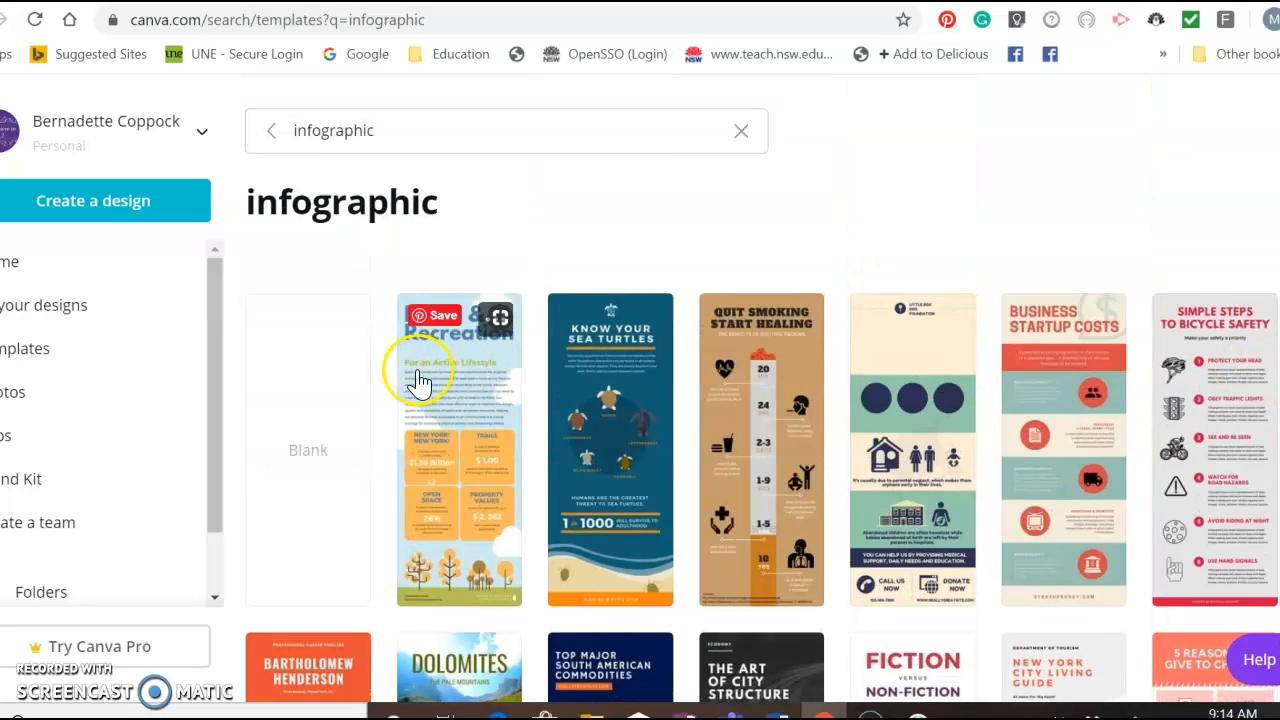
click(449, 372)
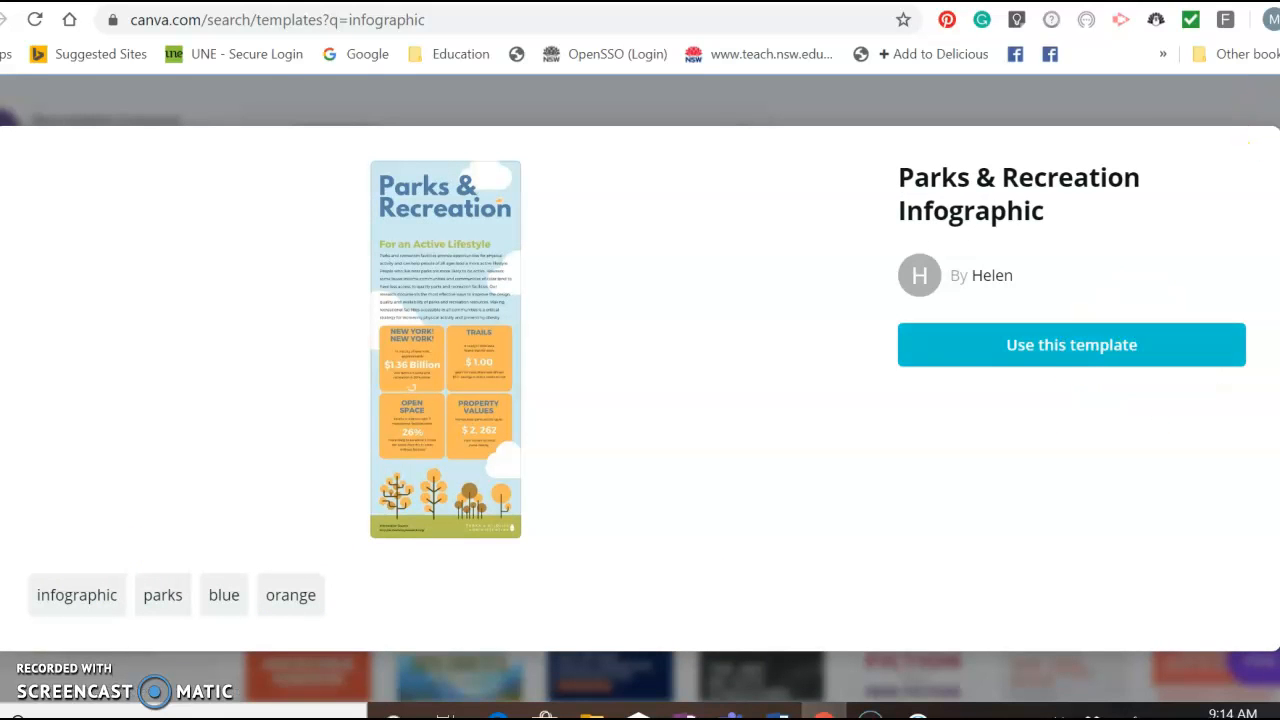
click(1250, 143)
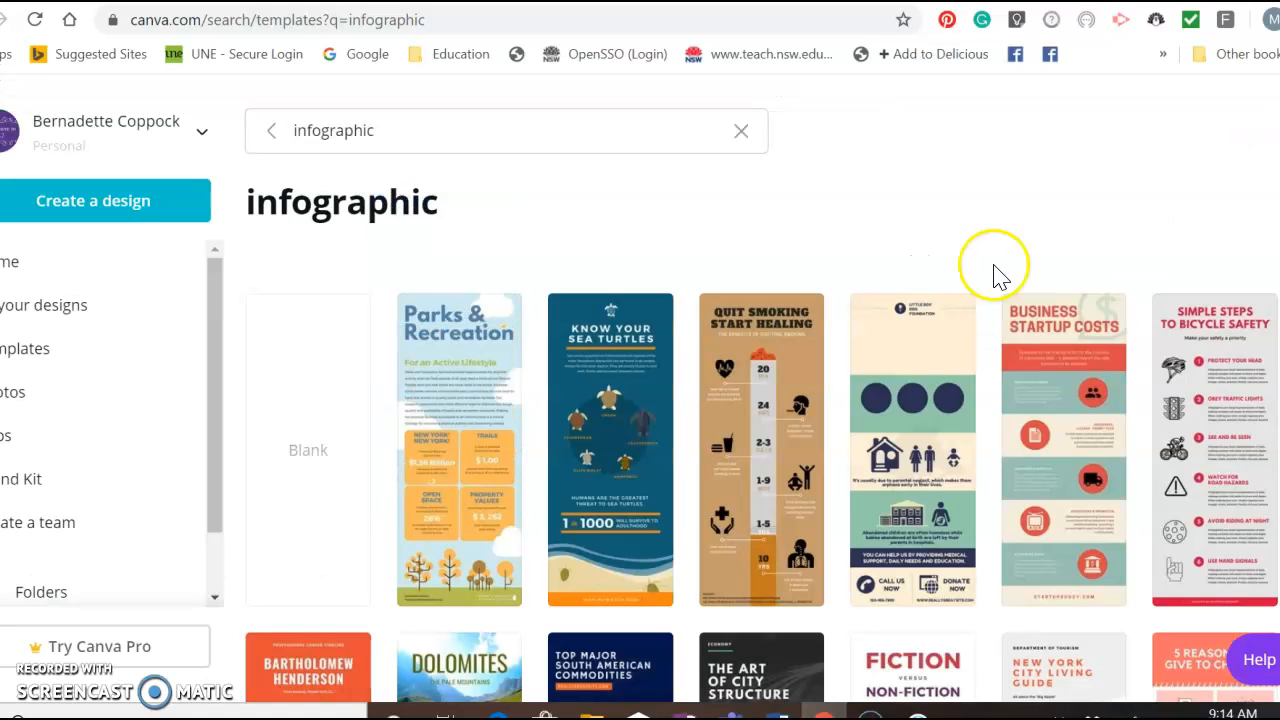
Start a new infographic from the blank template.
click(301, 468)
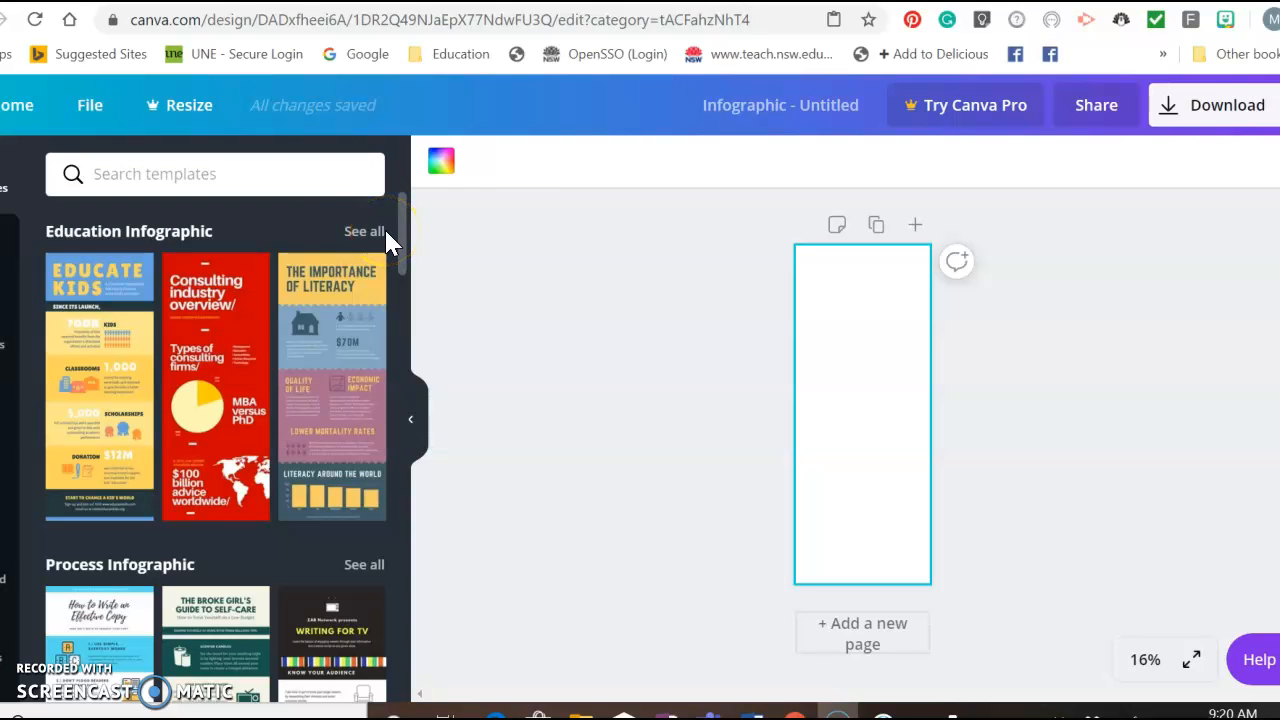
Visit the Bitmoji page, return to the infographic, and paste the waving "hi" avatar near the top of the blank page.
key(ctrl+Tab)
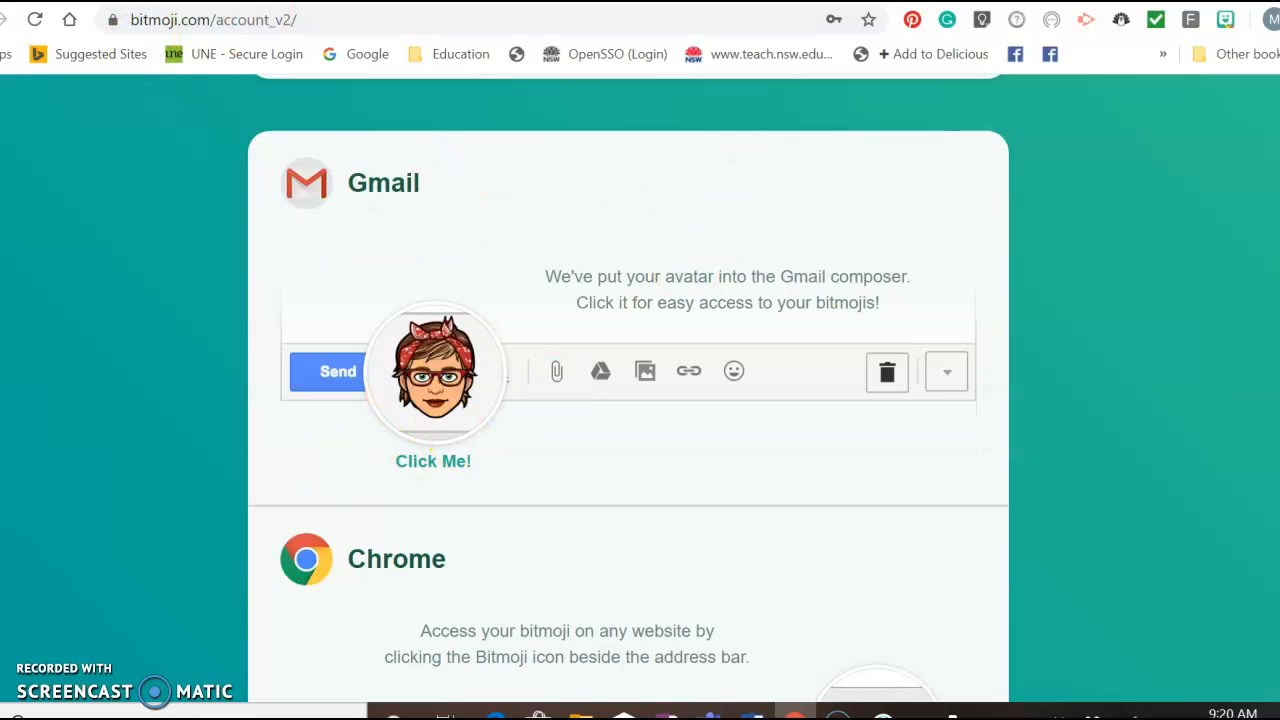
click(500, 2)
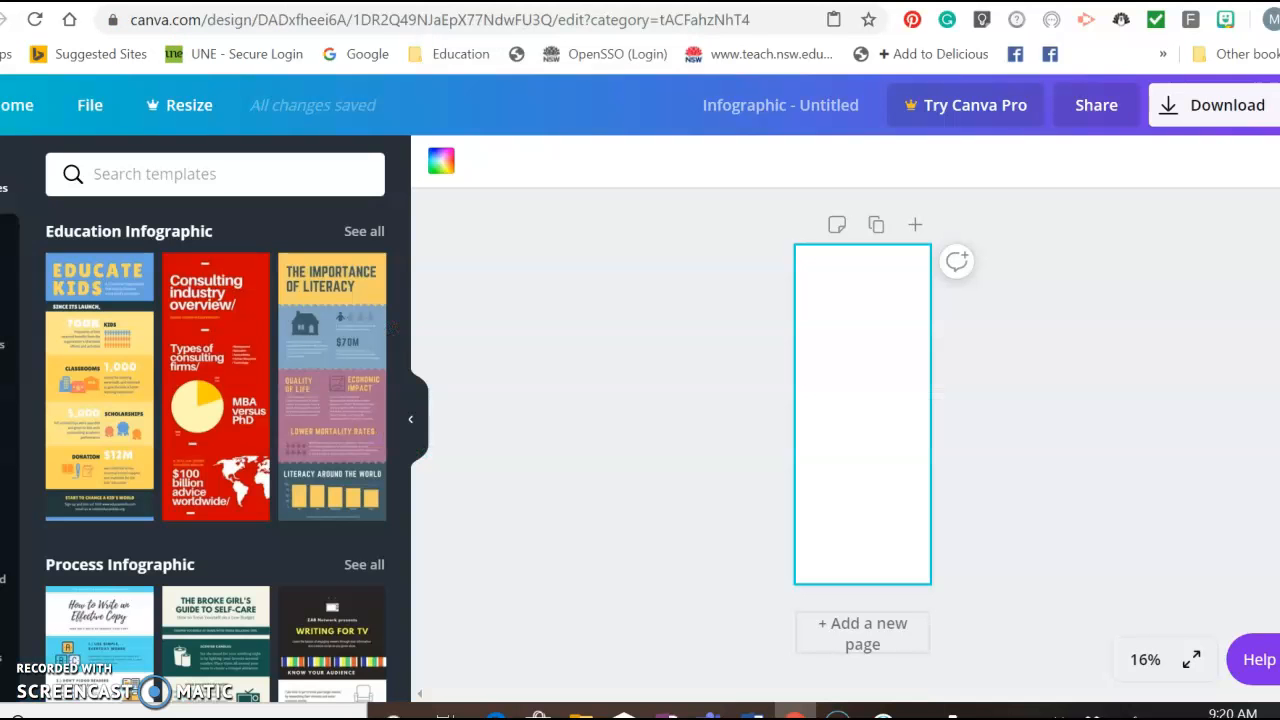
click(873, 298)
key(ctrl+v)
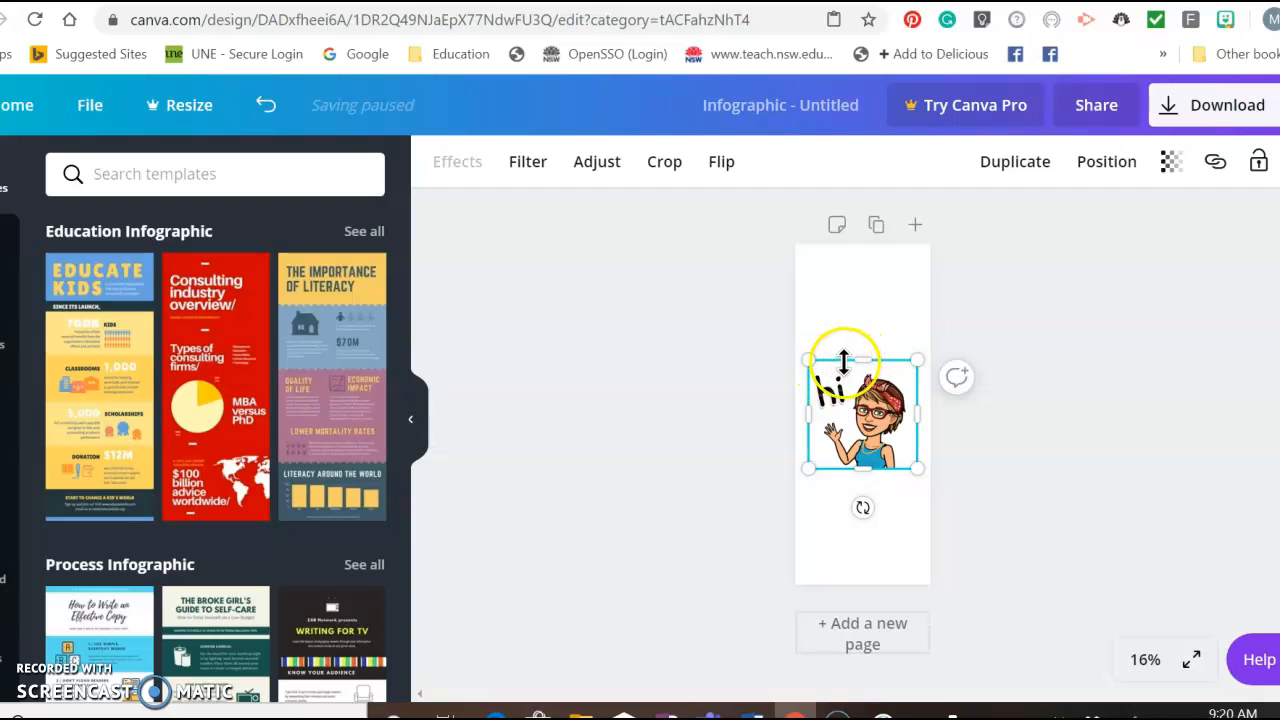
drag(862, 418, 866, 338)
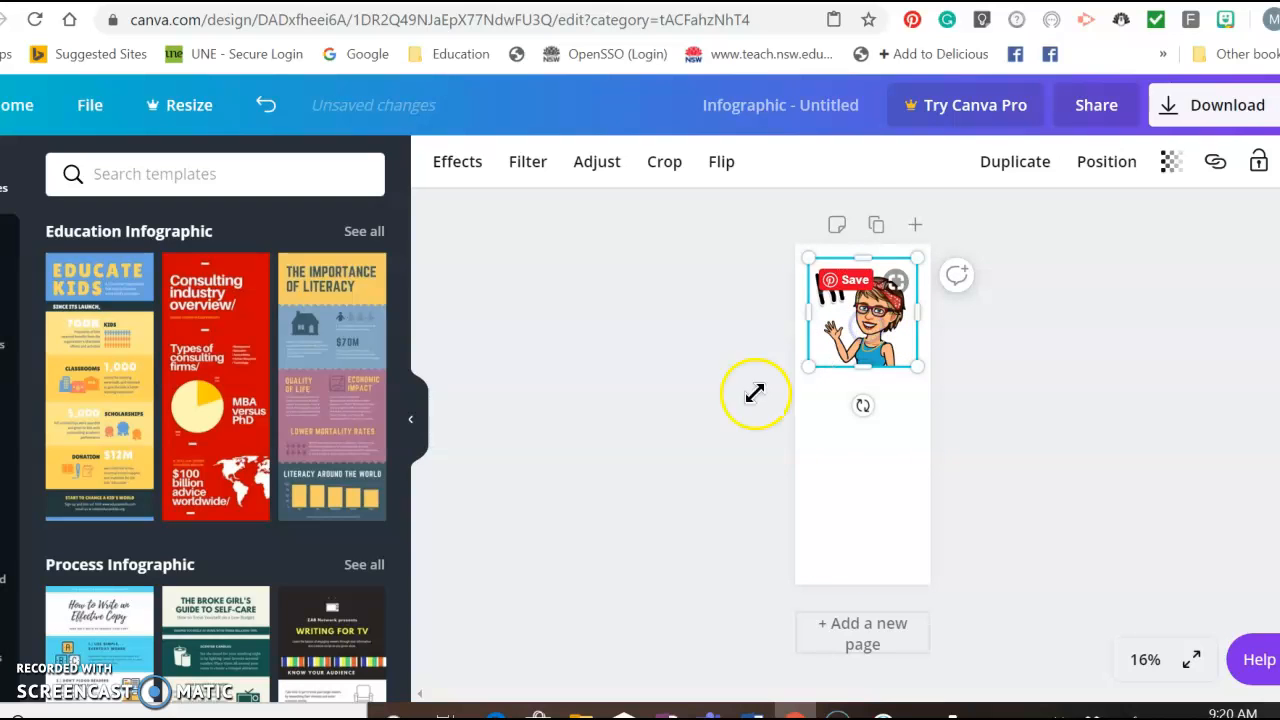
click(583, 430)
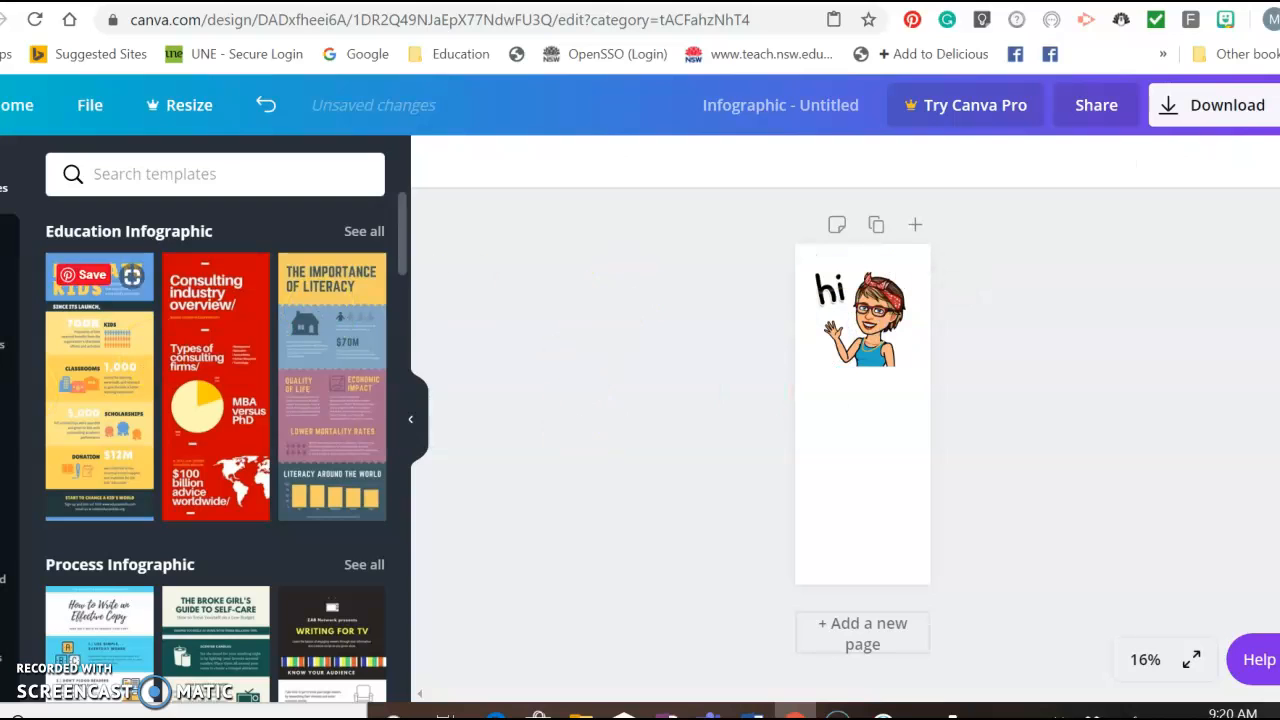
Add a heading text box and the "Title / HEADING" font combination below the avatar on the infographic page.
click(10, 420)
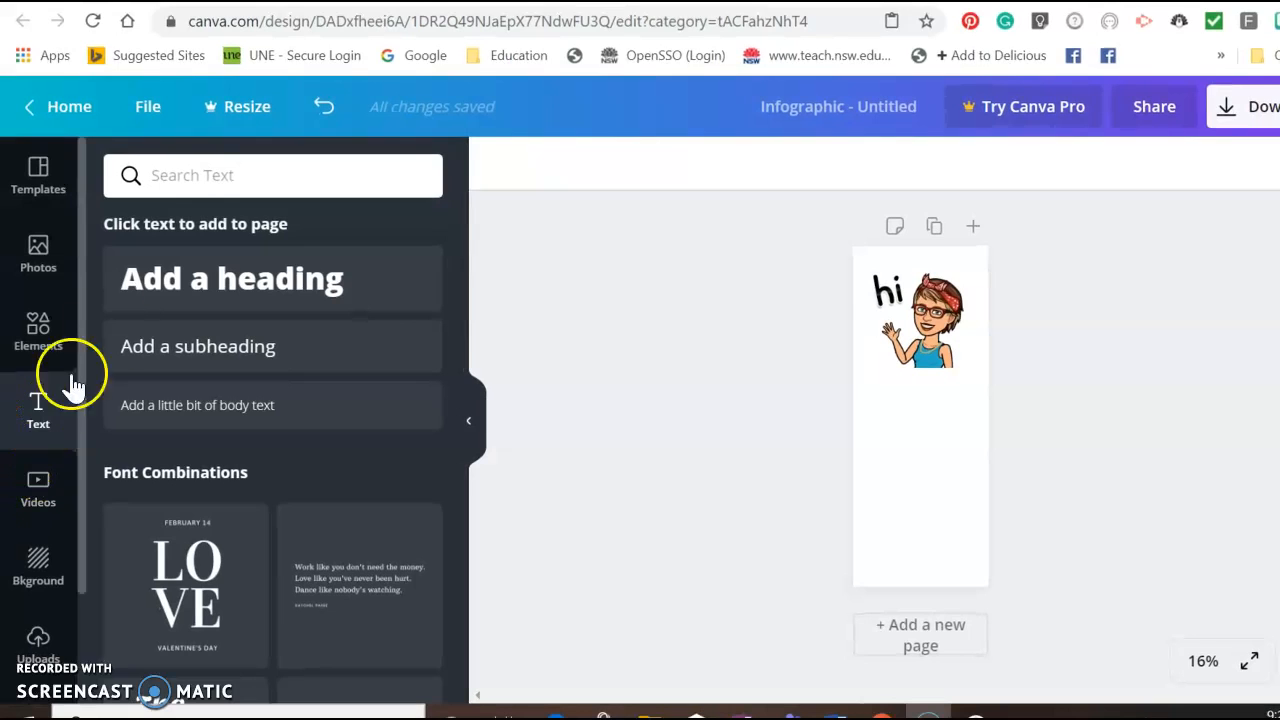
click(237, 265)
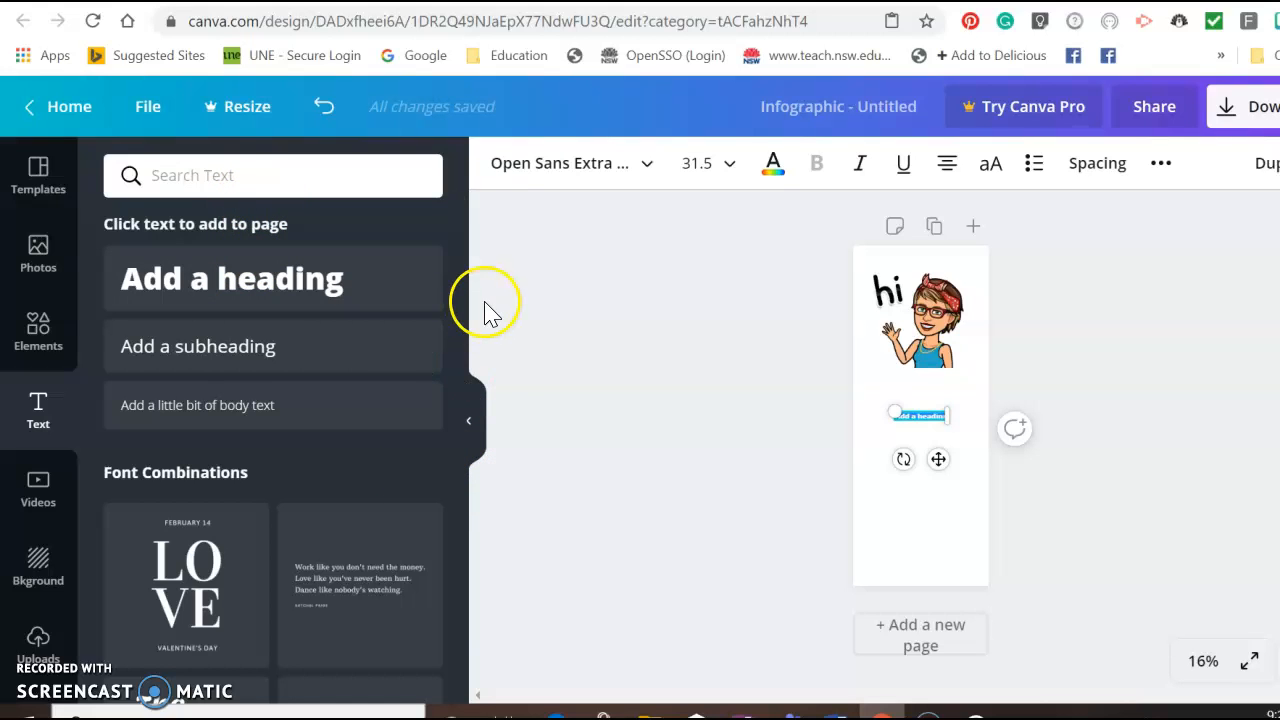
drag(457, 300, 451, 614)
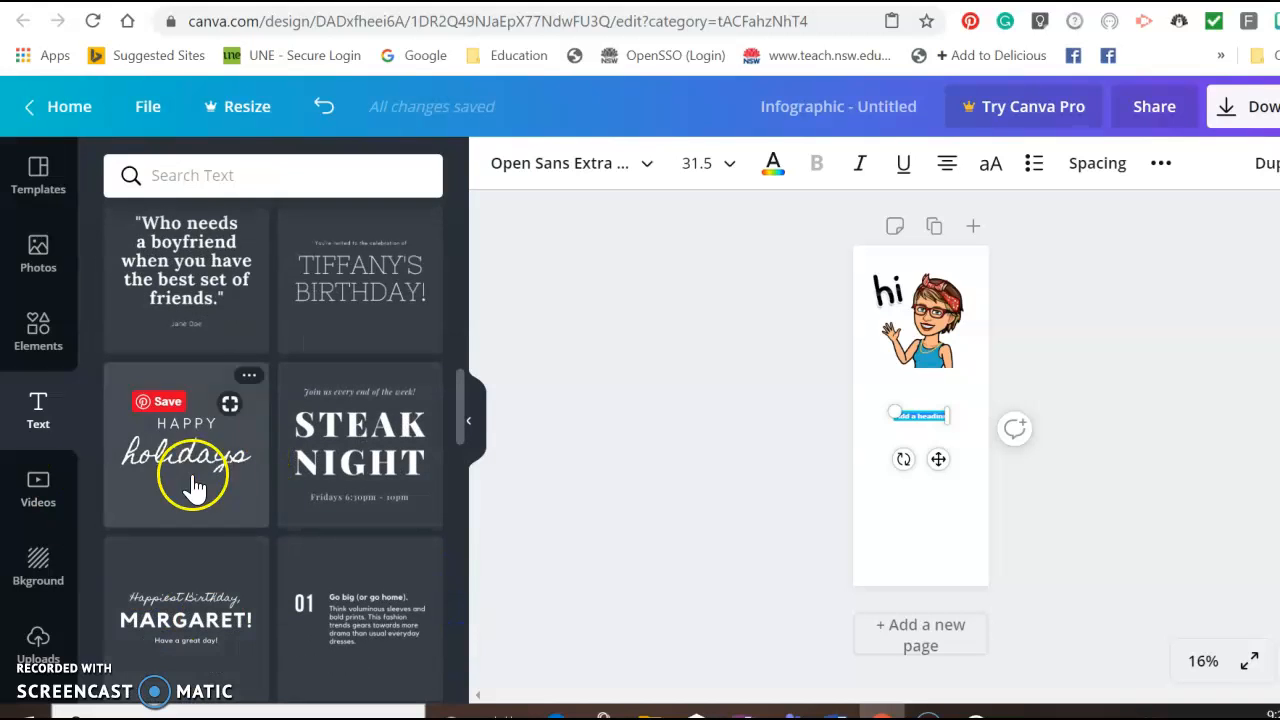
drag(464, 412, 467, 377)
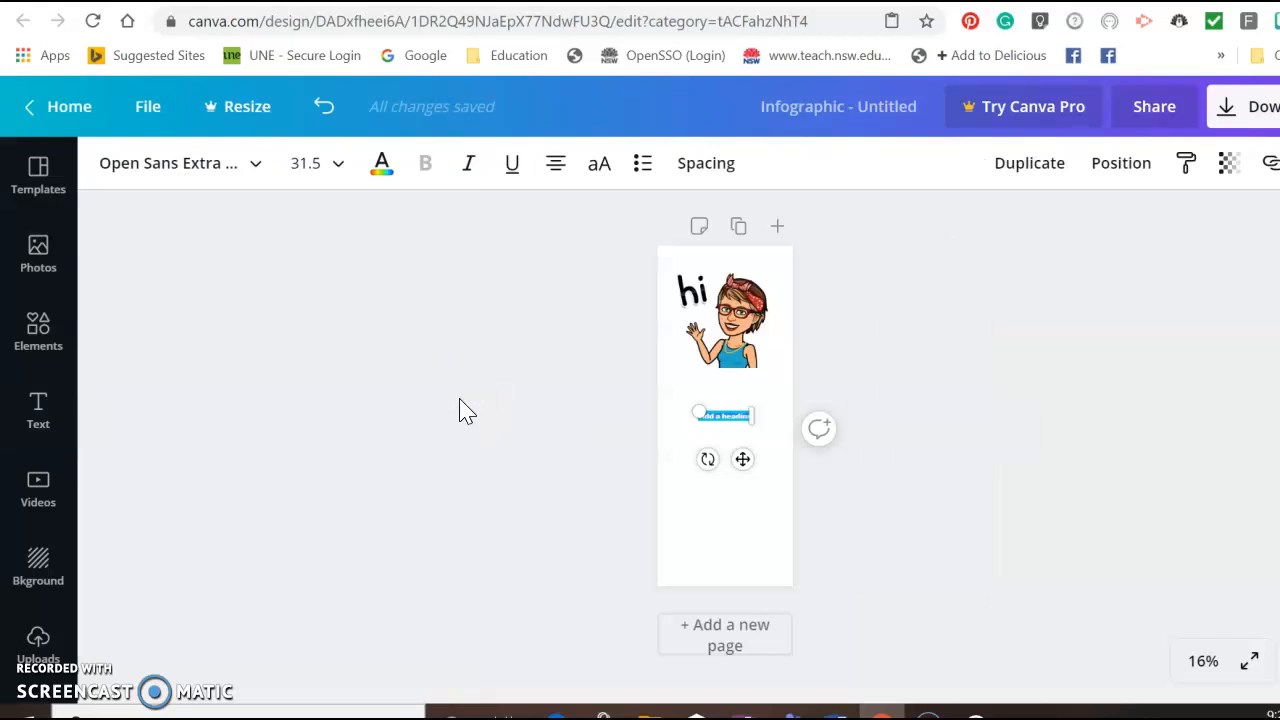
click(37, 410)
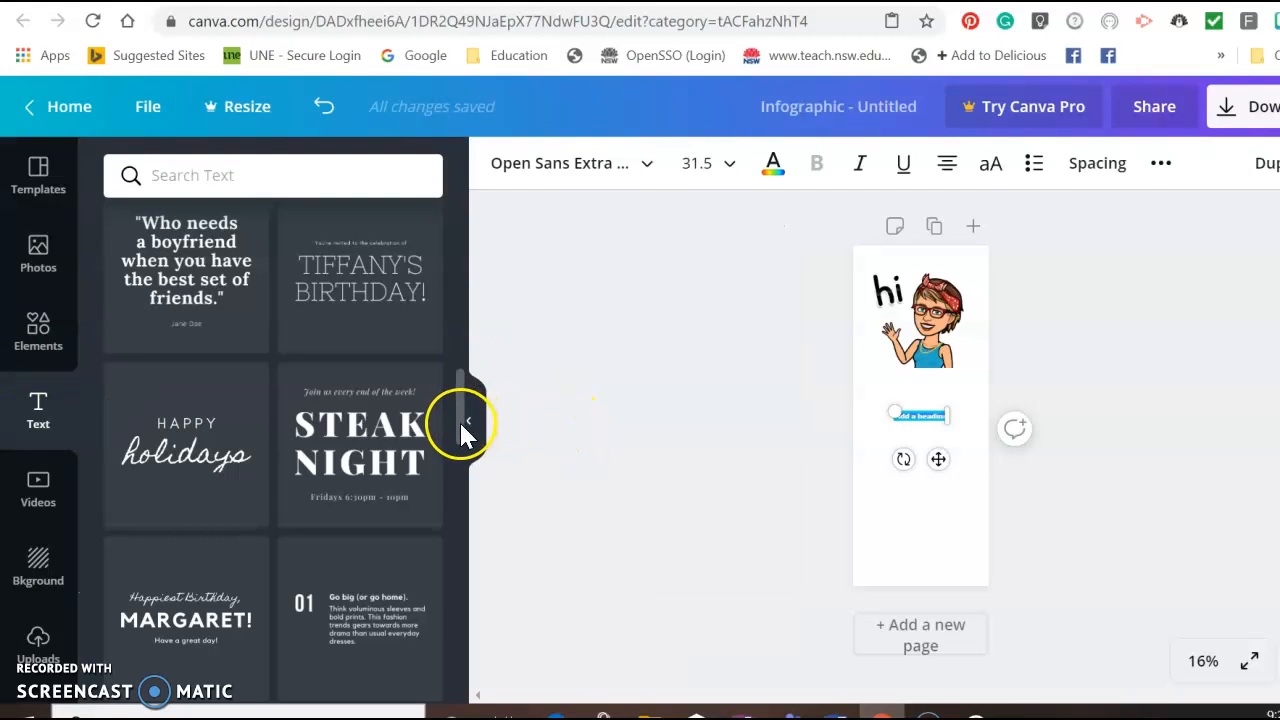
drag(455, 430, 457, 363)
click(385, 450)
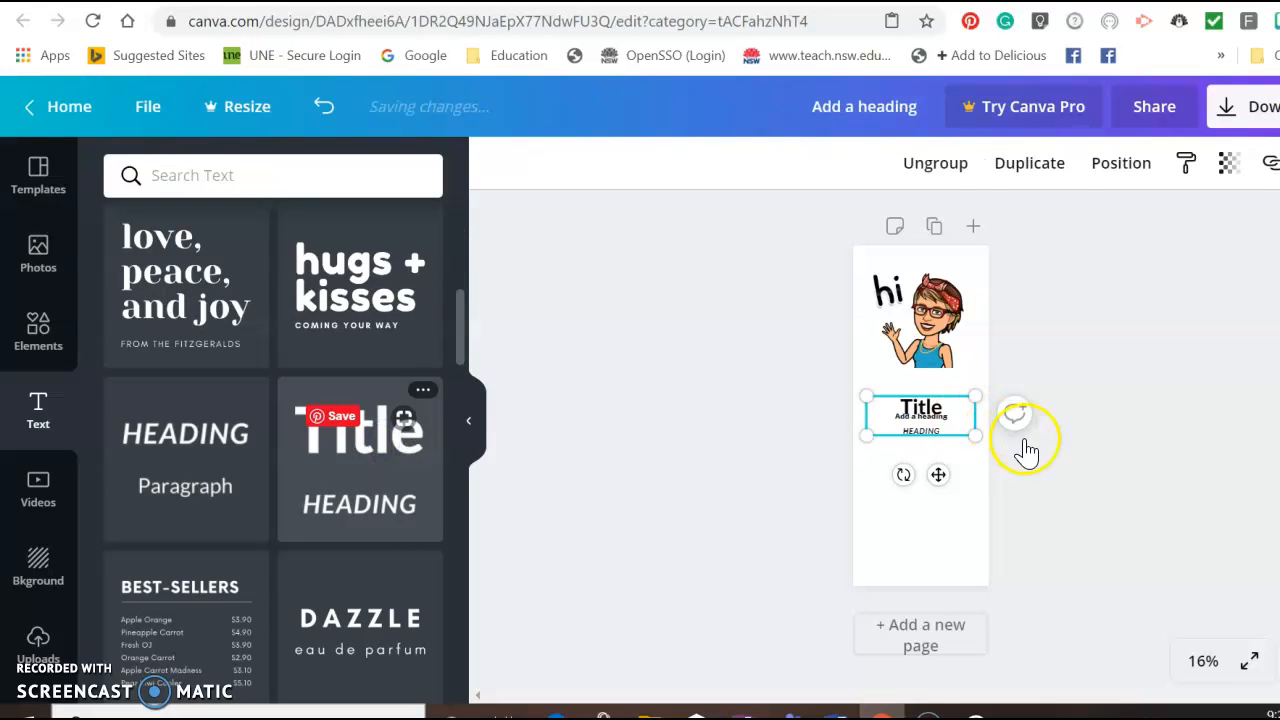
click(937, 412)
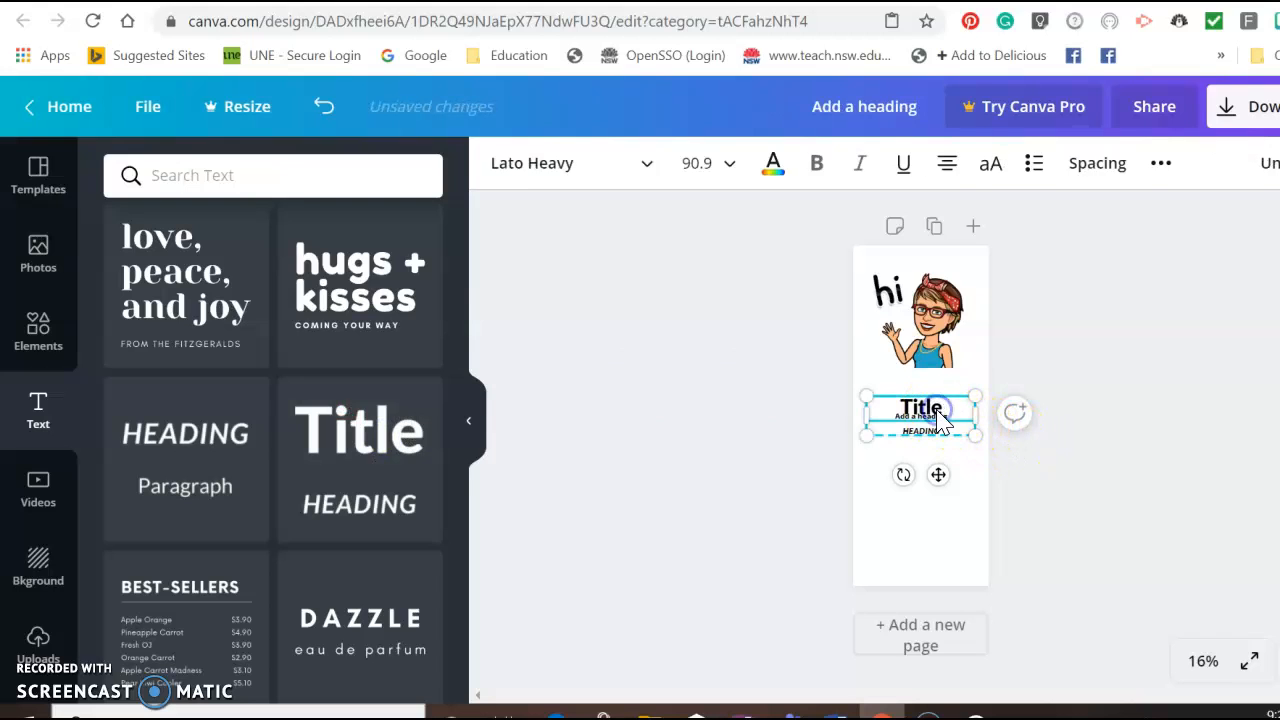
View the infographic in full screen and return to the editor.
click(1257, 660)
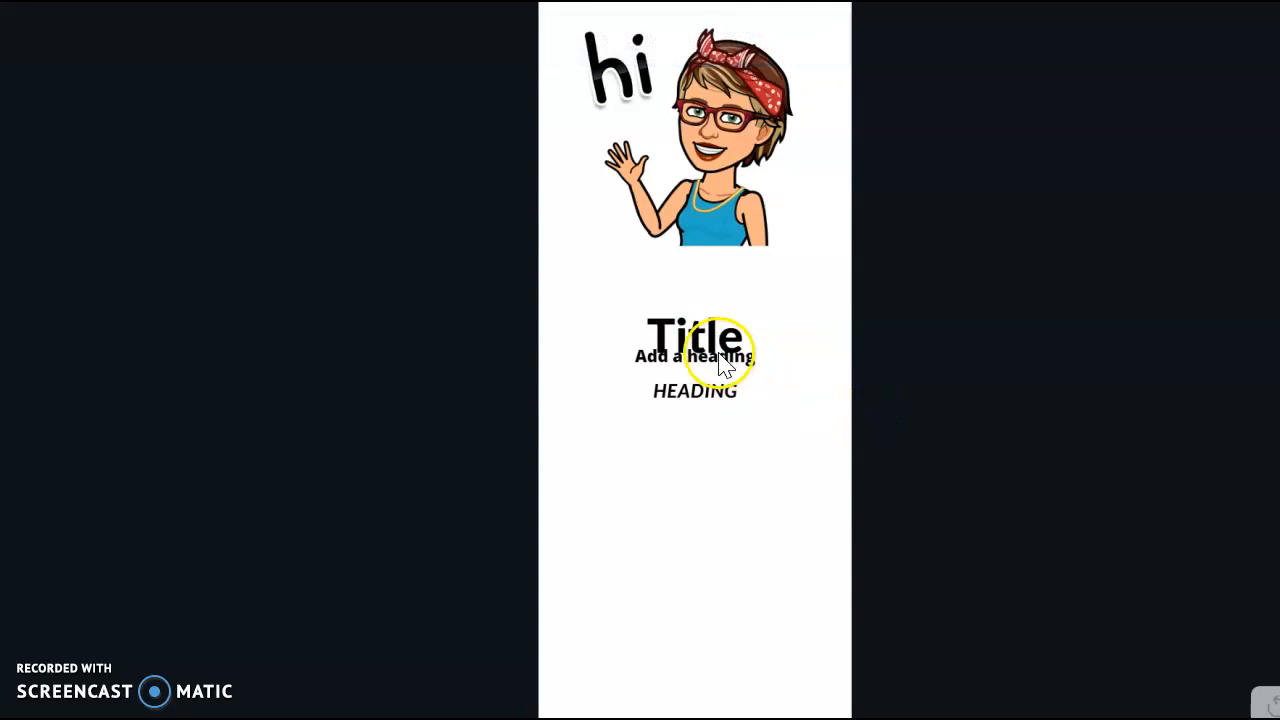
key(Escape)
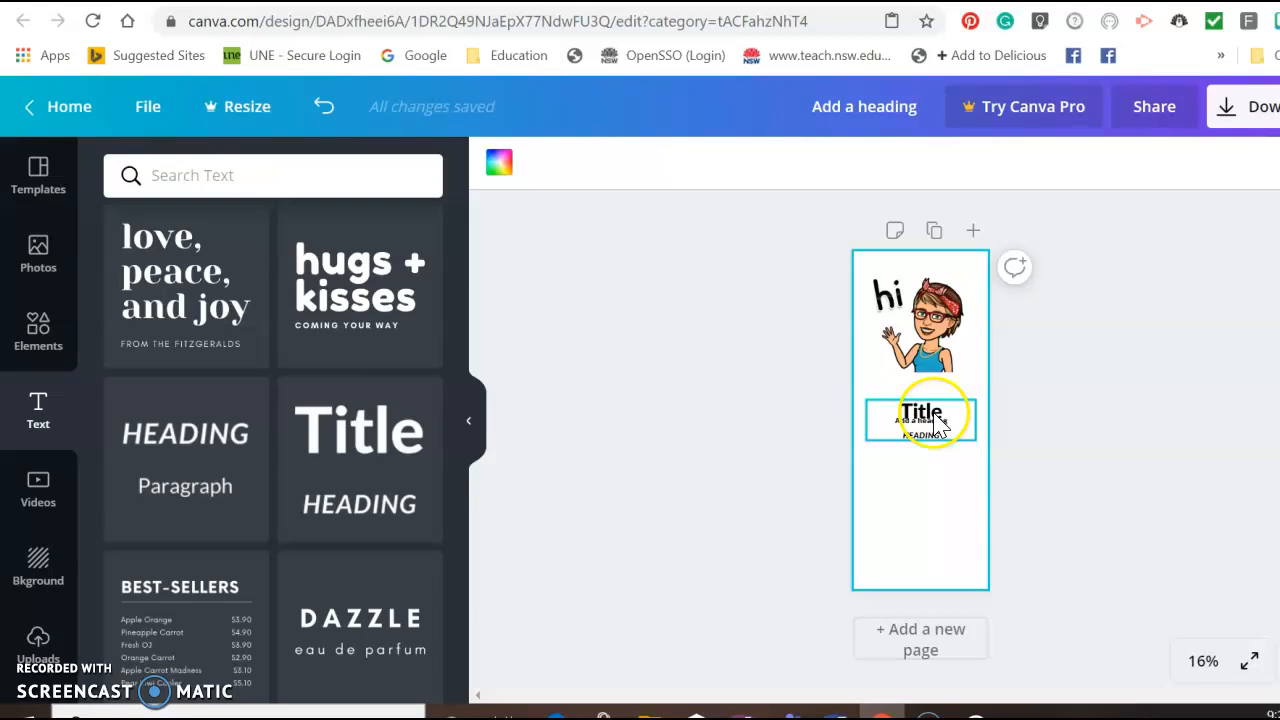
Replace the "Title" text below the avatar with "All about me".
click(937, 425)
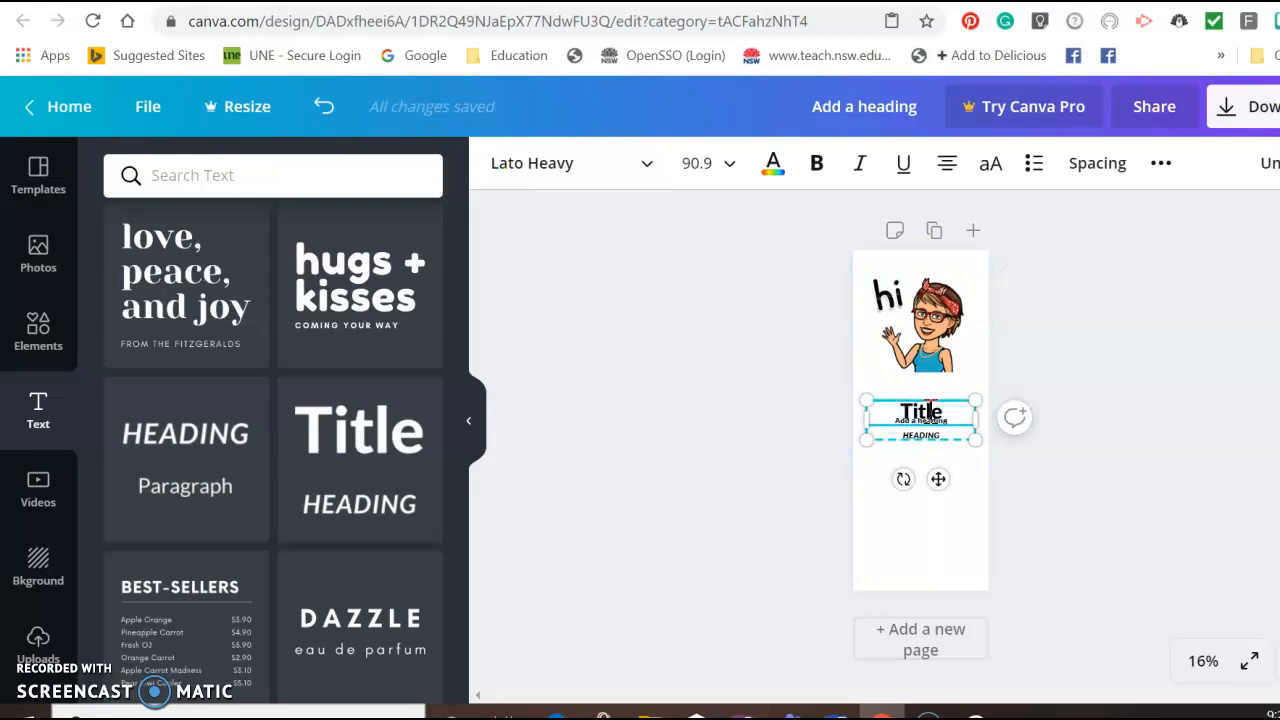
drag(948, 410, 893, 416)
text(All about me)
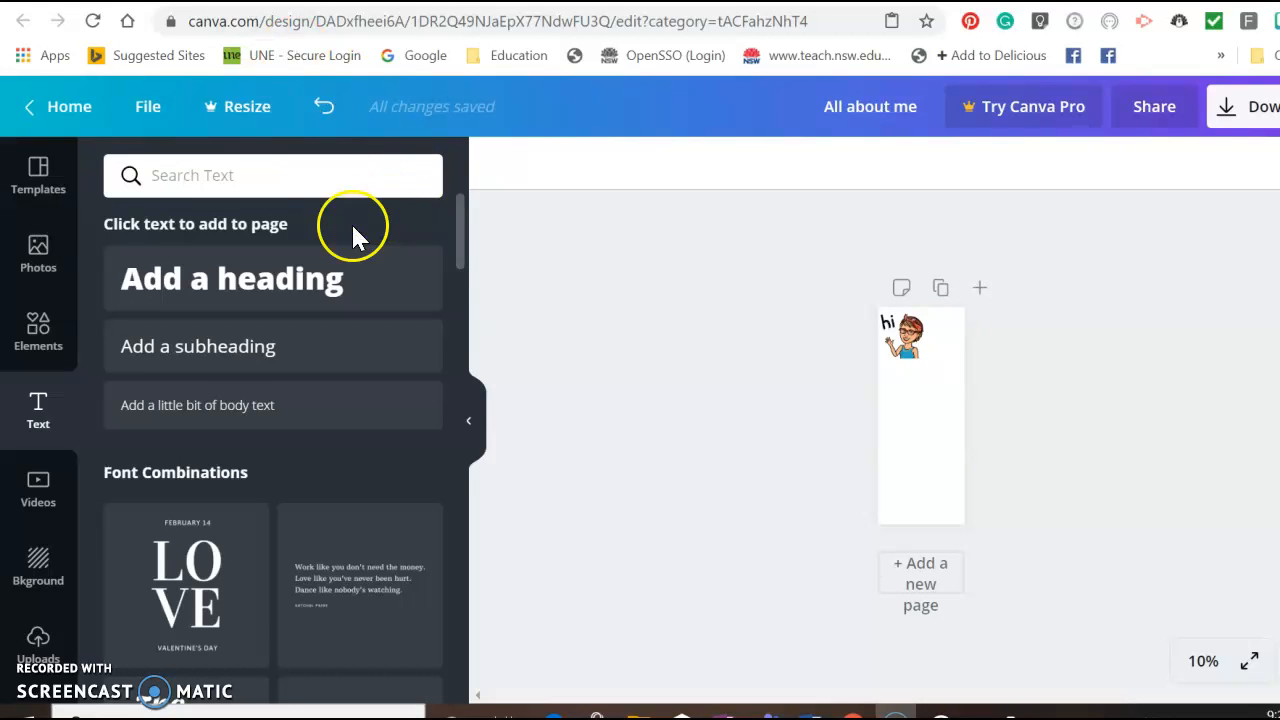
Add a new heading text box to the infographic and replace its placeholder with "All About Me".
click(284, 280)
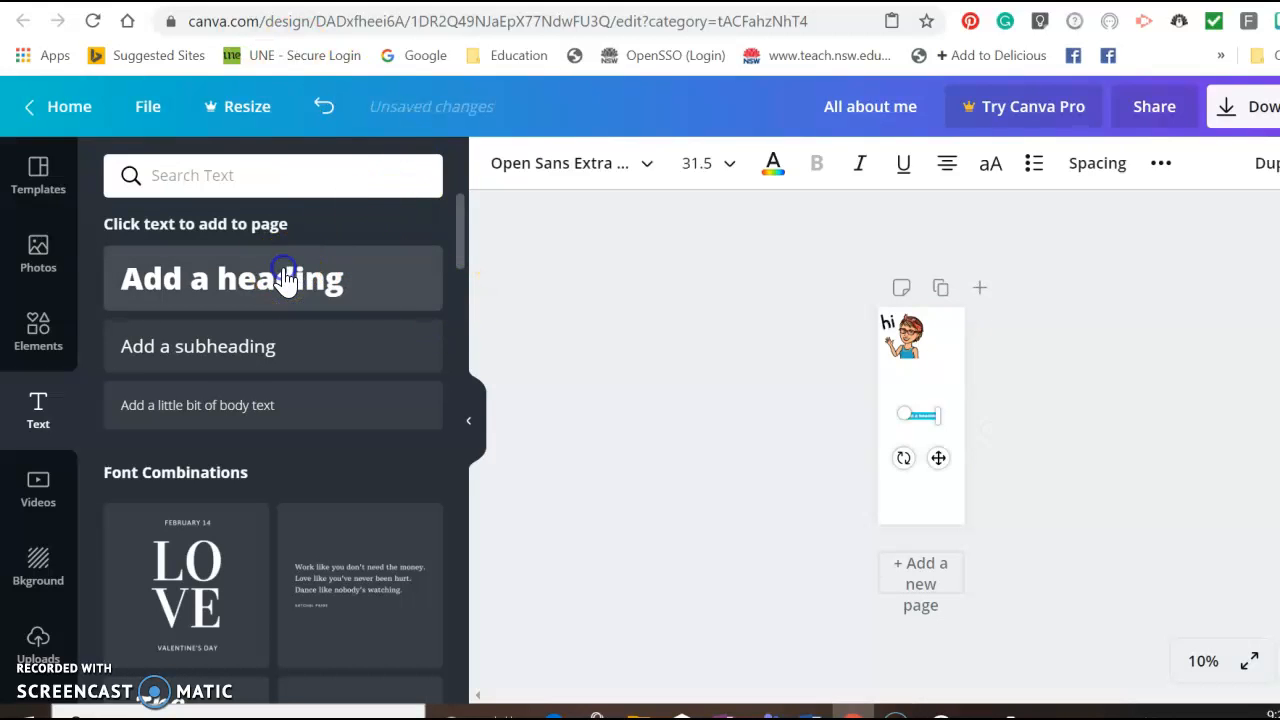
click(1203, 660)
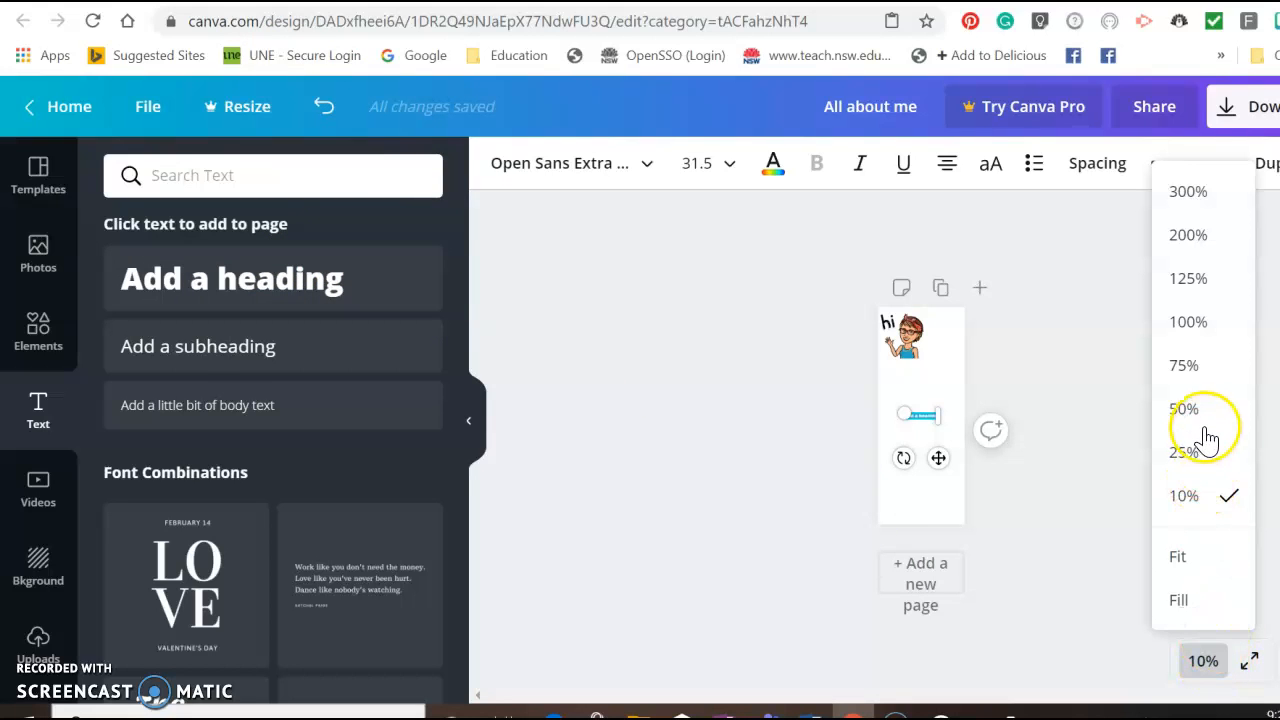
click(1185, 455)
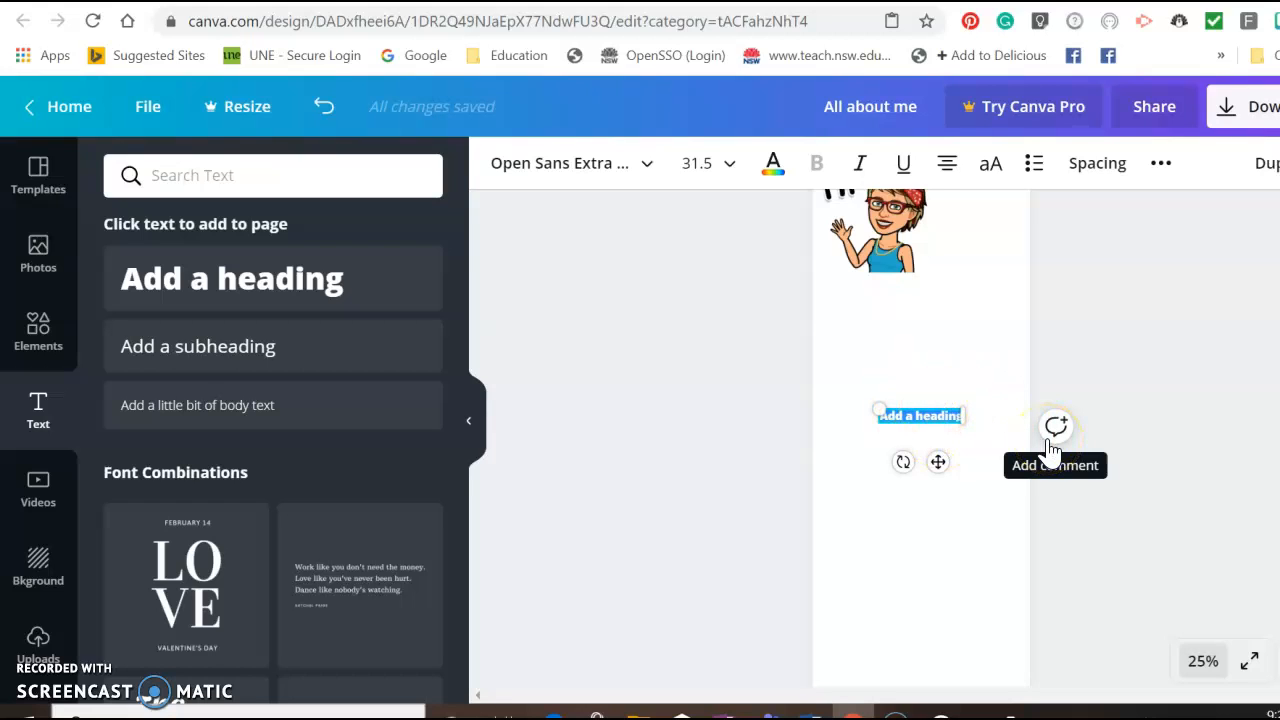
click(958, 418)
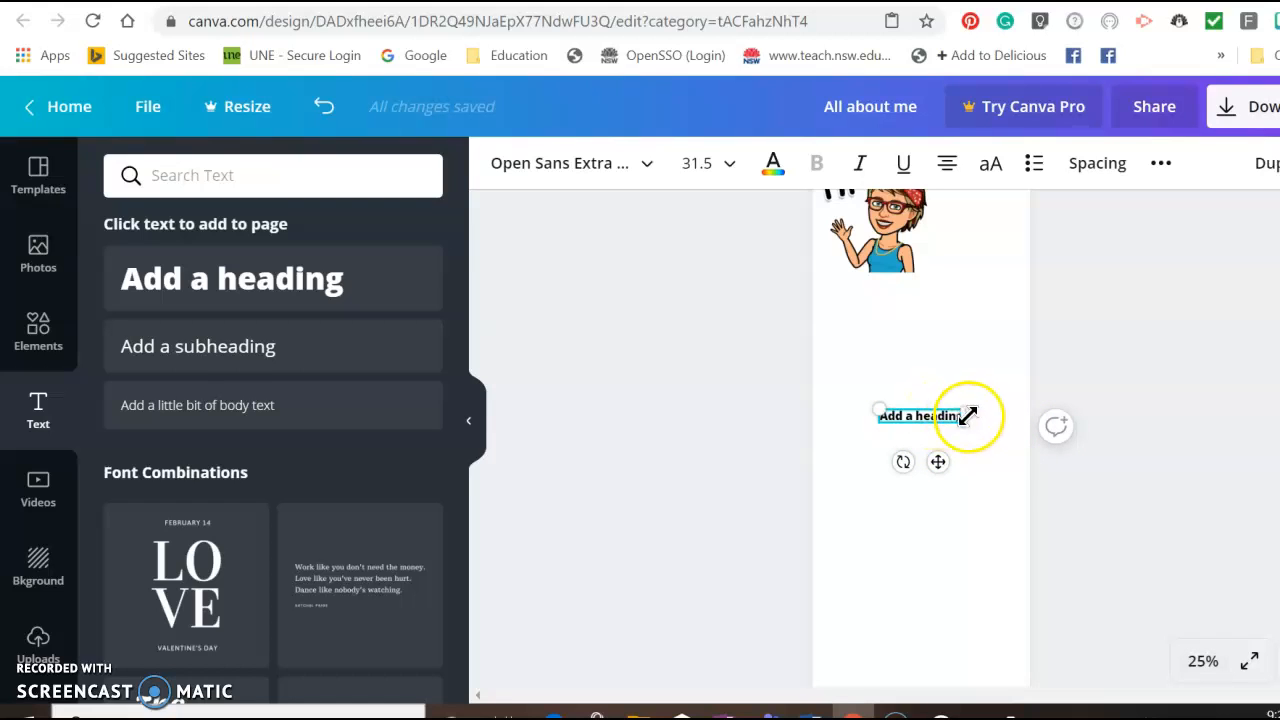
click(950, 418)
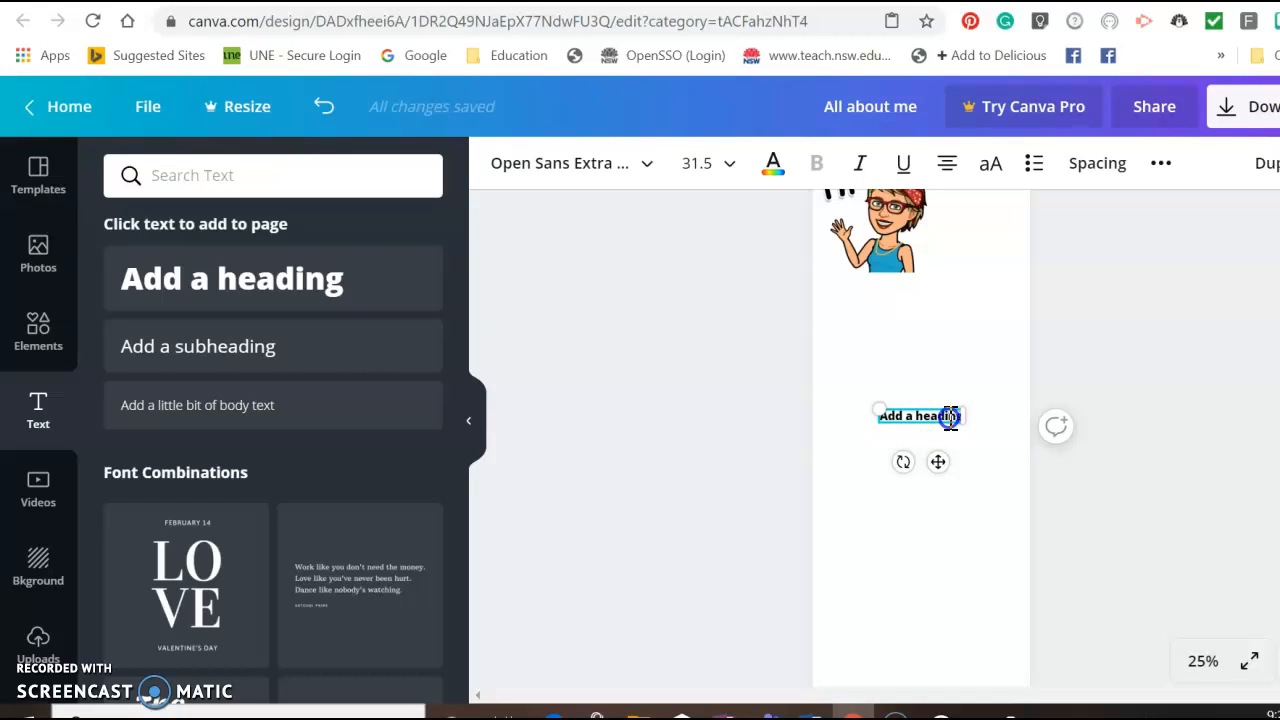
drag(903, 420, 904, 425)
key(BackSpace)
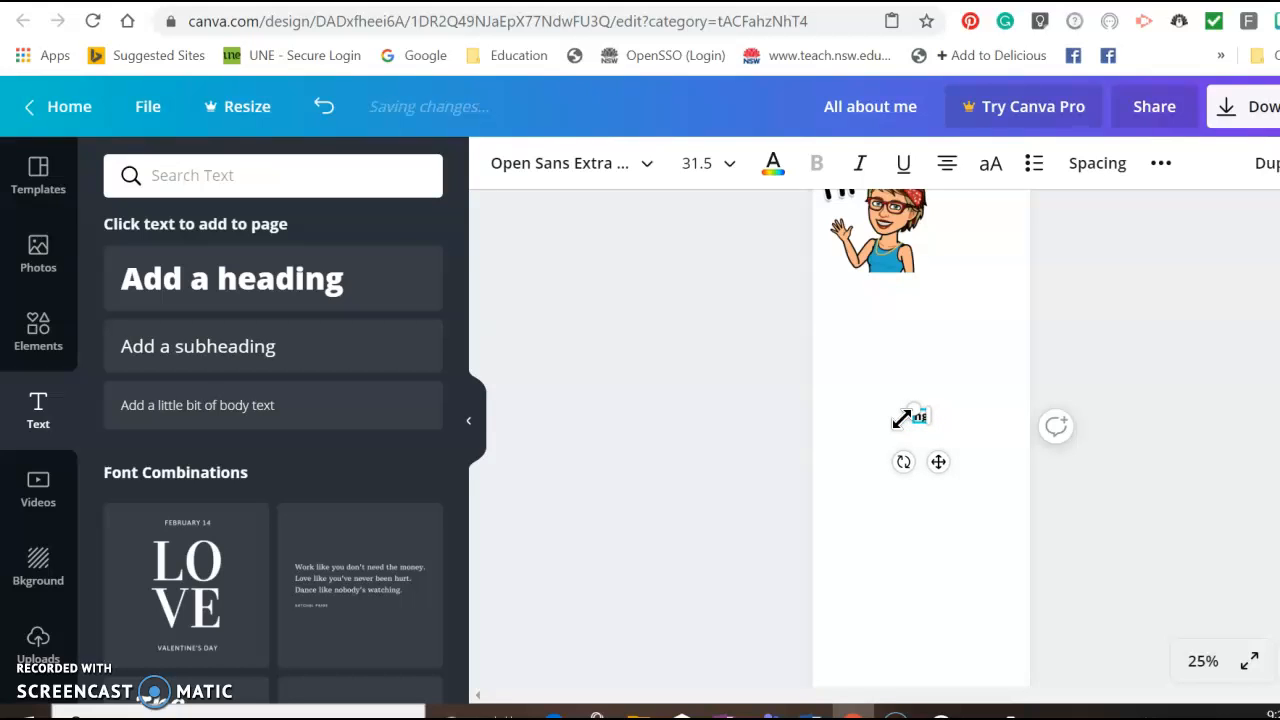
key(BackSpace)
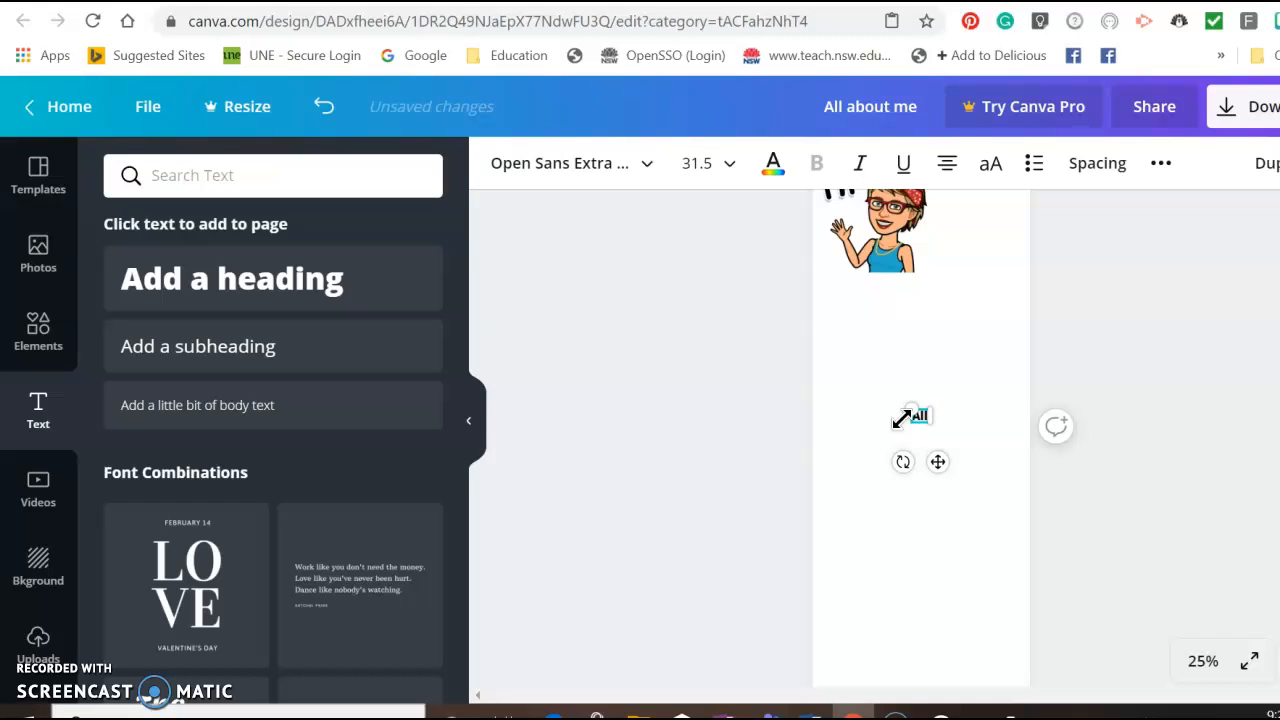
text(bout Me)
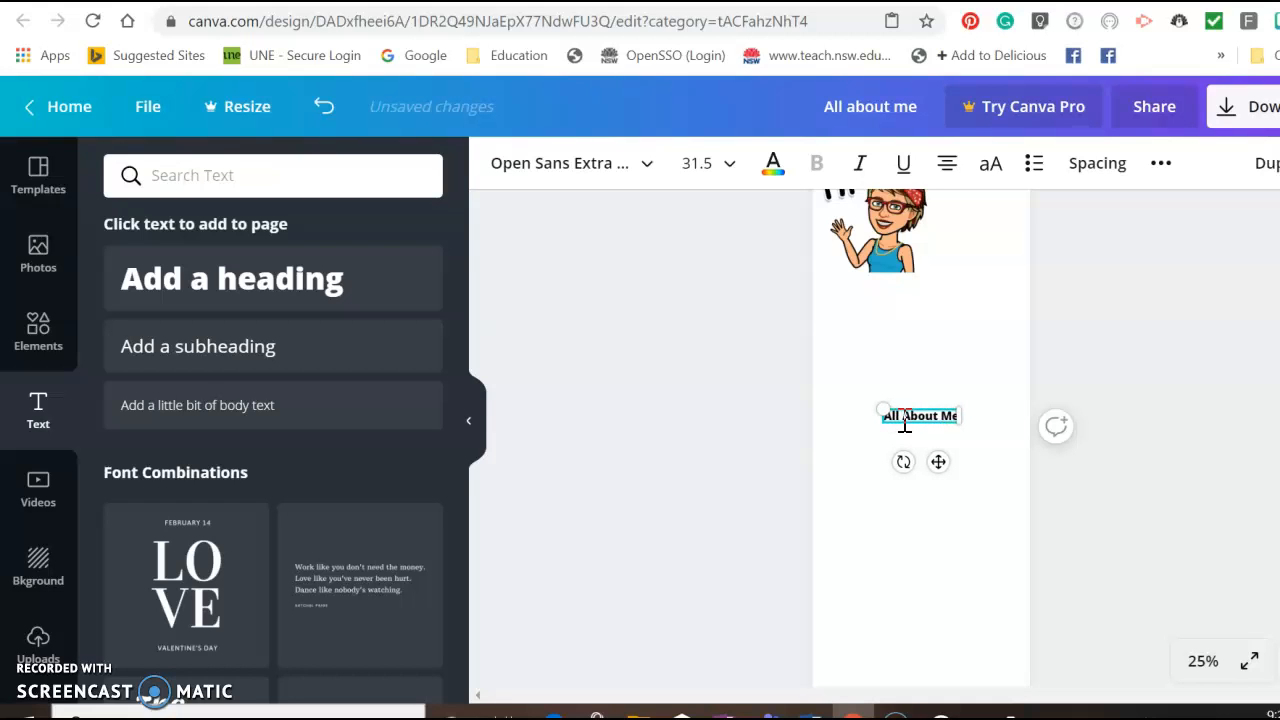
click(1171, 523)
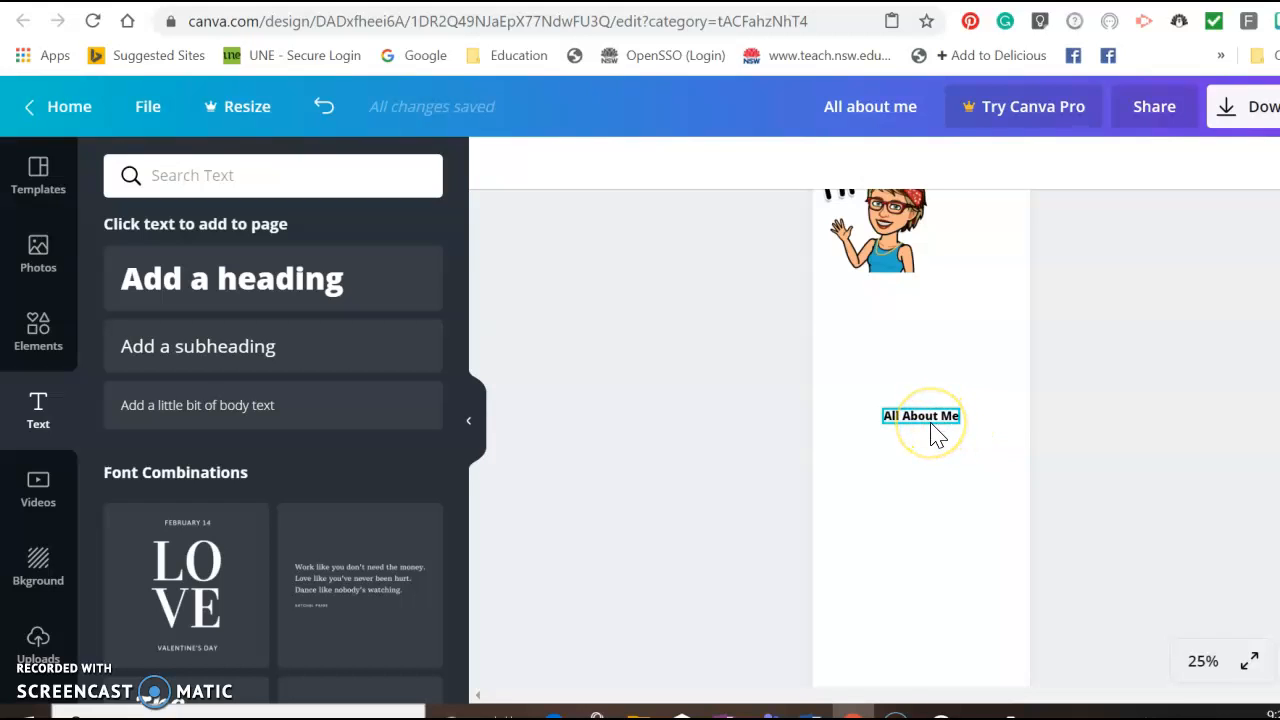
click(1117, 441)
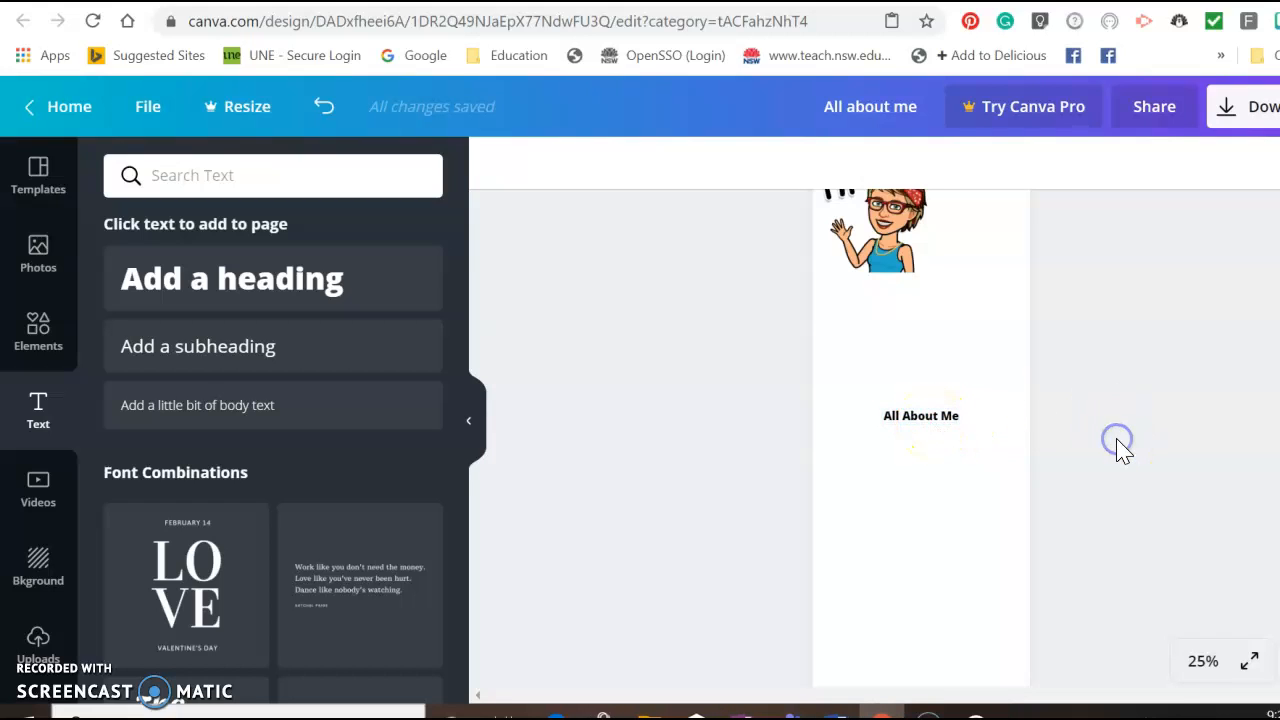
Move the "All About Me" heading up beside the avatar, to the right of its shoulder.
click(1153, 441)
double_click(948, 429)
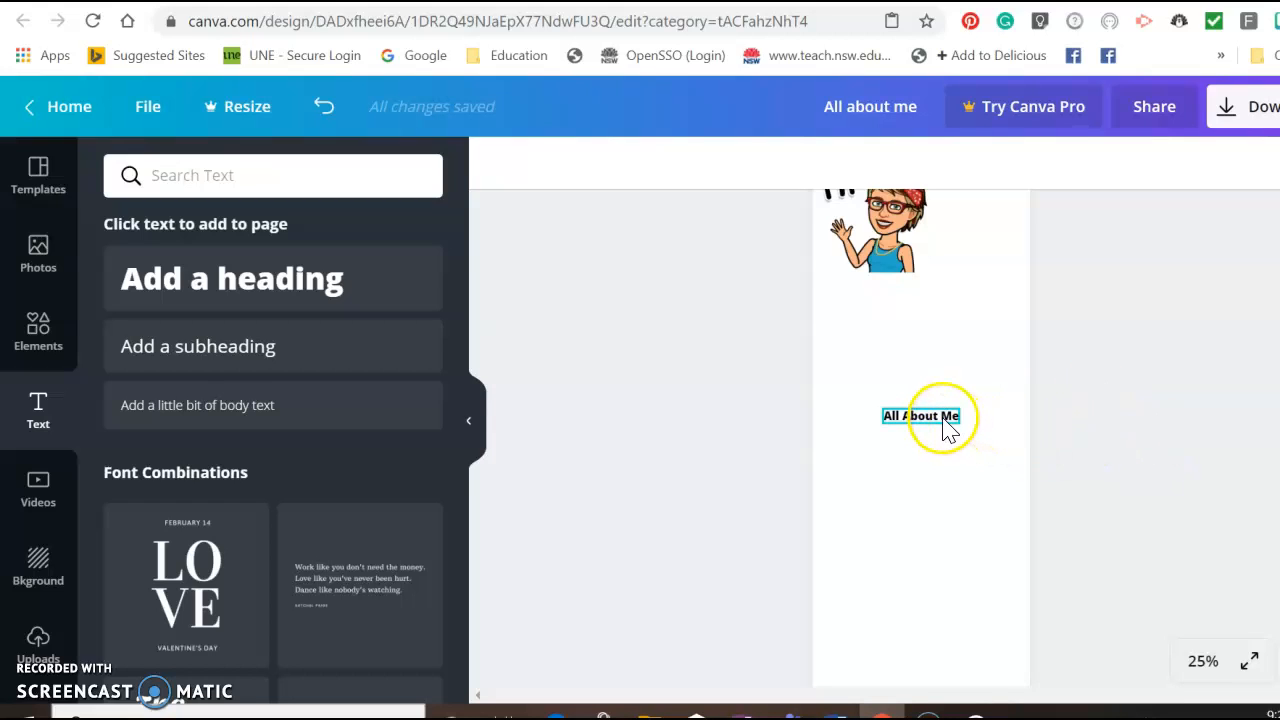
drag(943, 422, 994, 230)
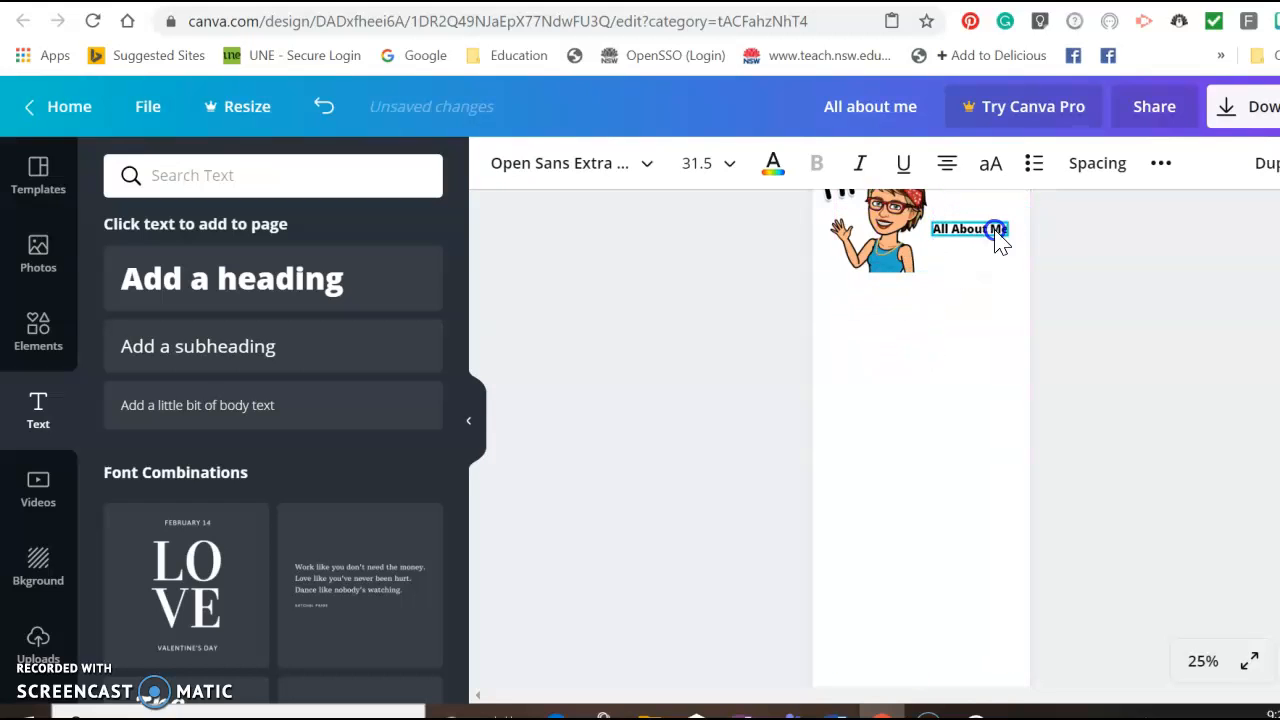
scroll(968, 400, up, 2)
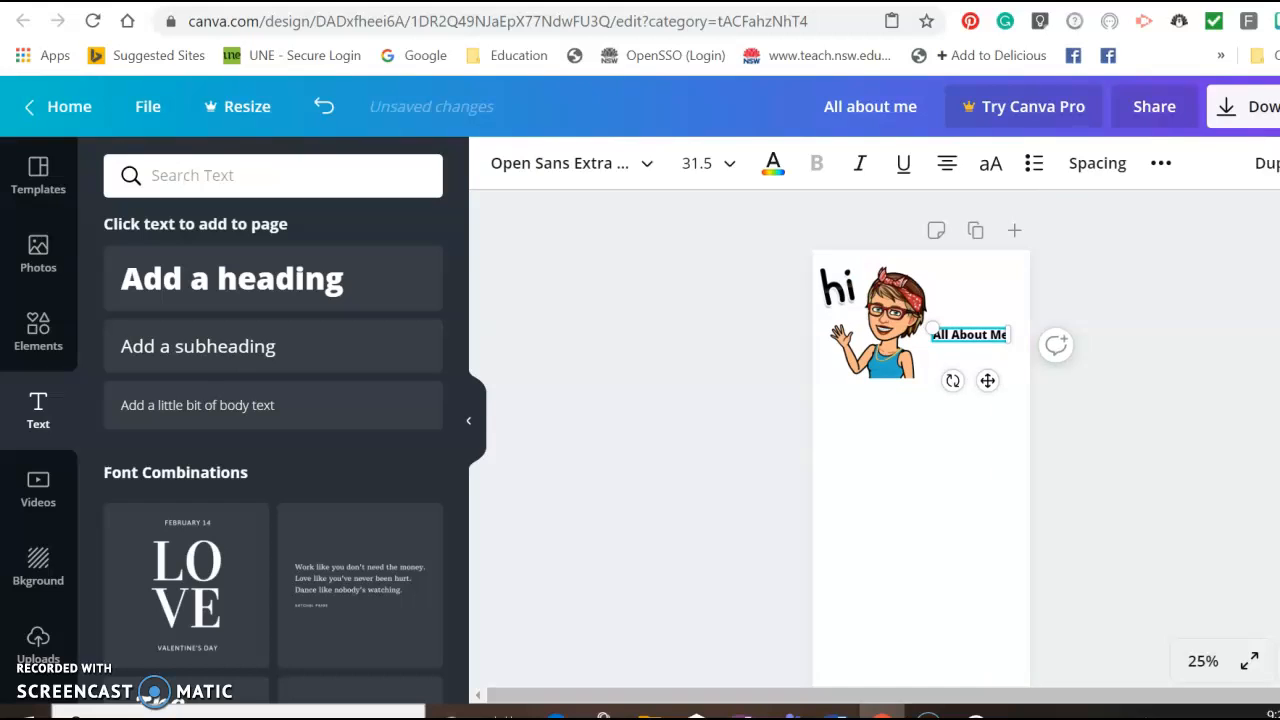
click(962, 487)
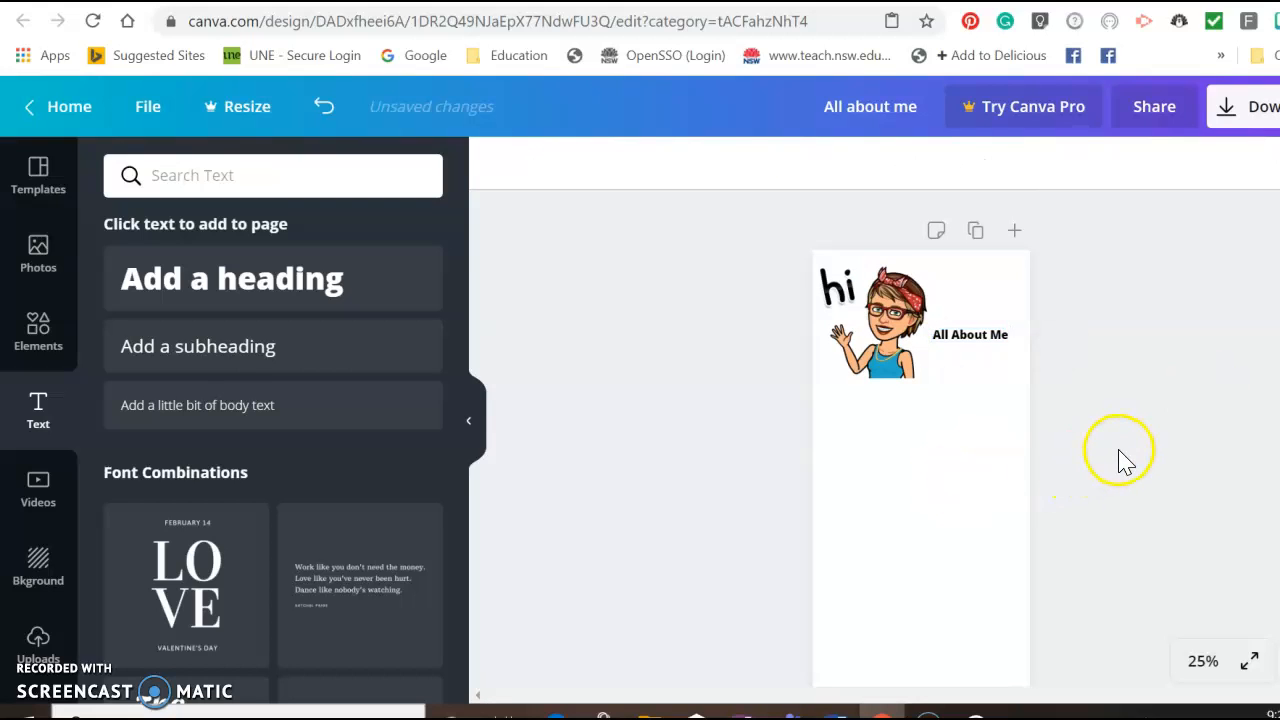
Add a subheading text box and place it just below the avatar near the page's left edge.
click(890, 476)
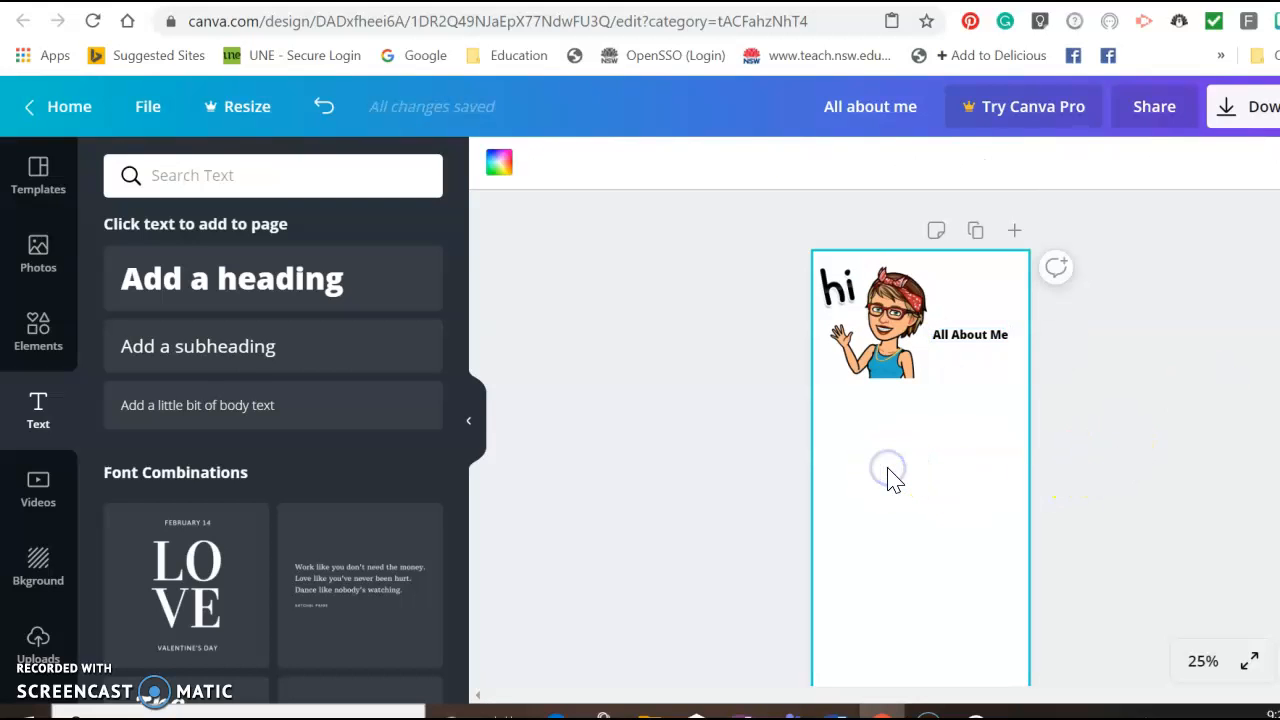
click(248, 370)
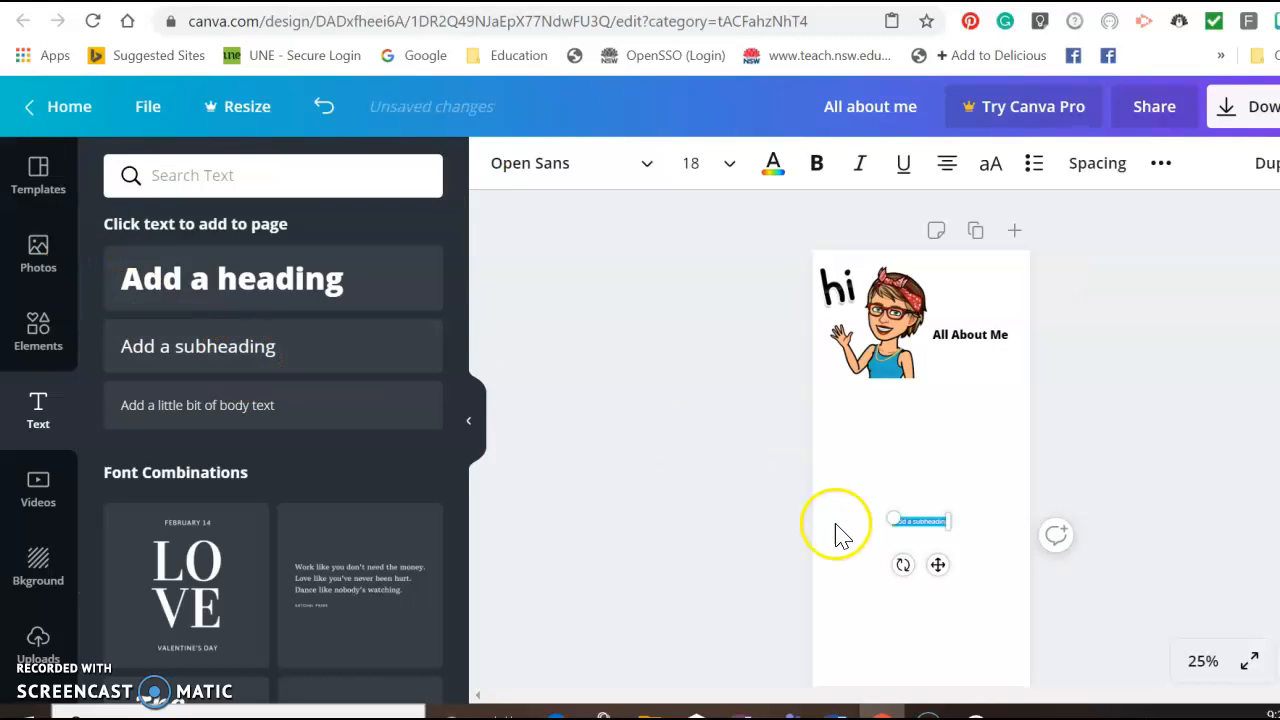
click(1203, 660)
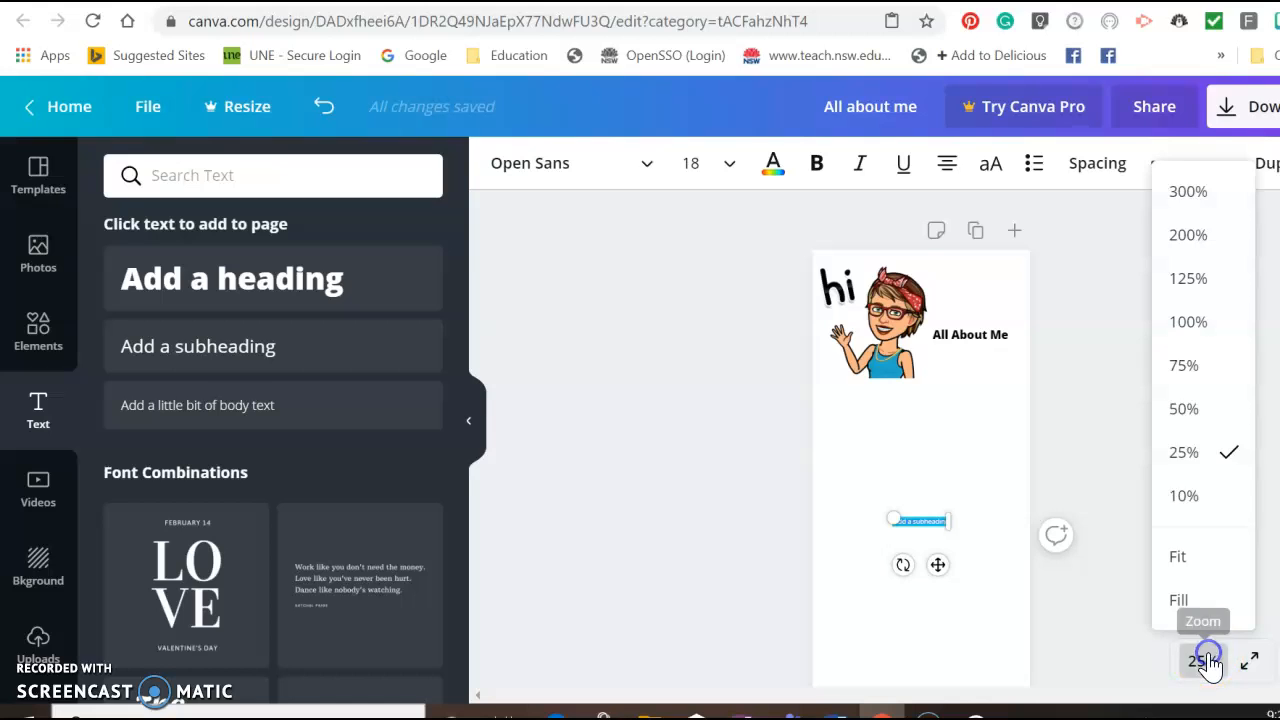
click(1192, 409)
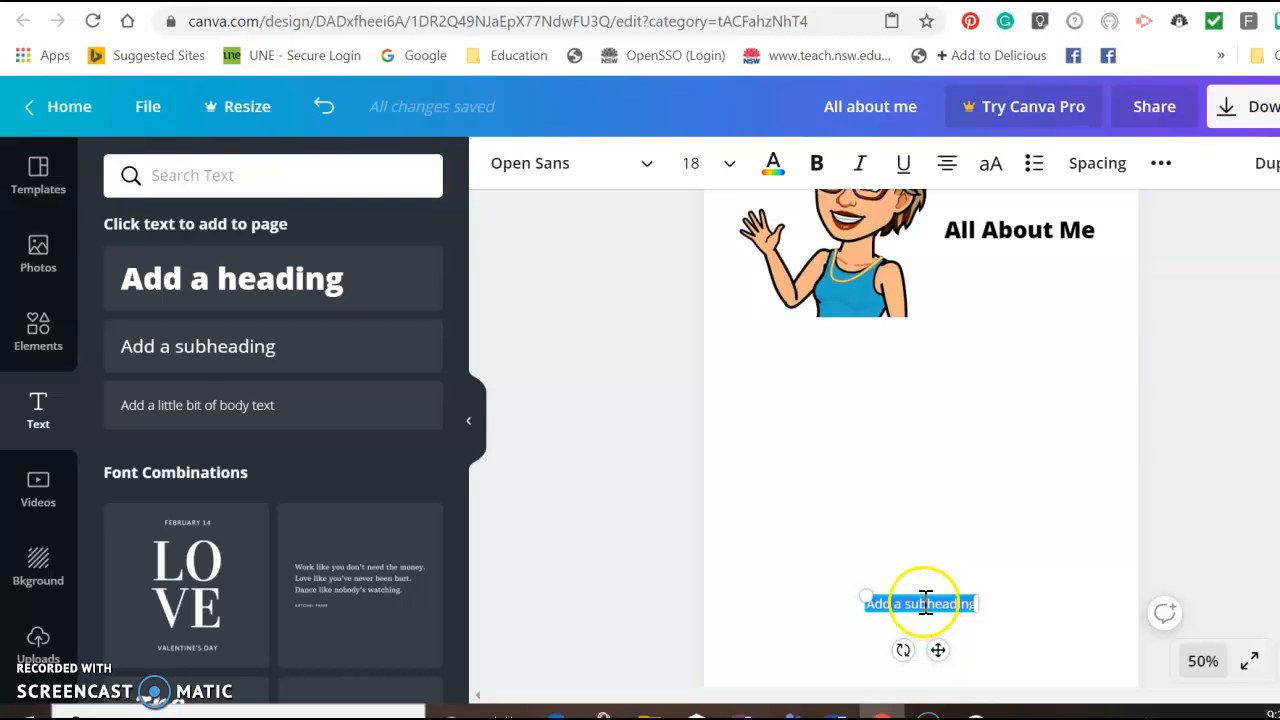
key(Escape)
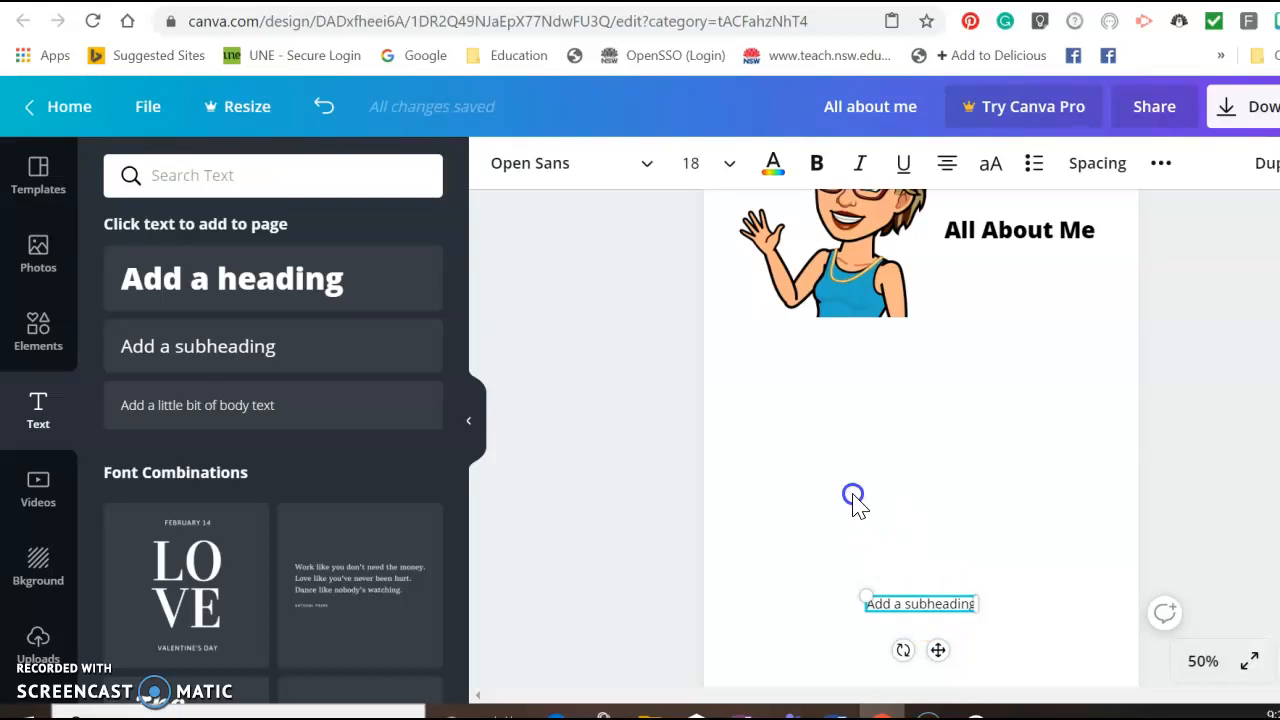
click(948, 632)
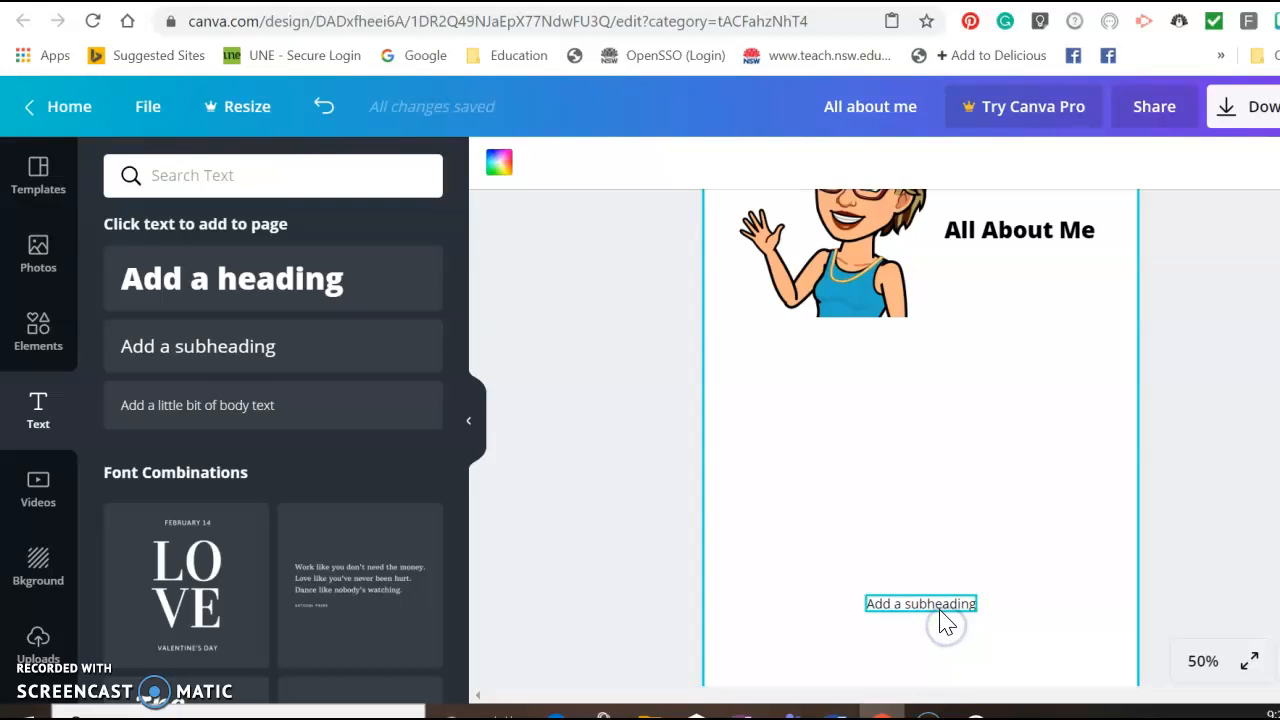
drag(940, 612, 754, 366)
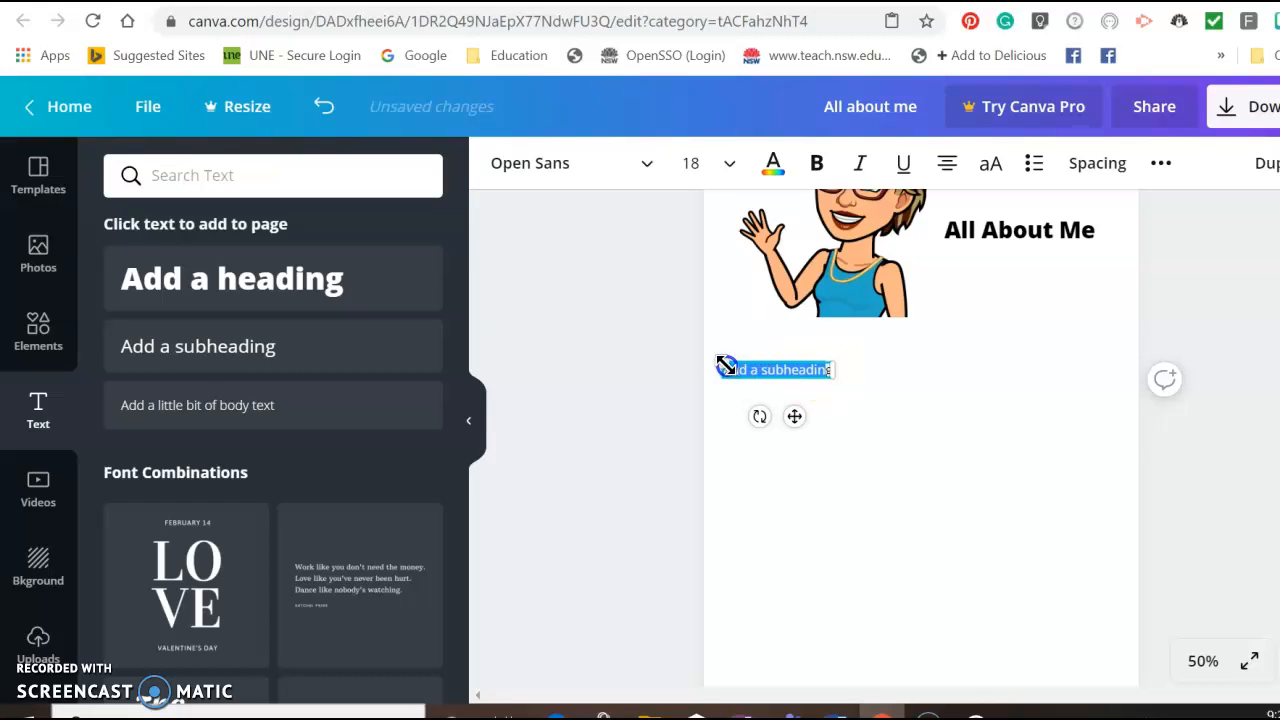
Replace the subheading's placeholder text with "My Family".
key(BackSpace)
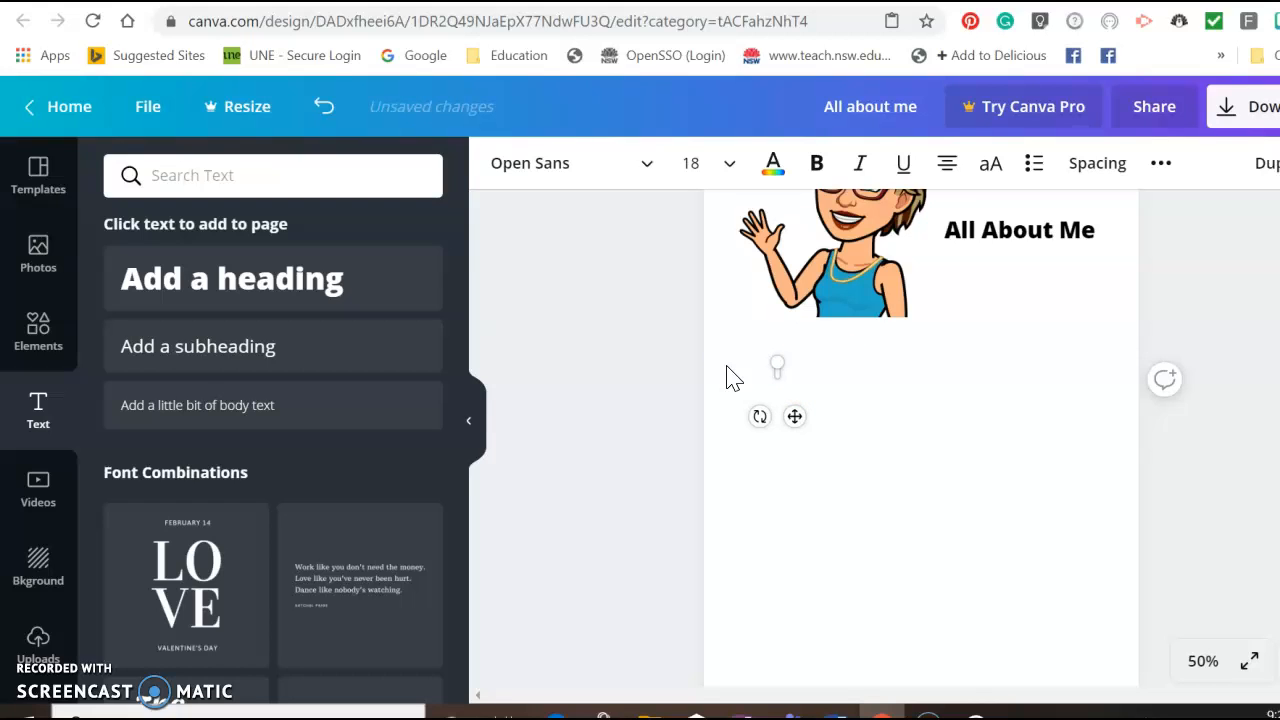
text(My Famiy)
key(BackSpace)
key(BackSpace)
text(ily)
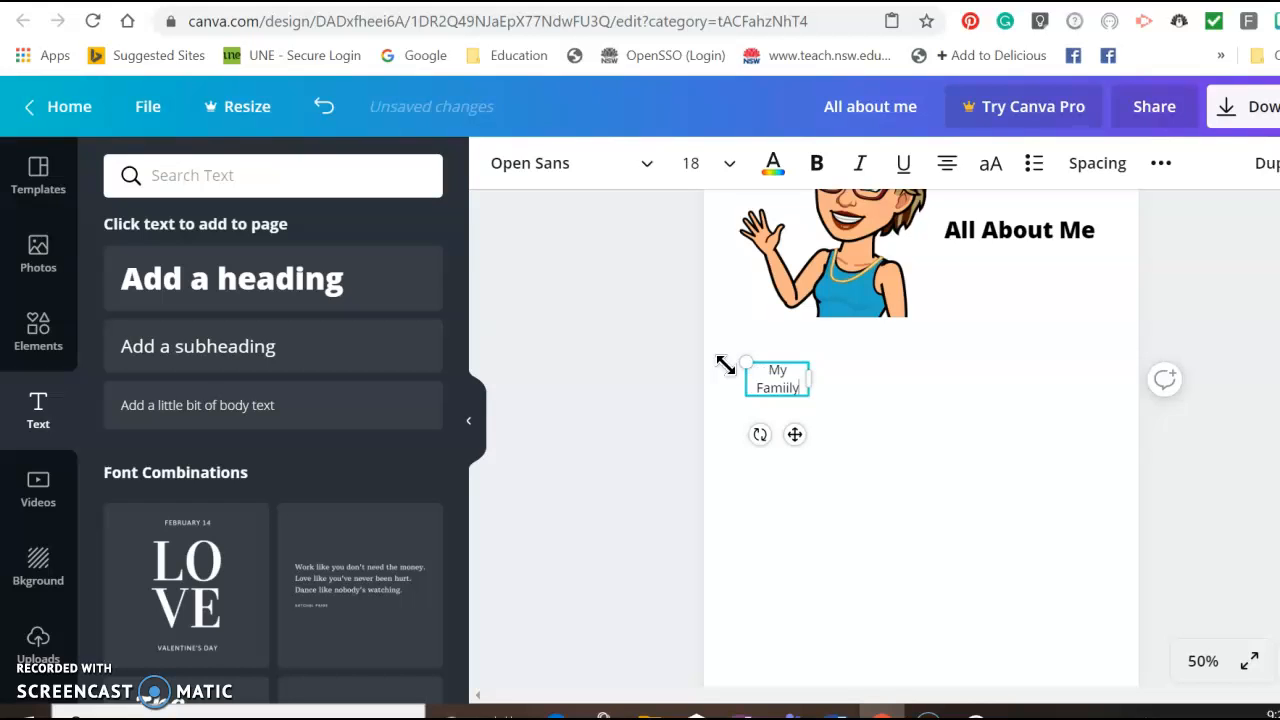
key(BackSpace)
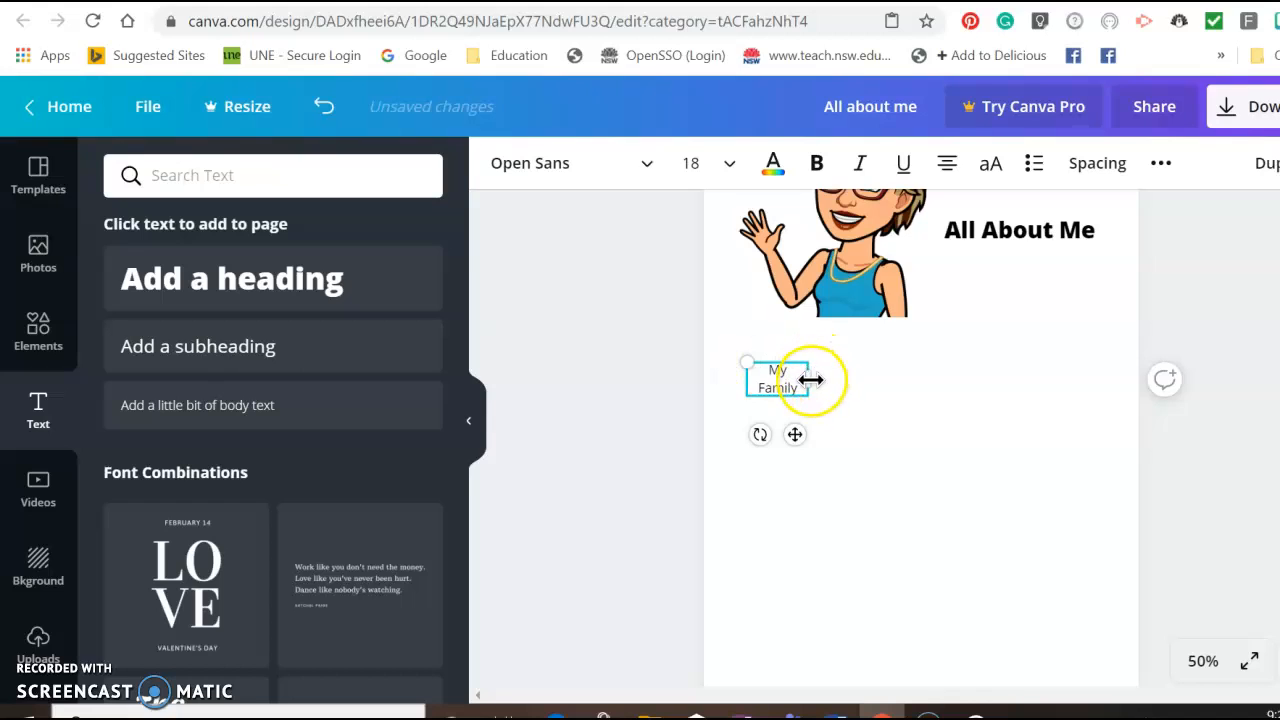
Widen and enlarge the "My Family" text box so both words fit on one line.
mouse_move(809, 378)
mouse_down()
mouse_move(840, 379)
mouse_move(803, 378)
mouse_up()
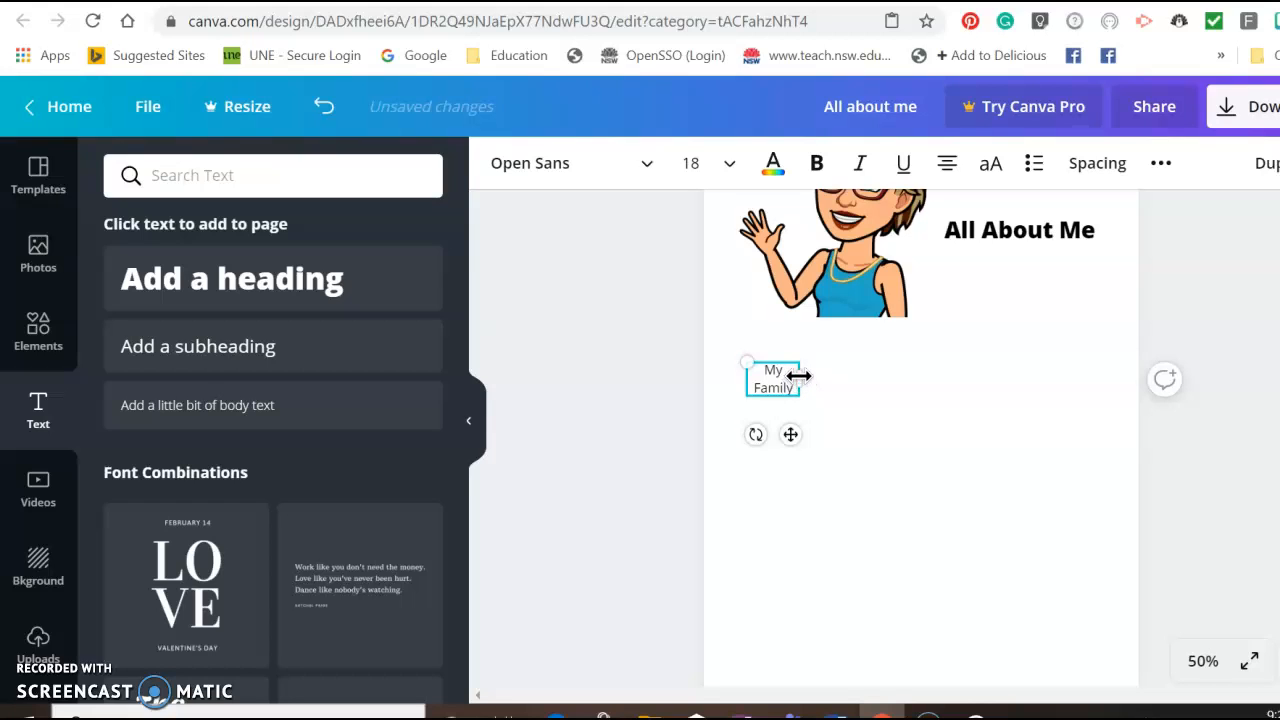
drag(808, 379, 821, 377)
drag(742, 357, 729, 338)
click(882, 447)
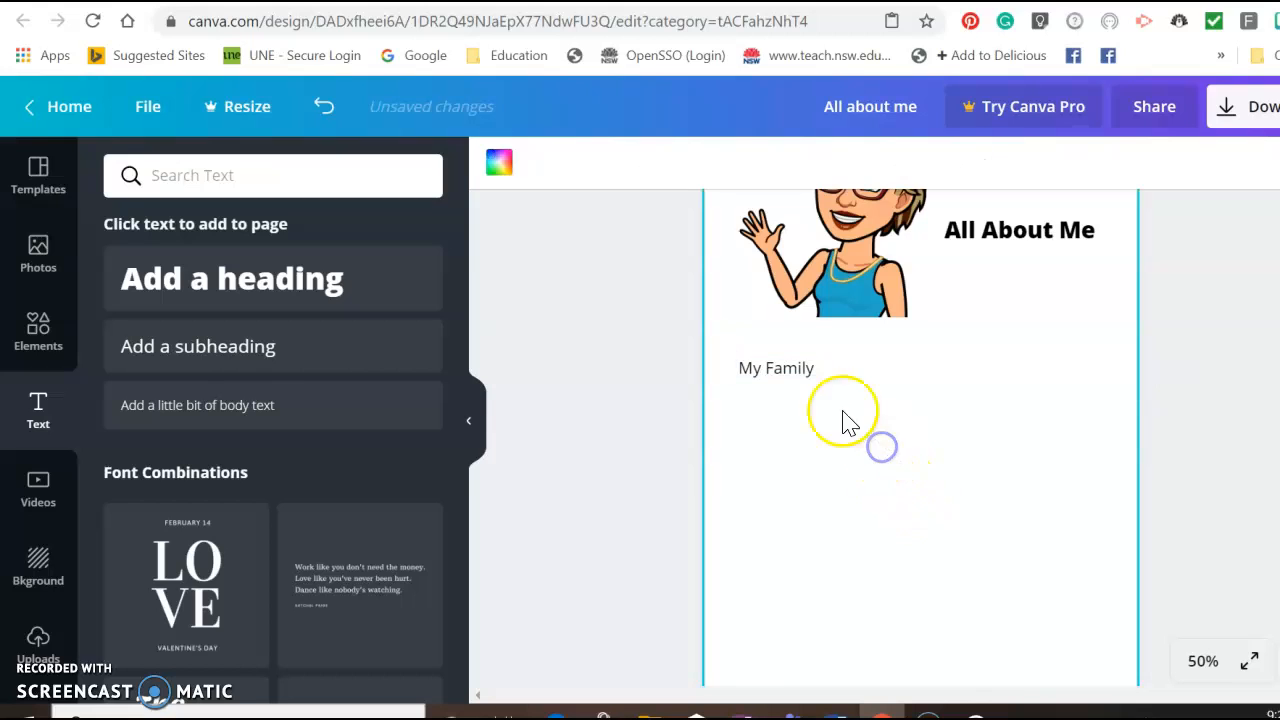
Colour the "My Family" subheading purple from the default colours and make it bold.
click(806, 371)
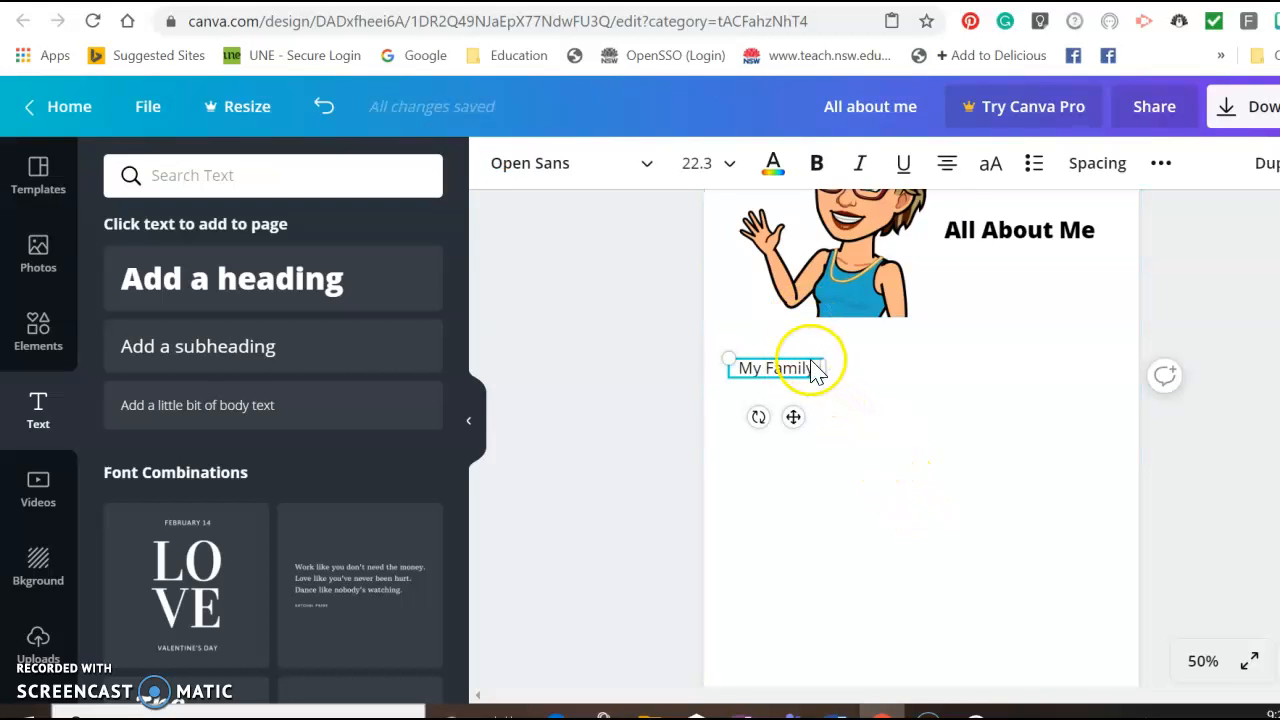
click(771, 165)
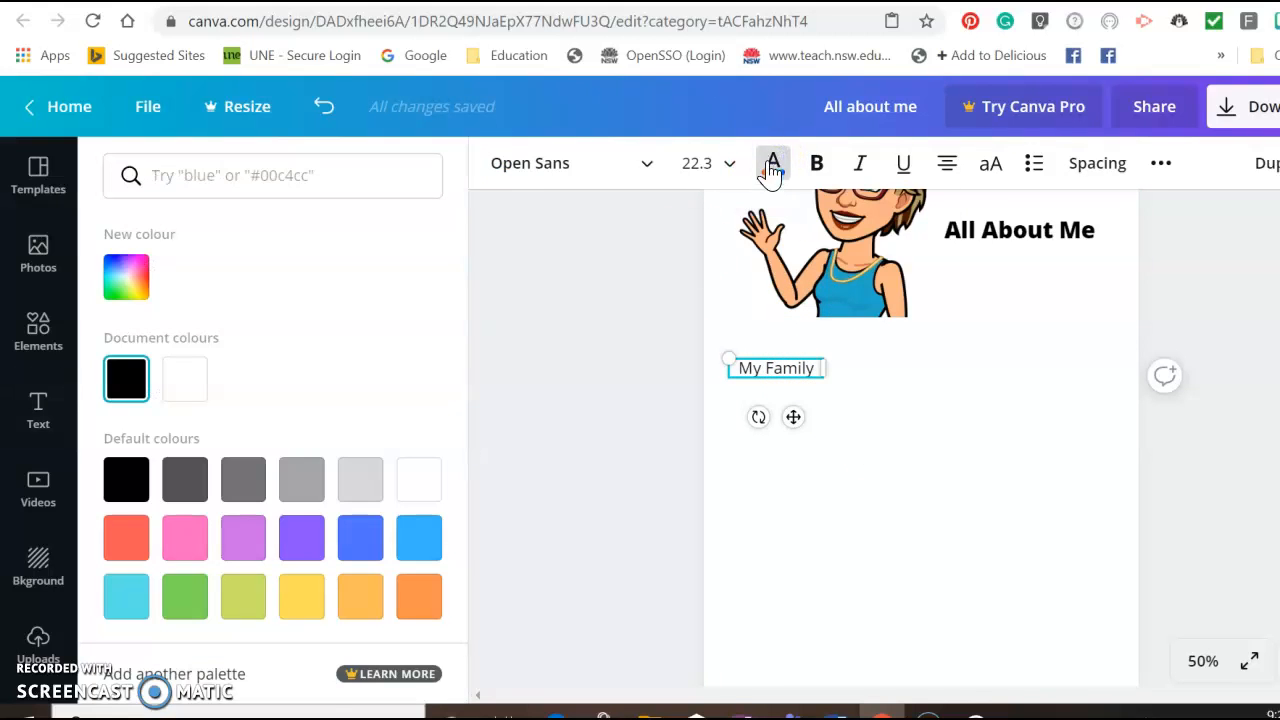
click(302, 546)
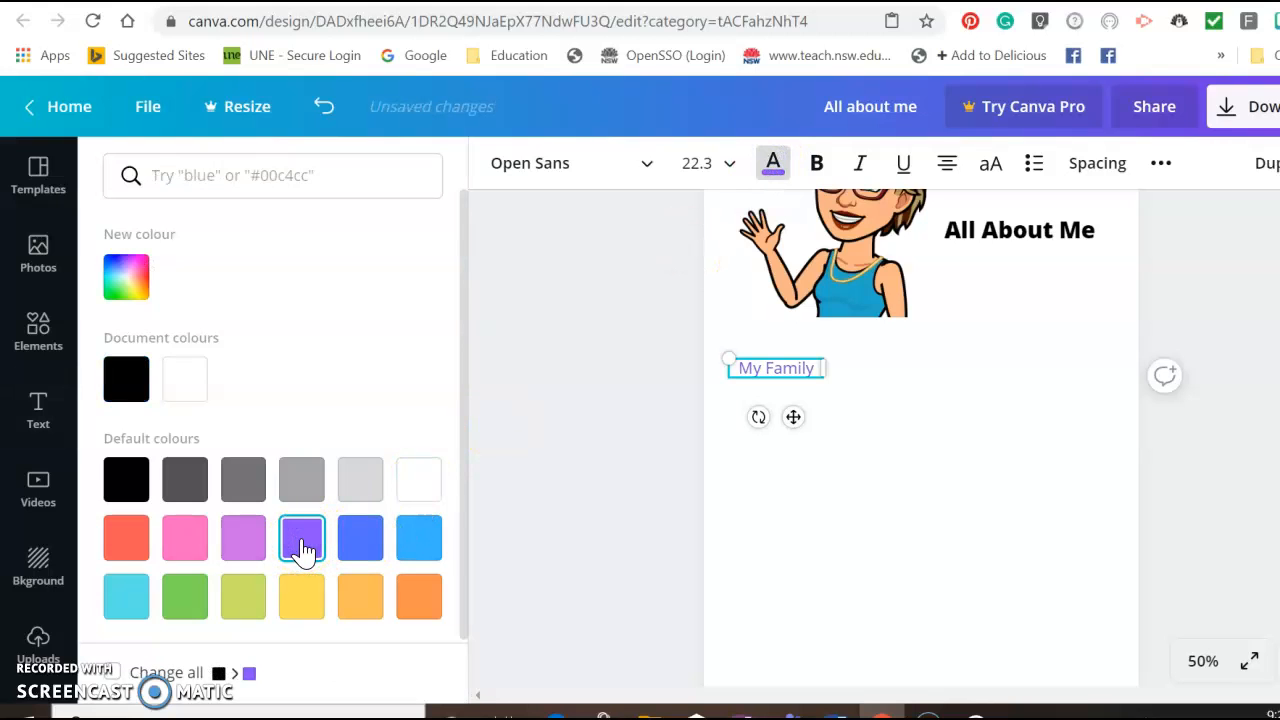
click(818, 170)
Set the "My Family" subheading's font size to 32 and widen its box to keep the text on one line.
click(735, 172)
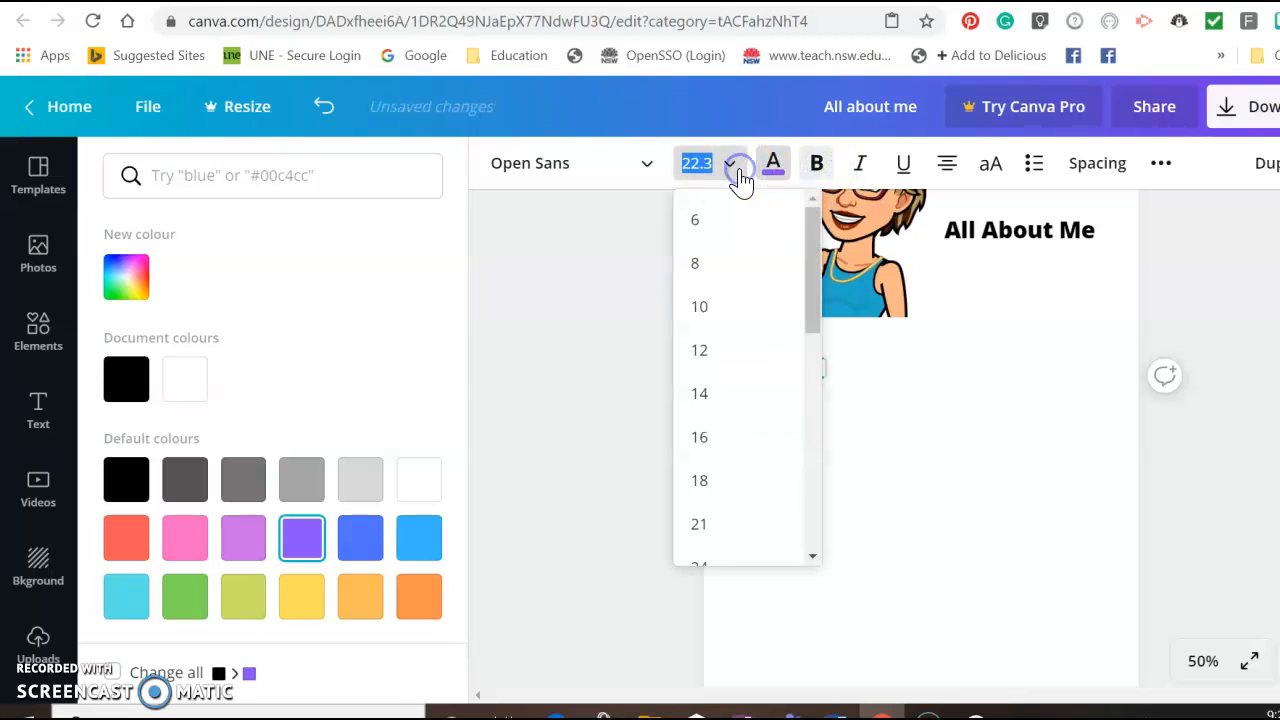
click(814, 557)
click(706, 477)
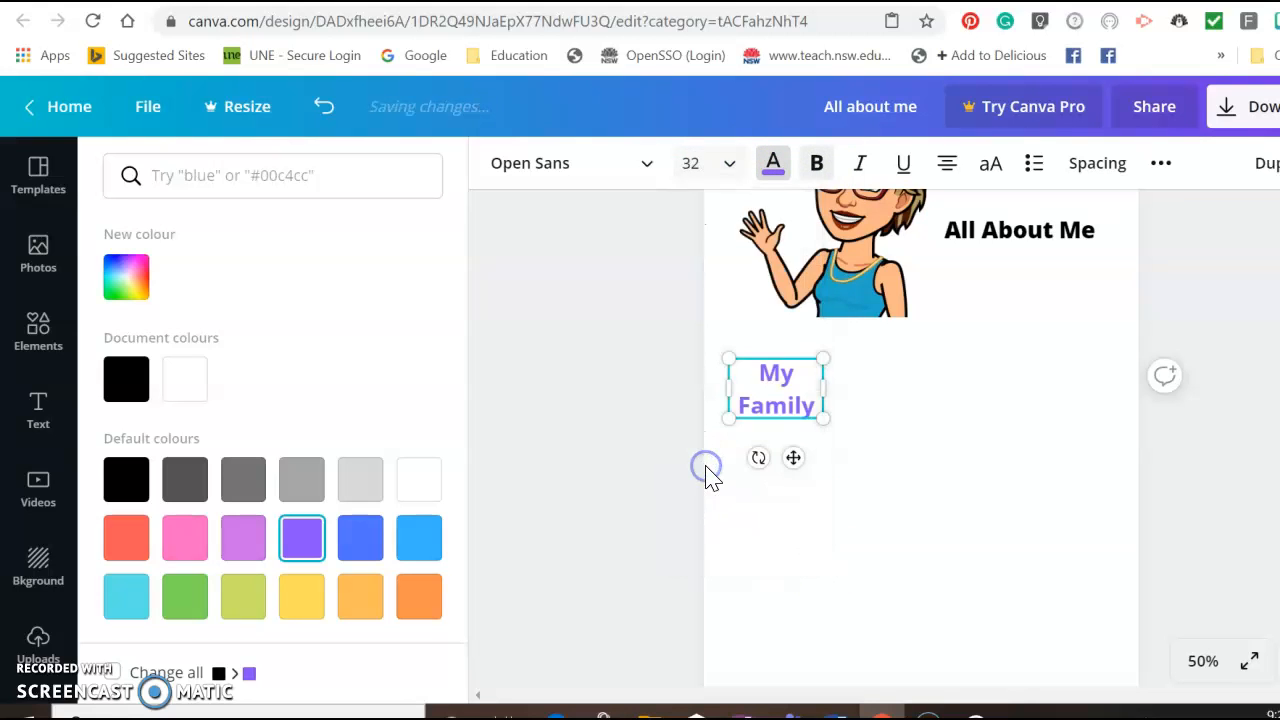
drag(826, 385, 866, 380)
Change the "My Family" subheading's font to Aileron Regular and deselect it.
click(648, 165)
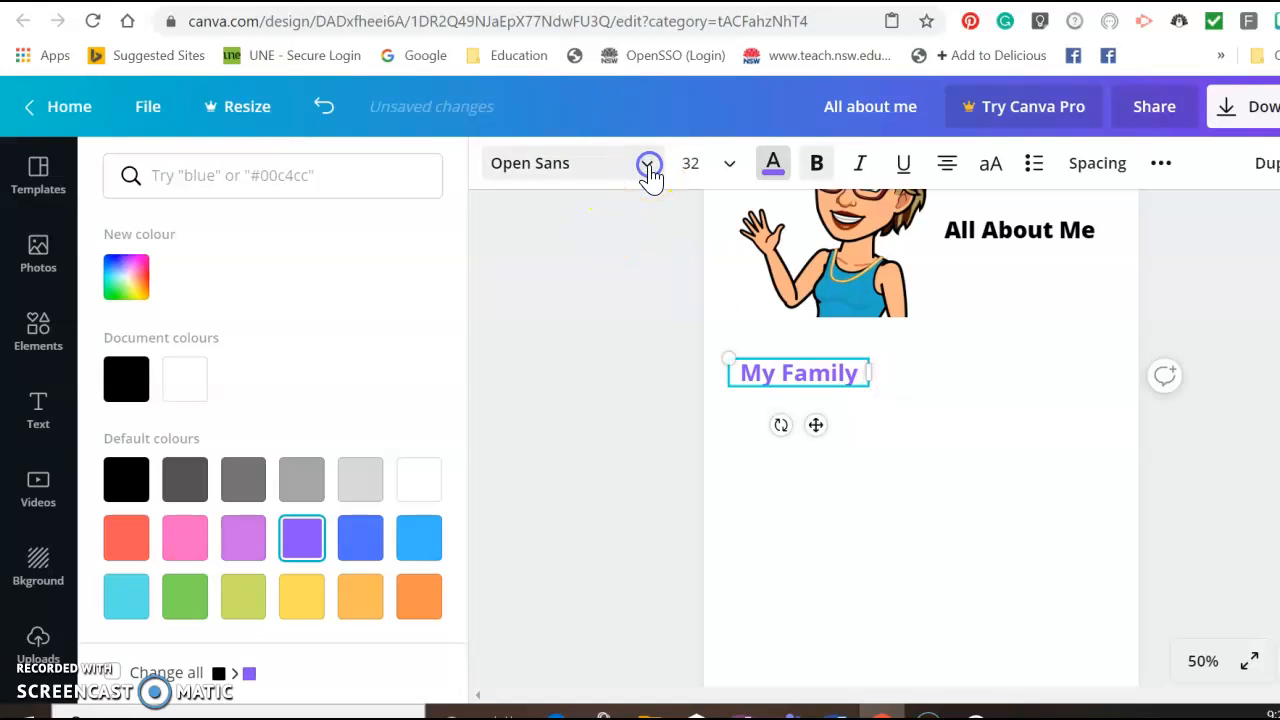
click(426, 270)
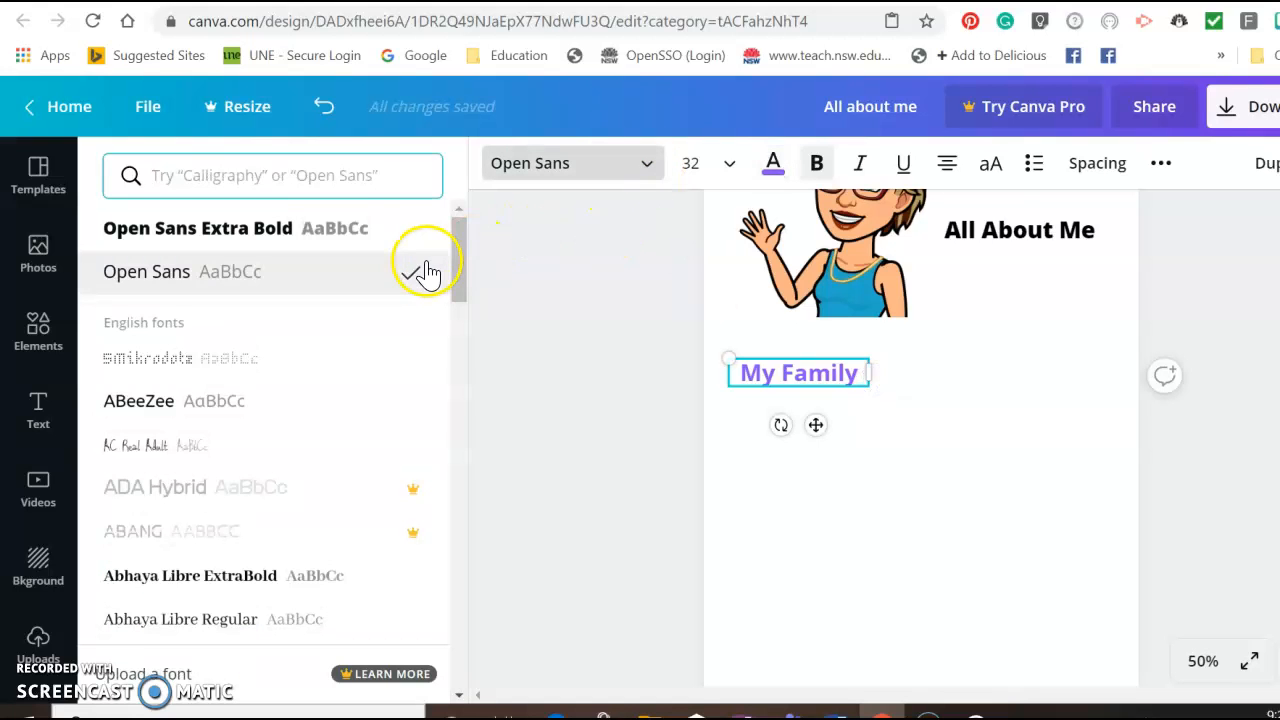
drag(459, 272, 430, 514)
click(210, 416)
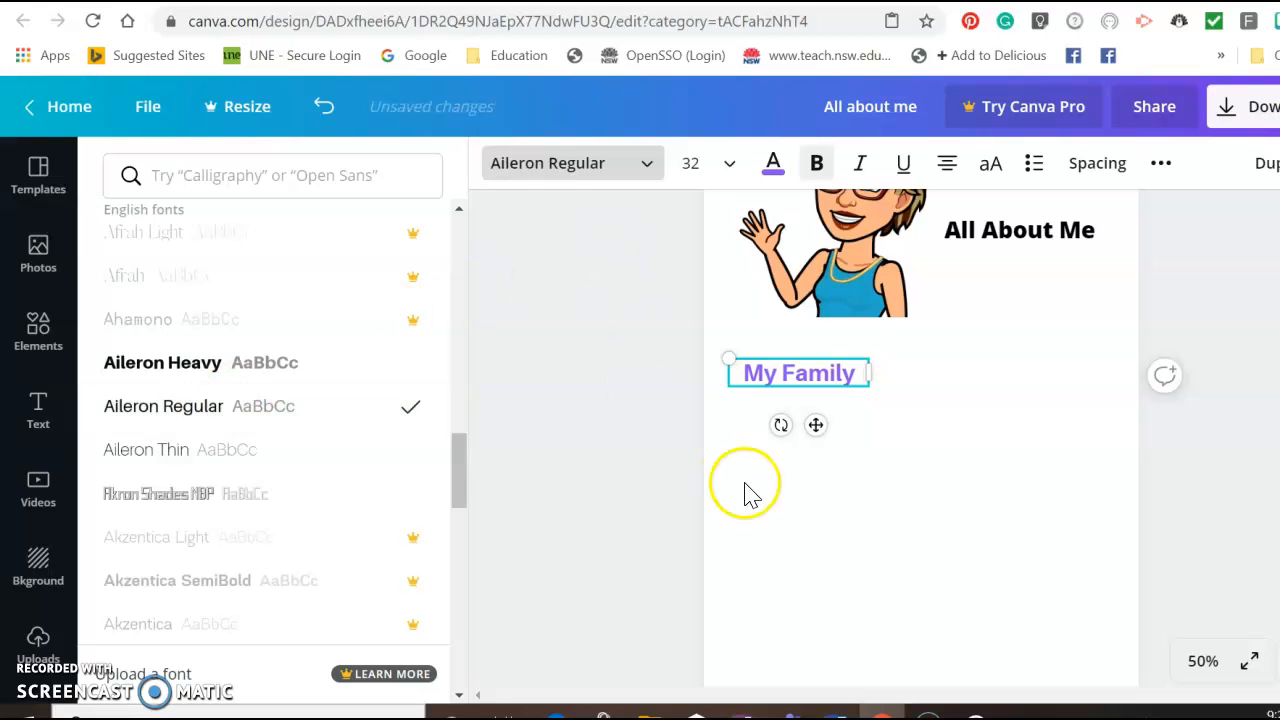
click(873, 436)
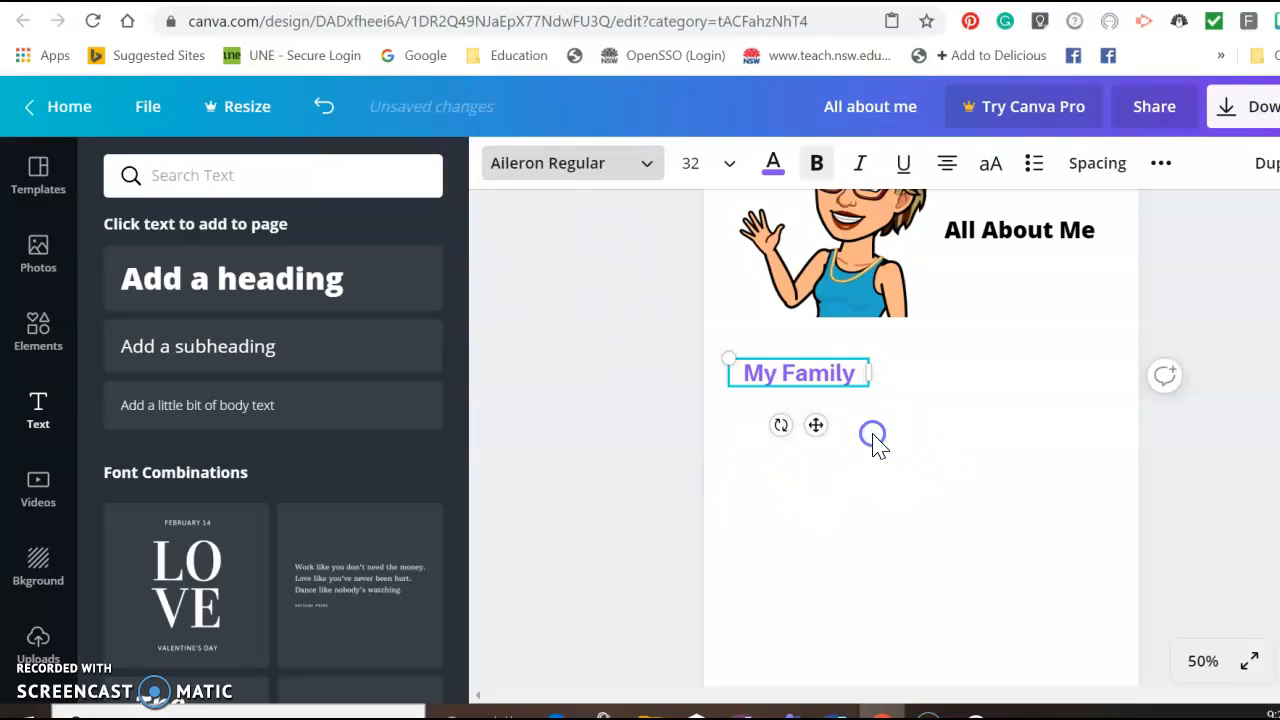
click(914, 486)
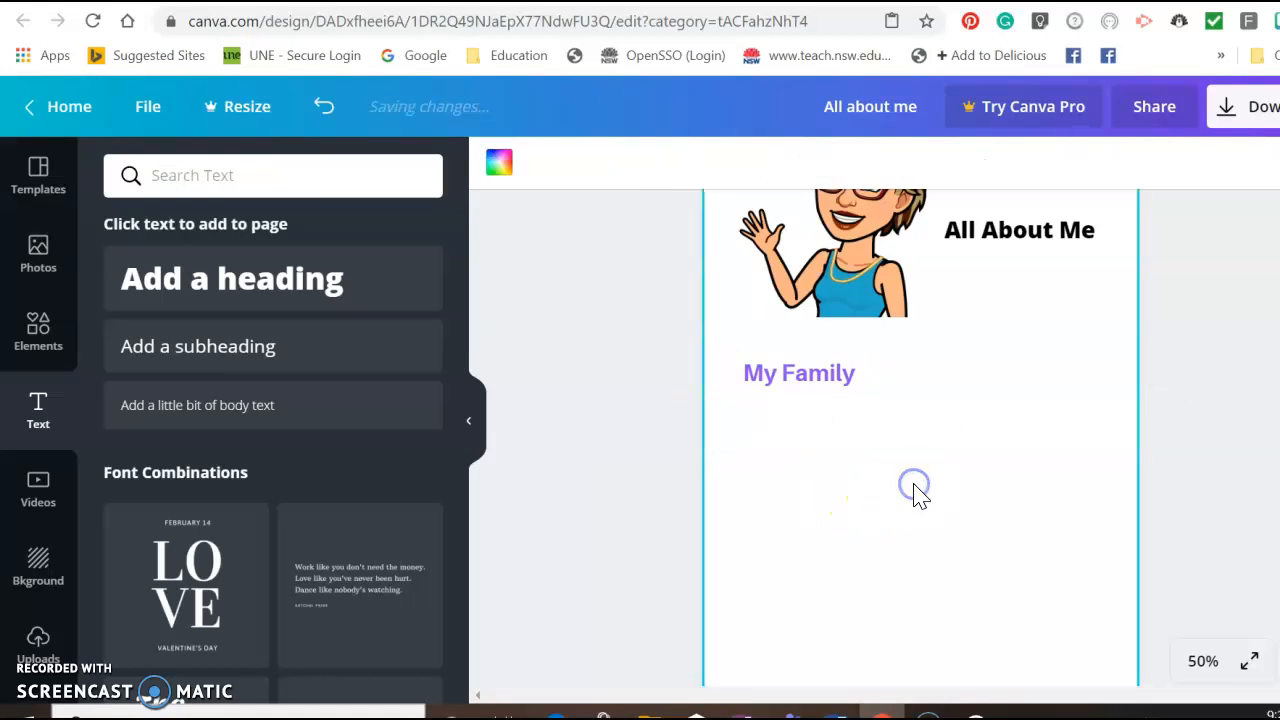
Add a small body text box to the page and place it just below the "My Family" subheading.
click(286, 414)
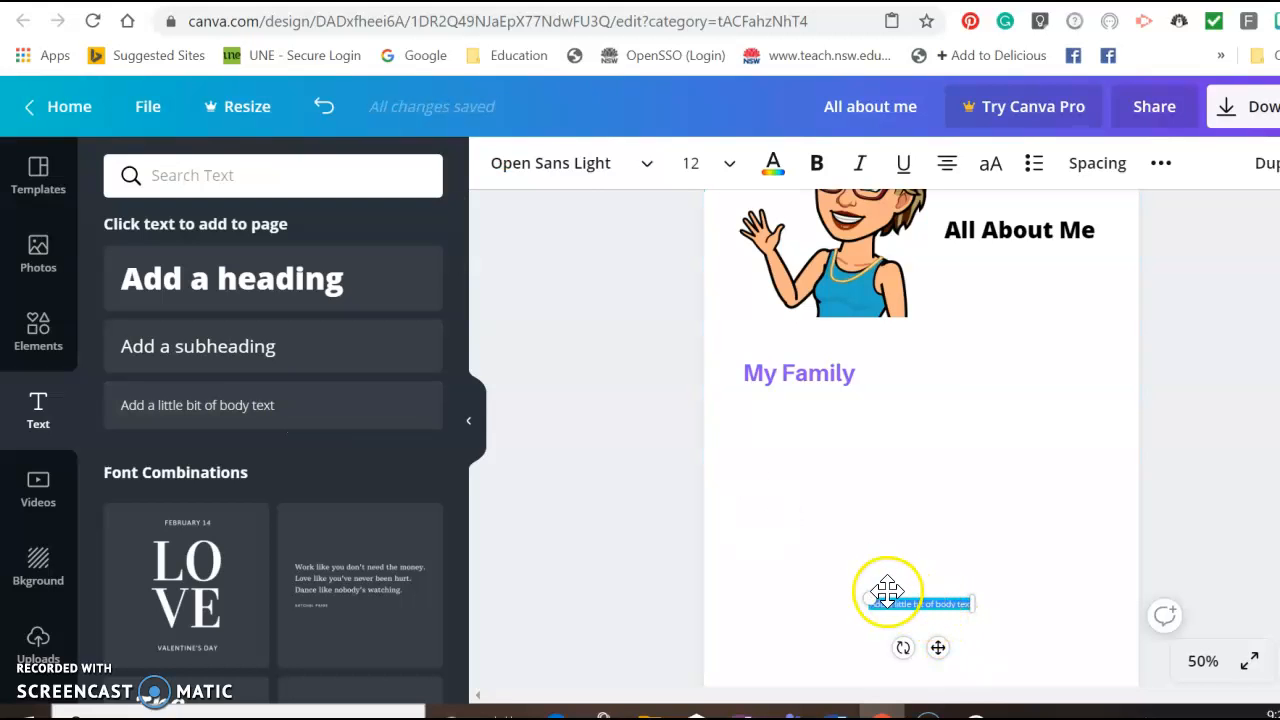
click(895, 600)
click(1000, 648)
drag(918, 604, 759, 411)
Replace the body placeholder with a bulleted list reading "I am married" and "I have 3 sons - all are in high school".
click(800, 412)
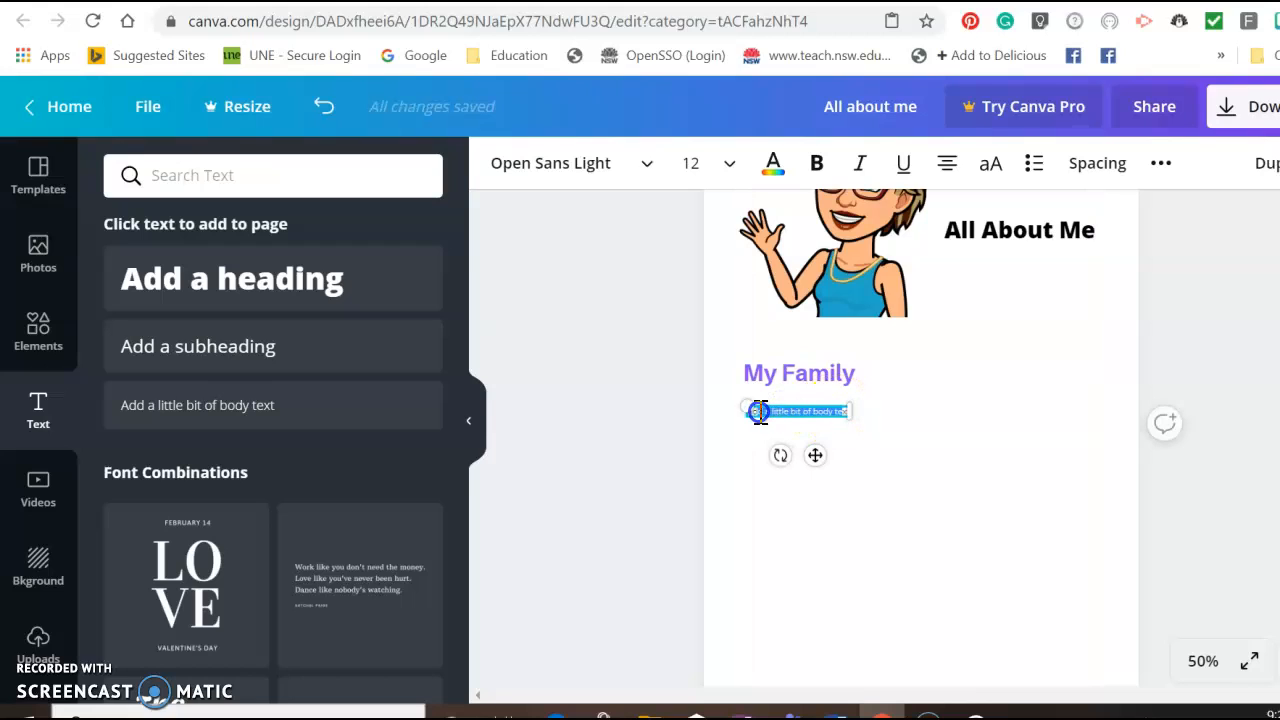
key(BackSpace)
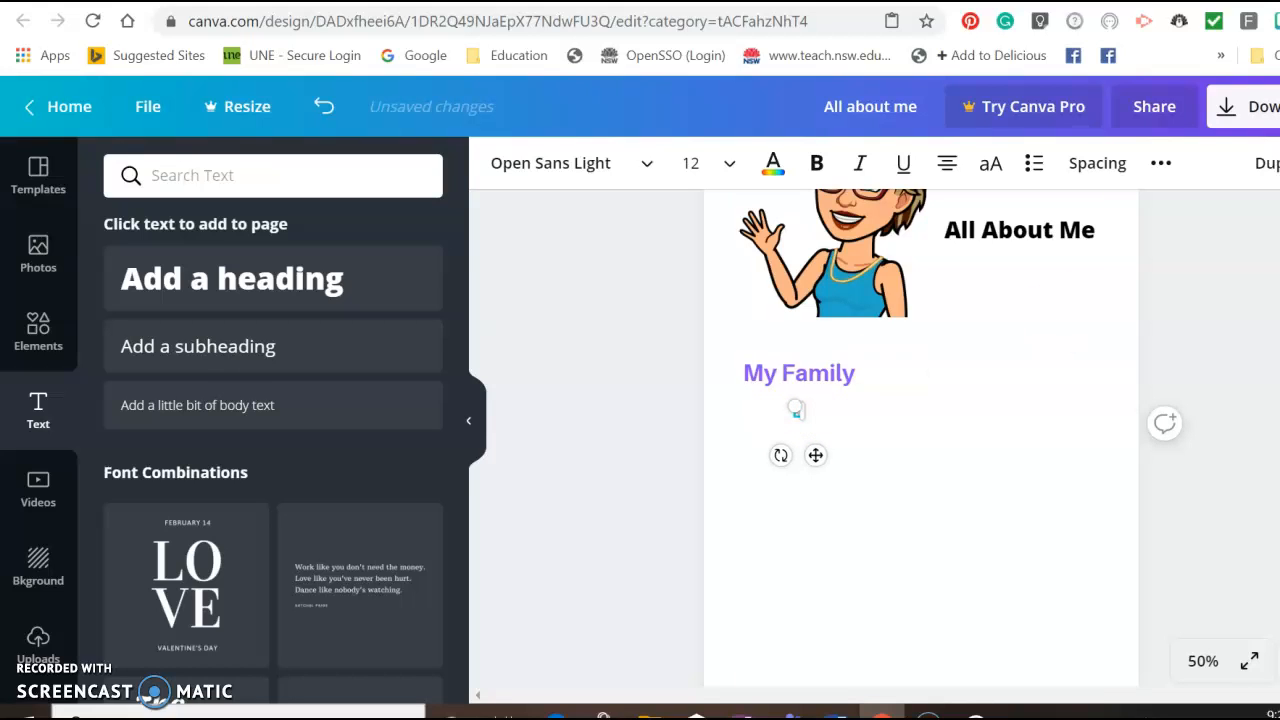
click(1034, 165)
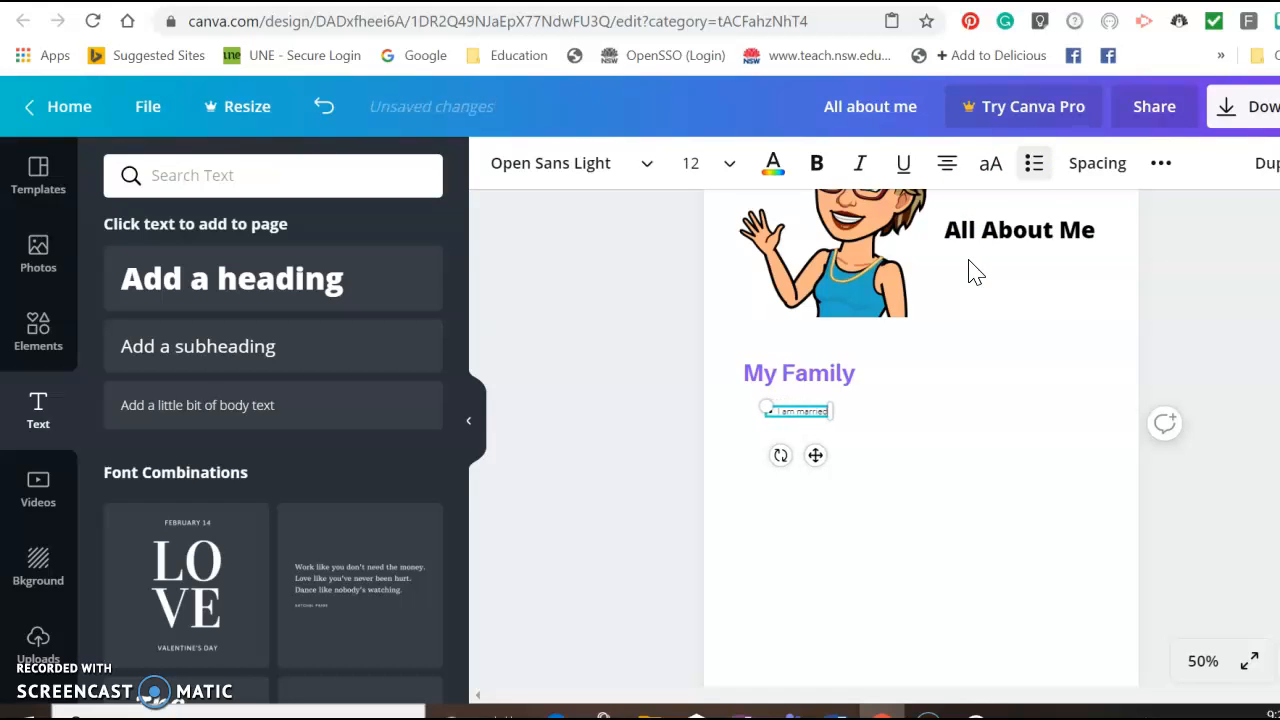
key(Return)
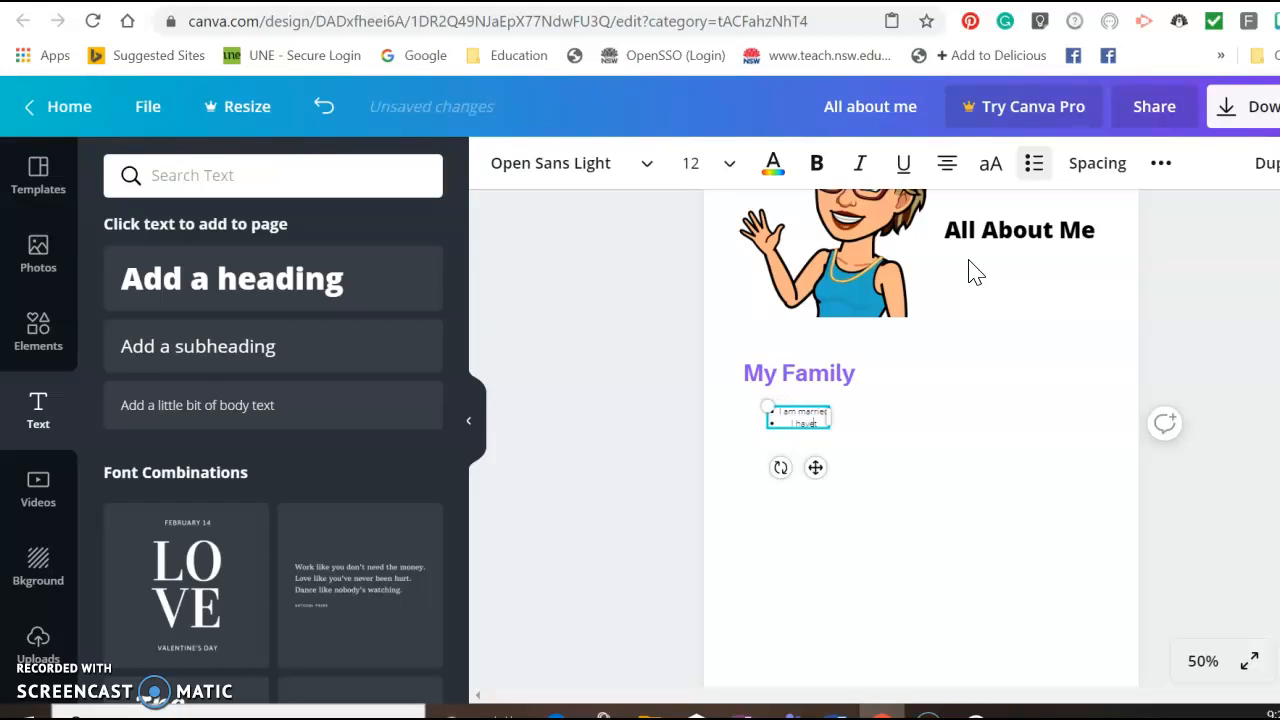
text(I have 3 sons -)
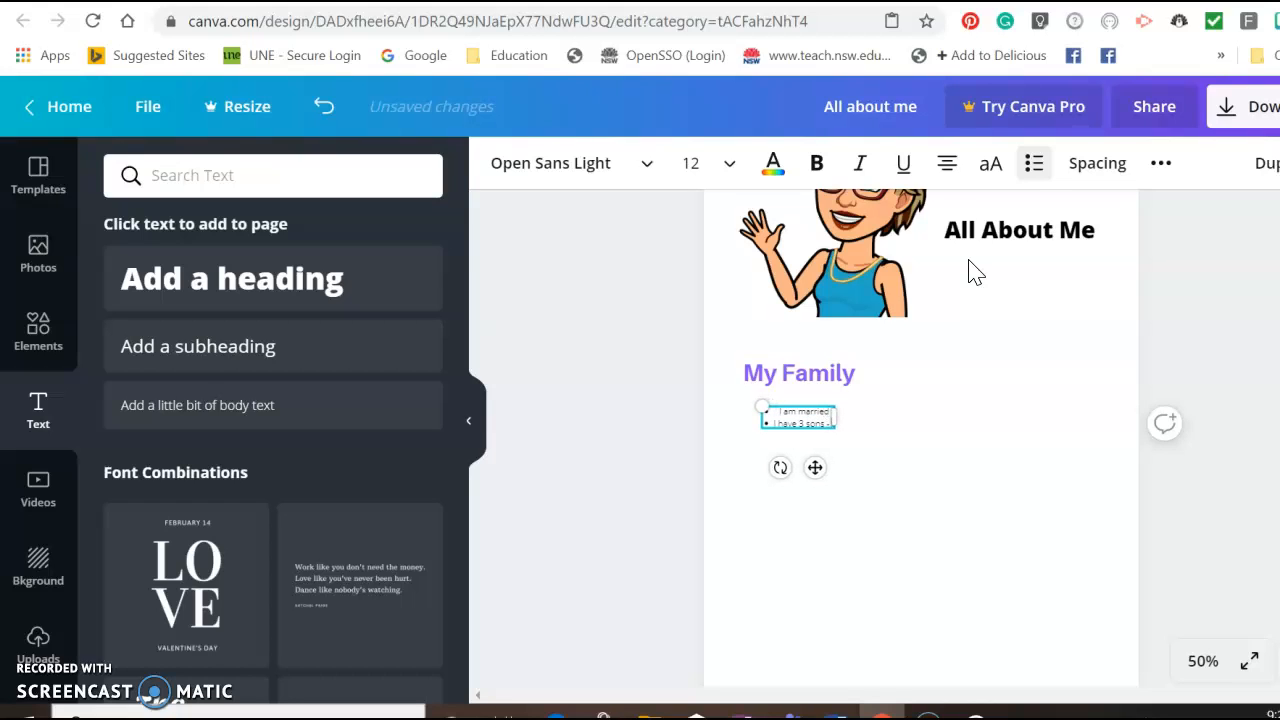
text( all are in high school)
Add bullets "I have 2 older sisters and a younger brother, who are all maried with children" and "I am also a great aunty - I have 2 great nieces".
key(Return)
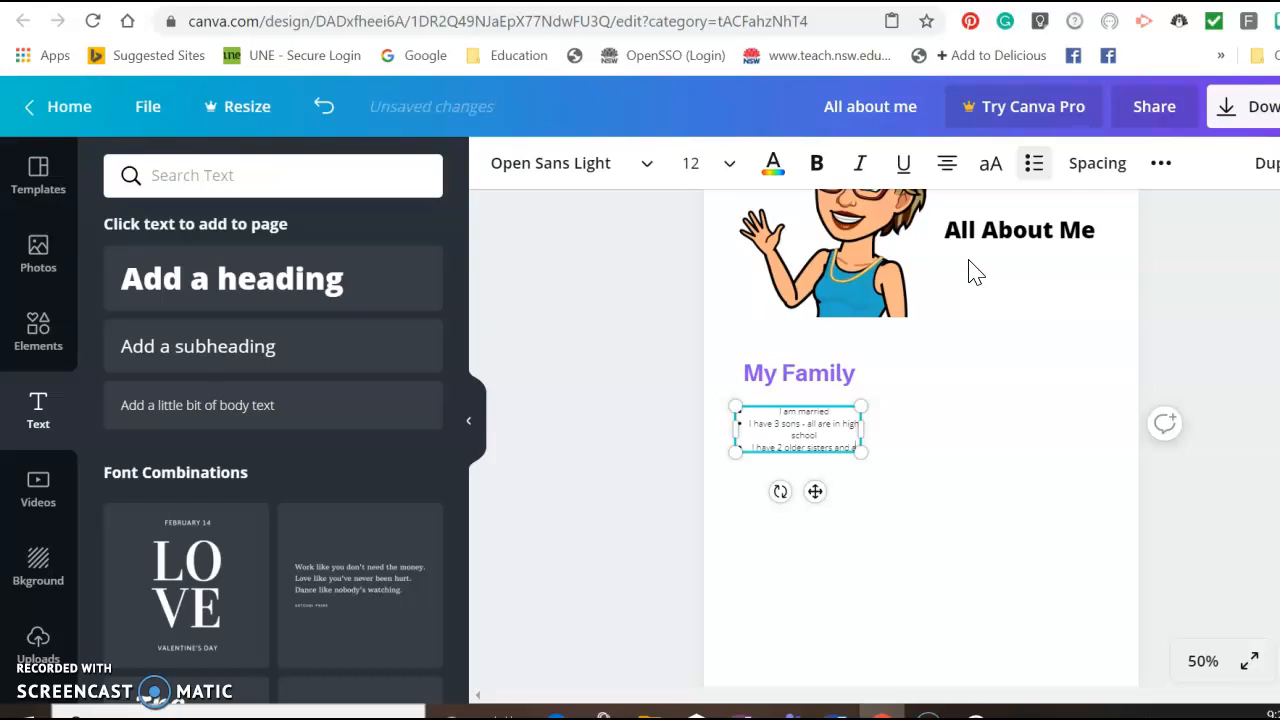
key(BackSpace)
text(younger brother, who are all maried with children)
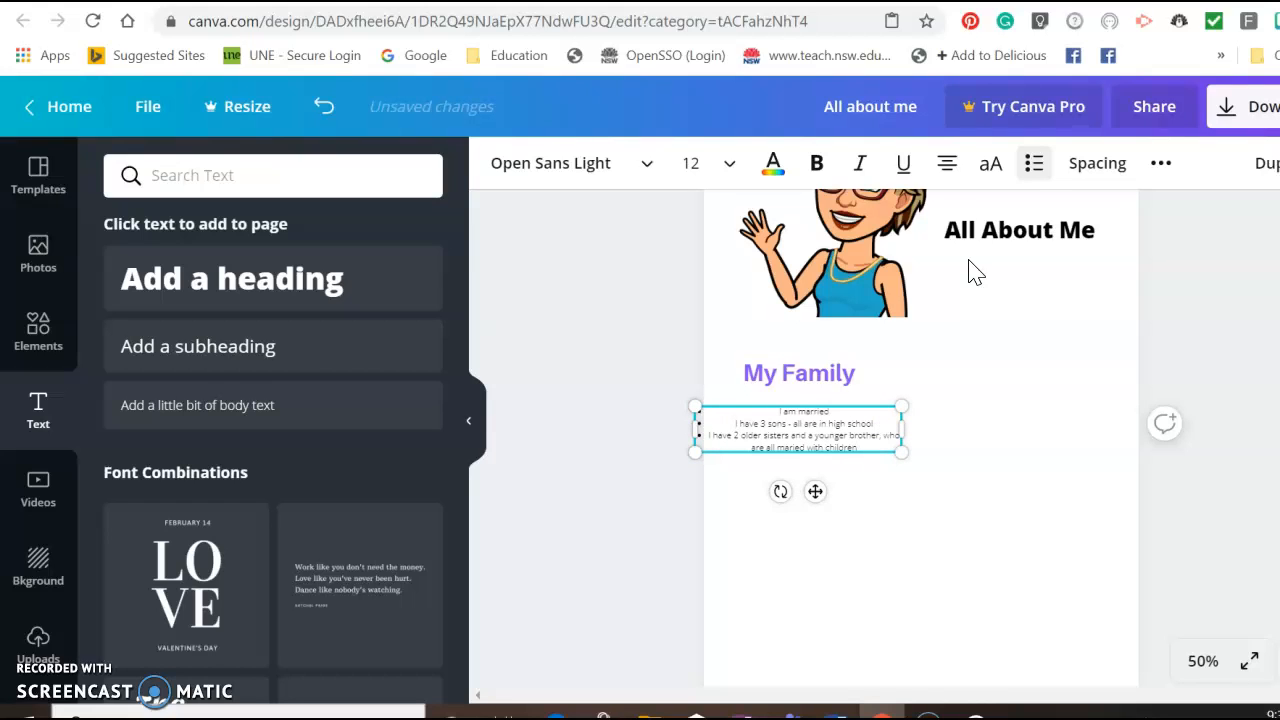
key(Return)
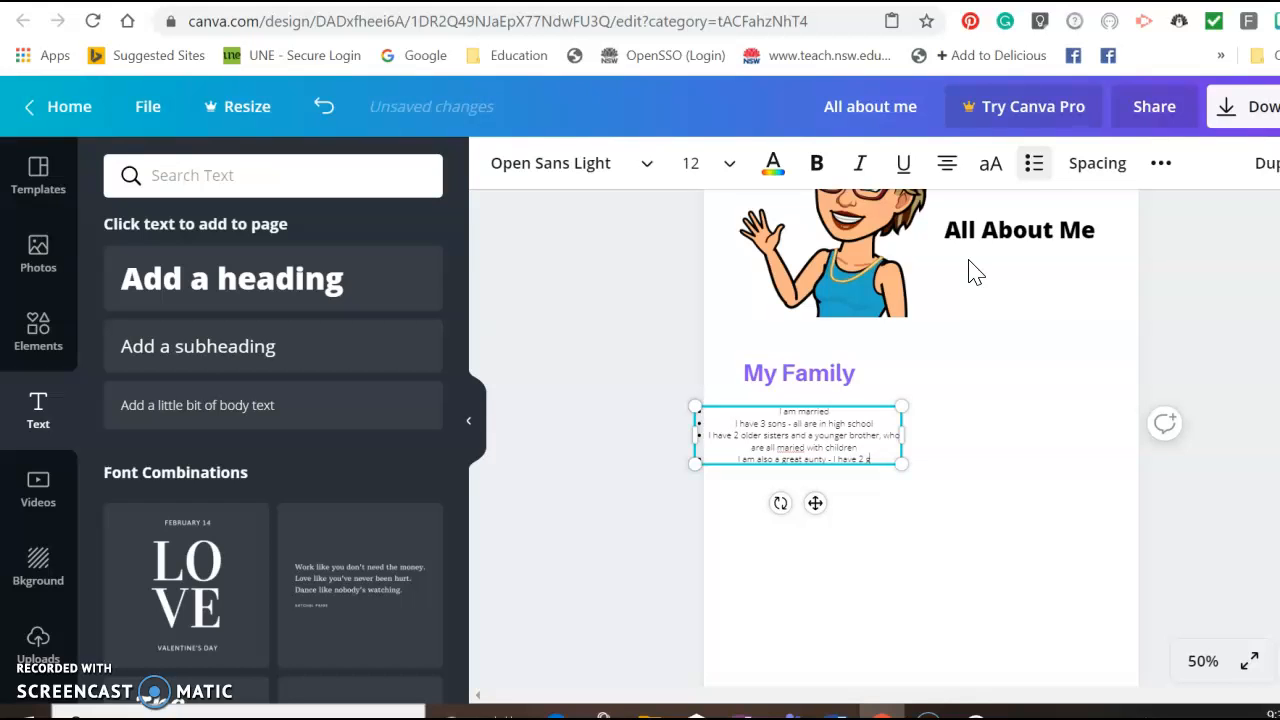
key(BackSpace)
key(BackSpace)
key(BackSpace)
key(BackSpace)
key(BackSpace)
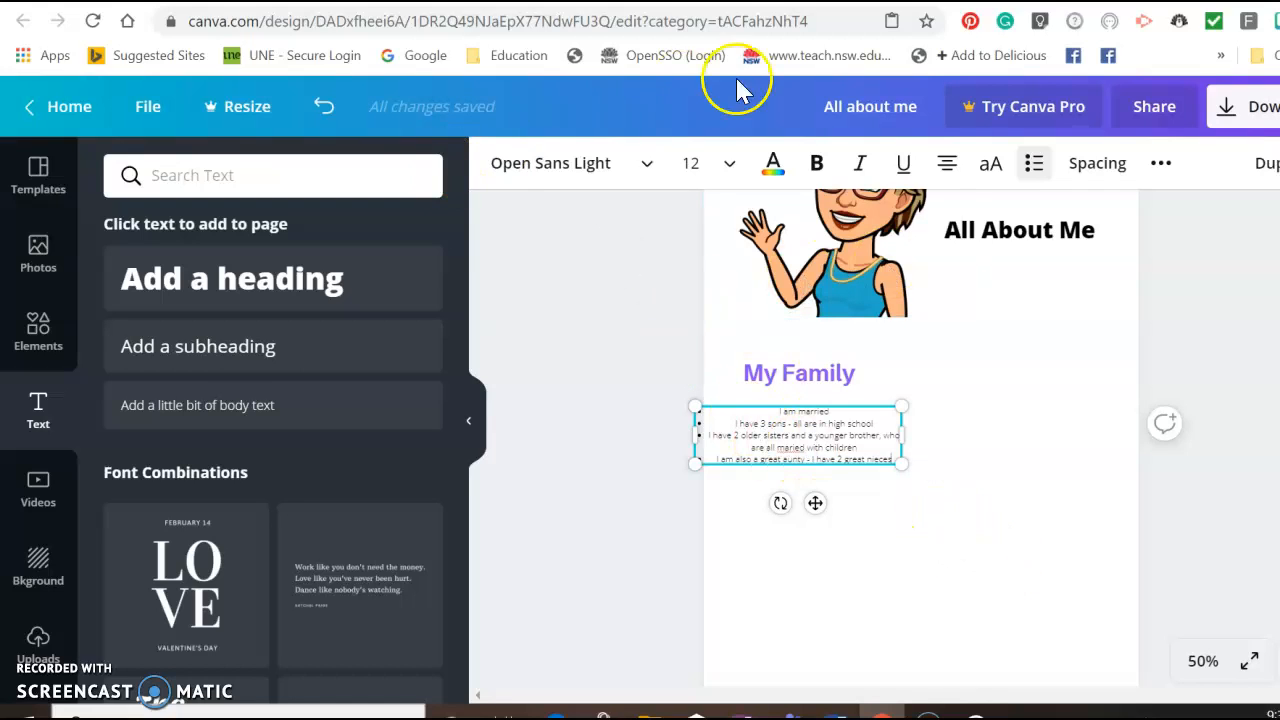
Try font size 16 and left alignment on the last bullet of the family list.
click(730, 165)
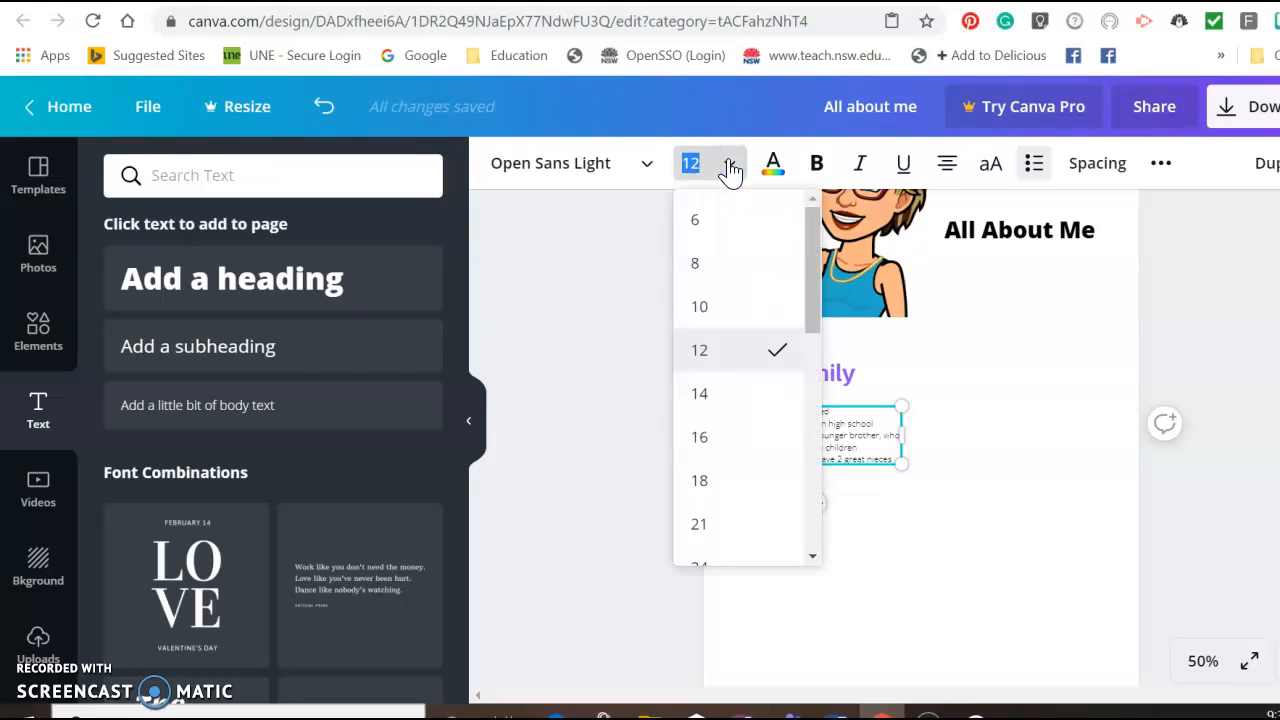
click(712, 435)
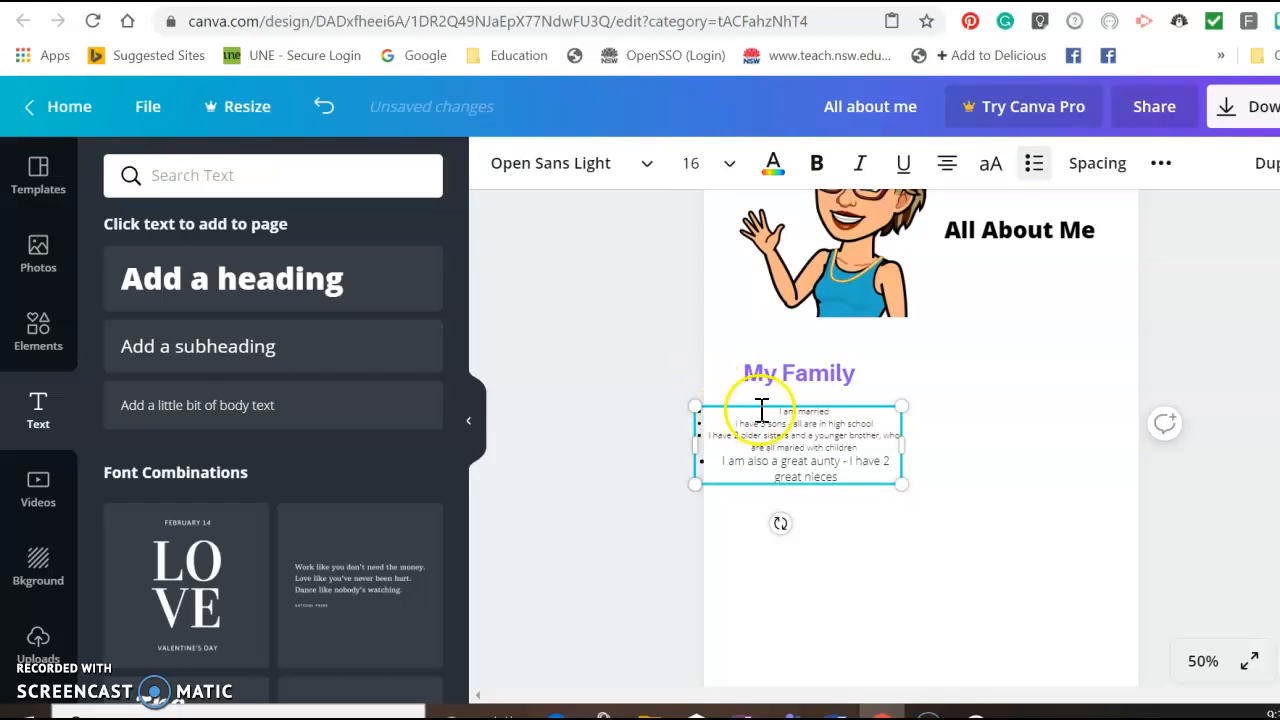
click(950, 176)
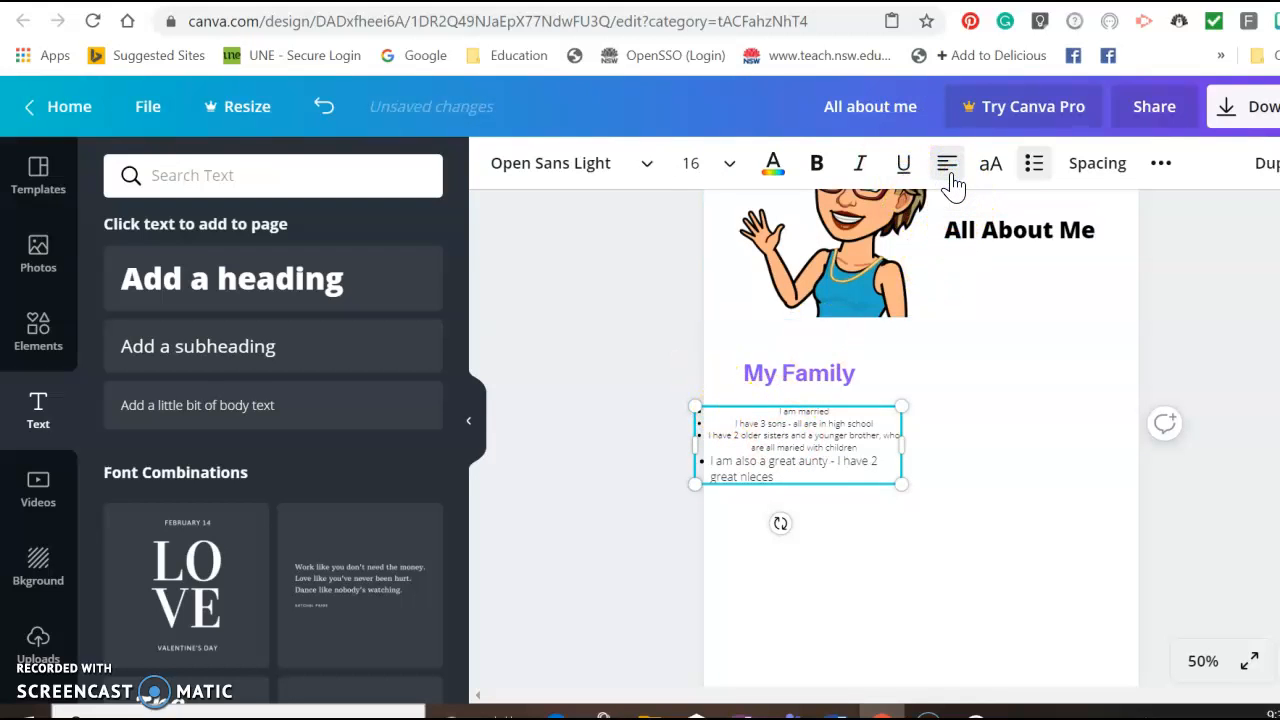
Select all the bullets in the family list and set their font size to 14.
click(781, 474)
drag(781, 474, 779, 412)
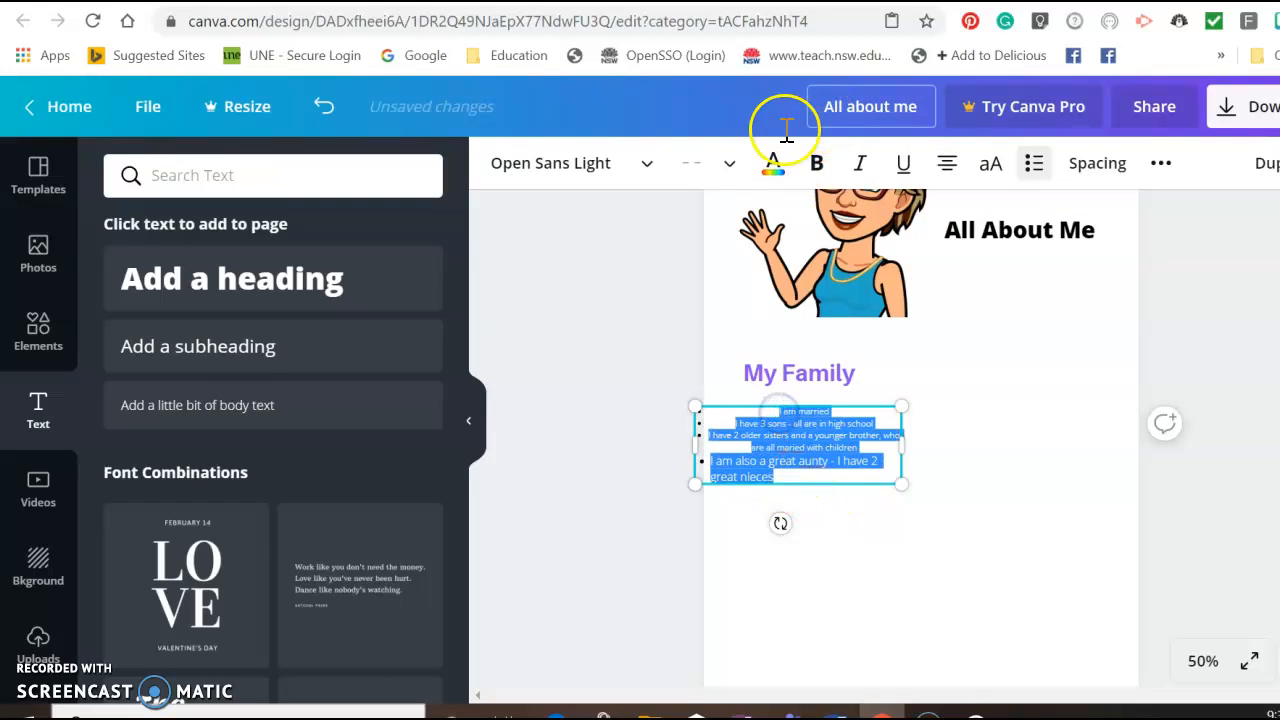
click(730, 163)
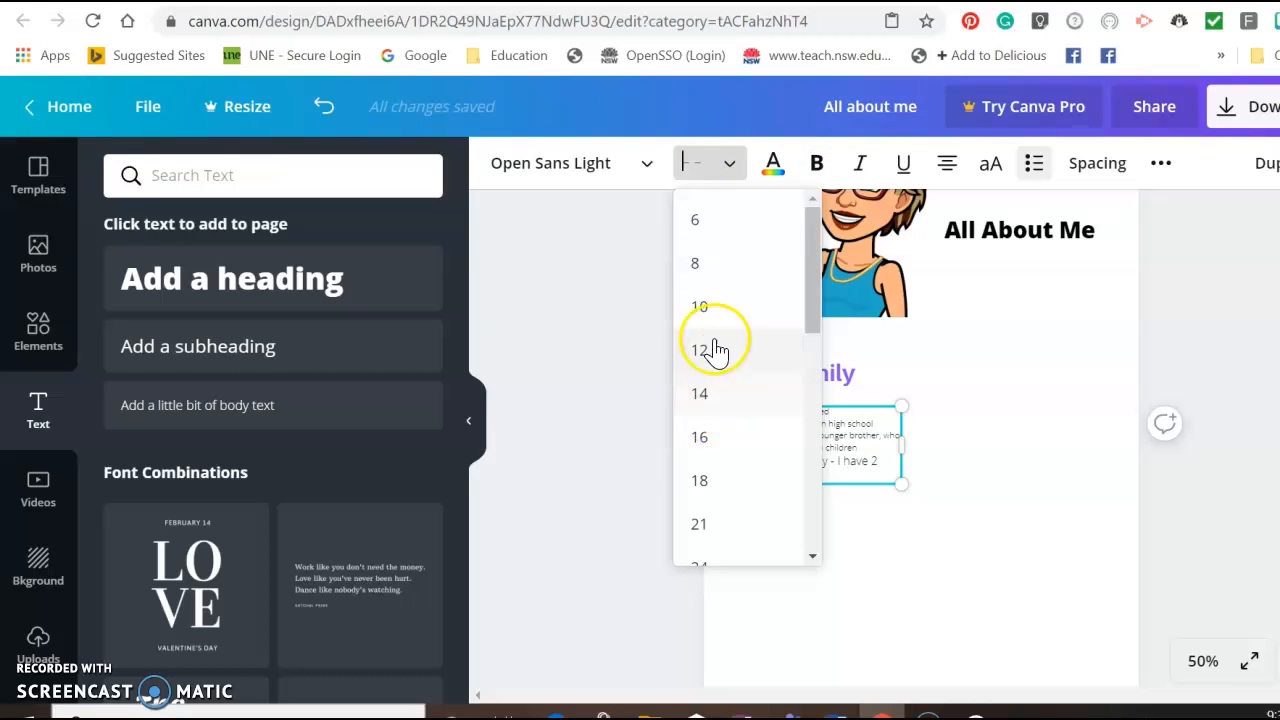
click(711, 402)
Select every line of the family bullet list and left-align the text.
click(888, 474)
drag(901, 470, 762, 408)
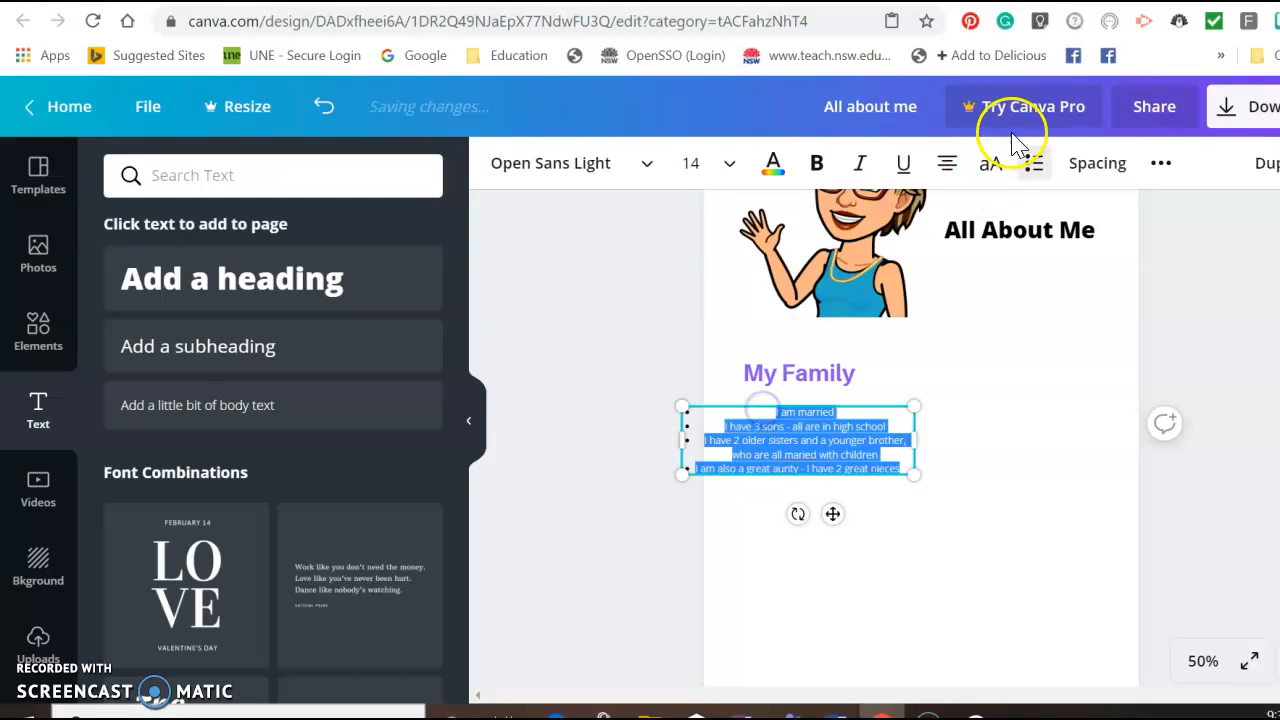
click(948, 164)
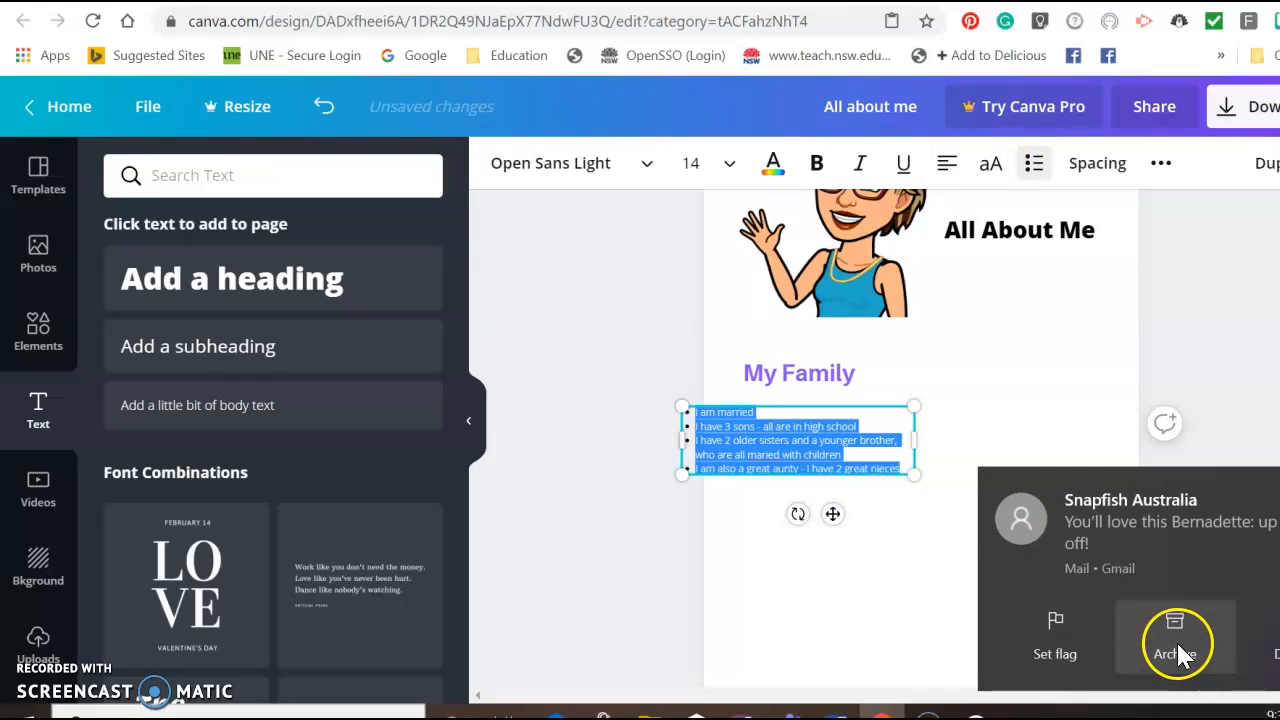
Archive the e-mail in the pop-up notification and move the bullet list so it lines up under "My Family".
click(1178, 652)
drag(800, 405, 857, 400)
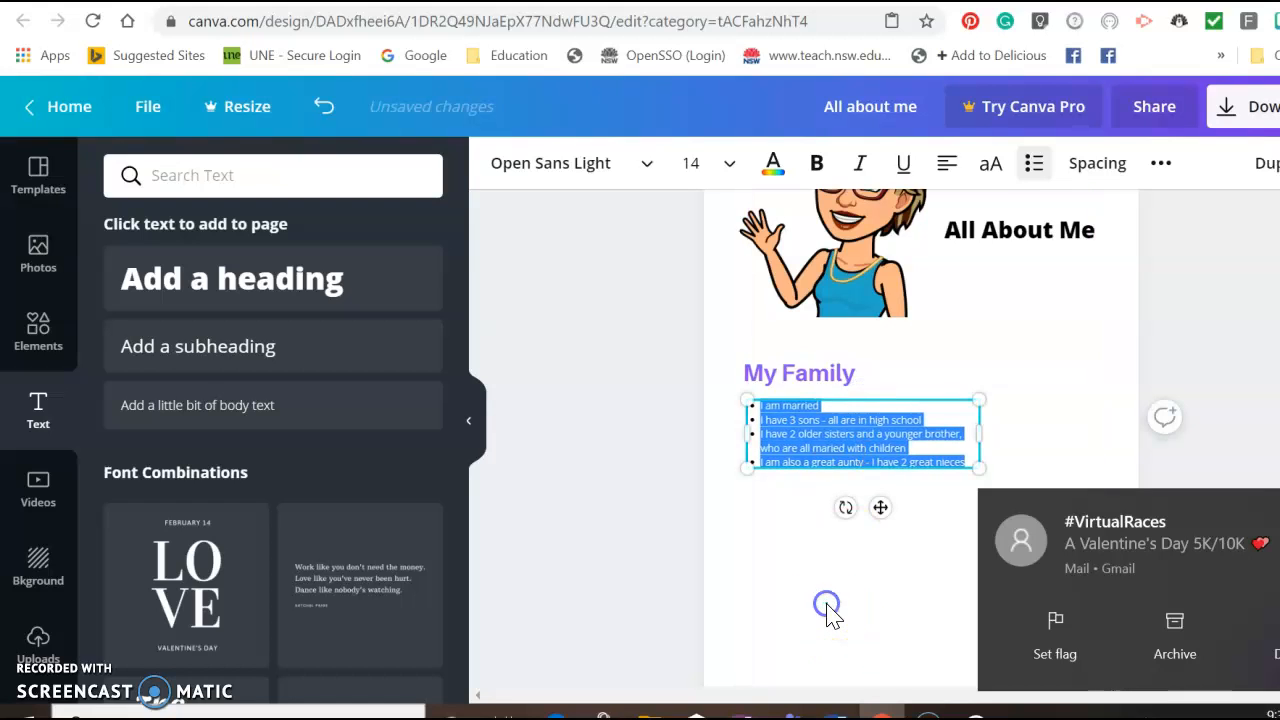
click(827, 608)
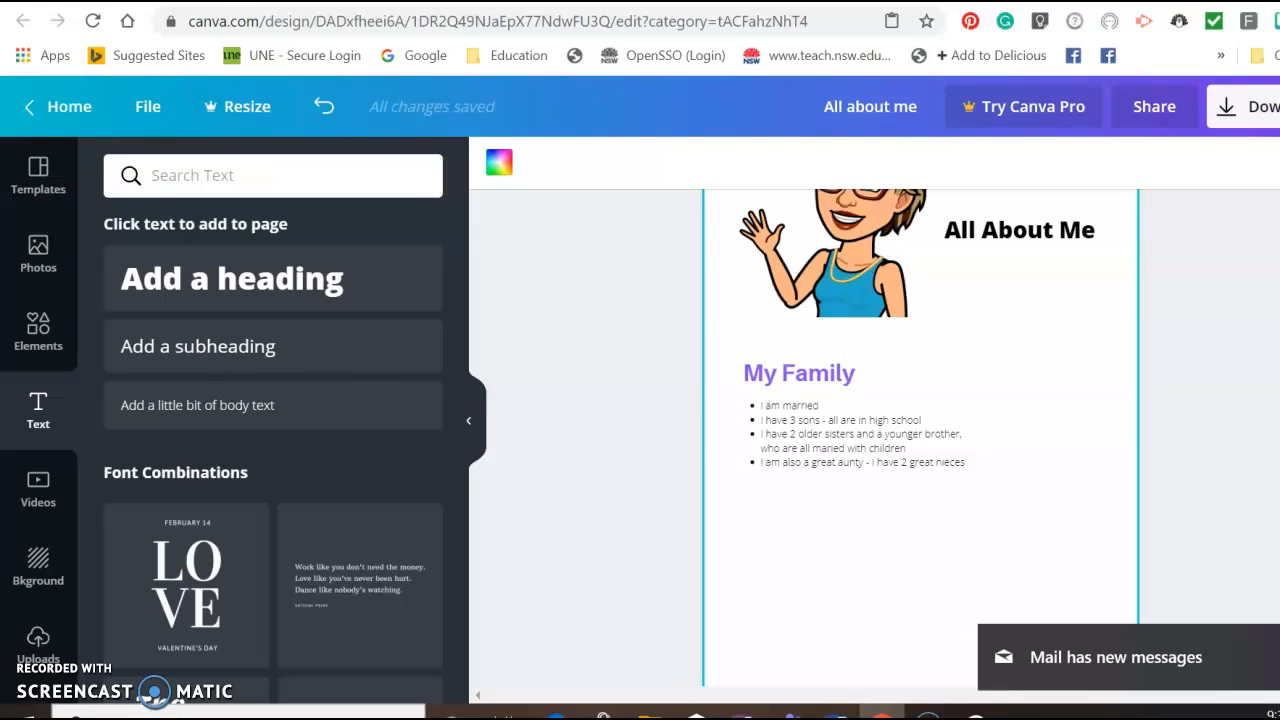
scroll(920, 437, down, 3)
scroll(750, 525, up, 3)
click(749, 523)
click(799, 495)
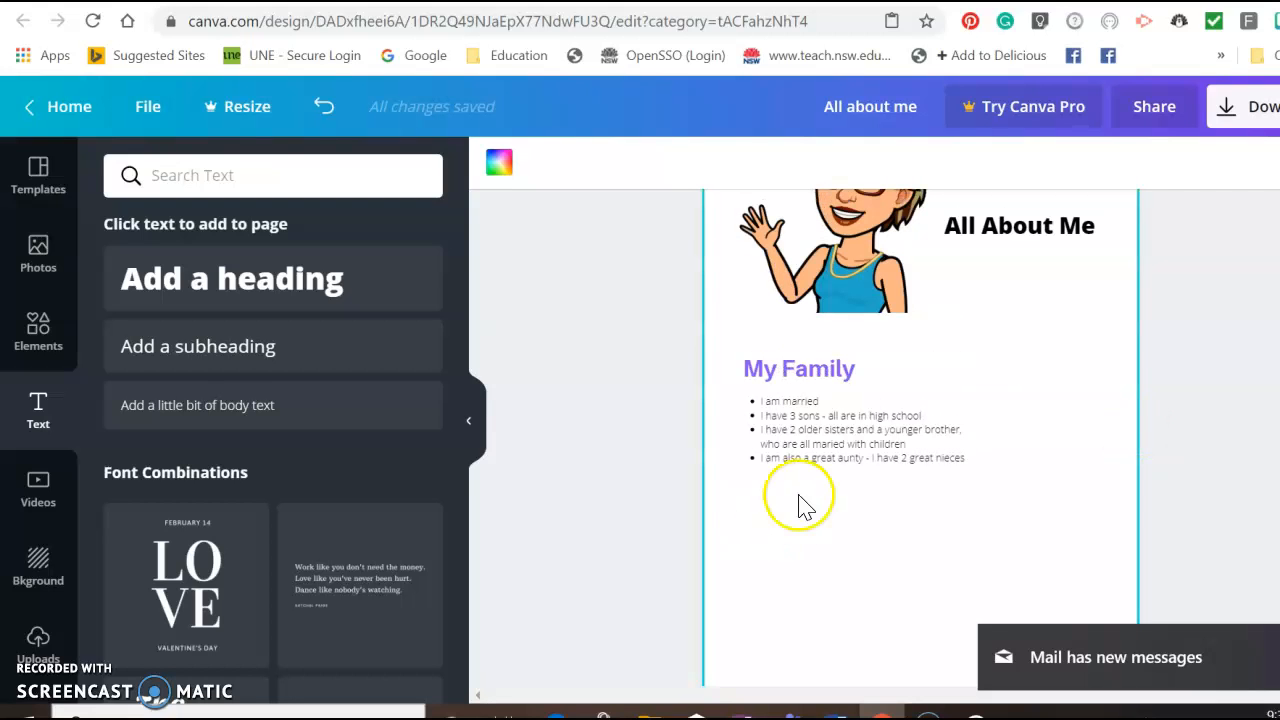
scroll(920, 437, up, 3)
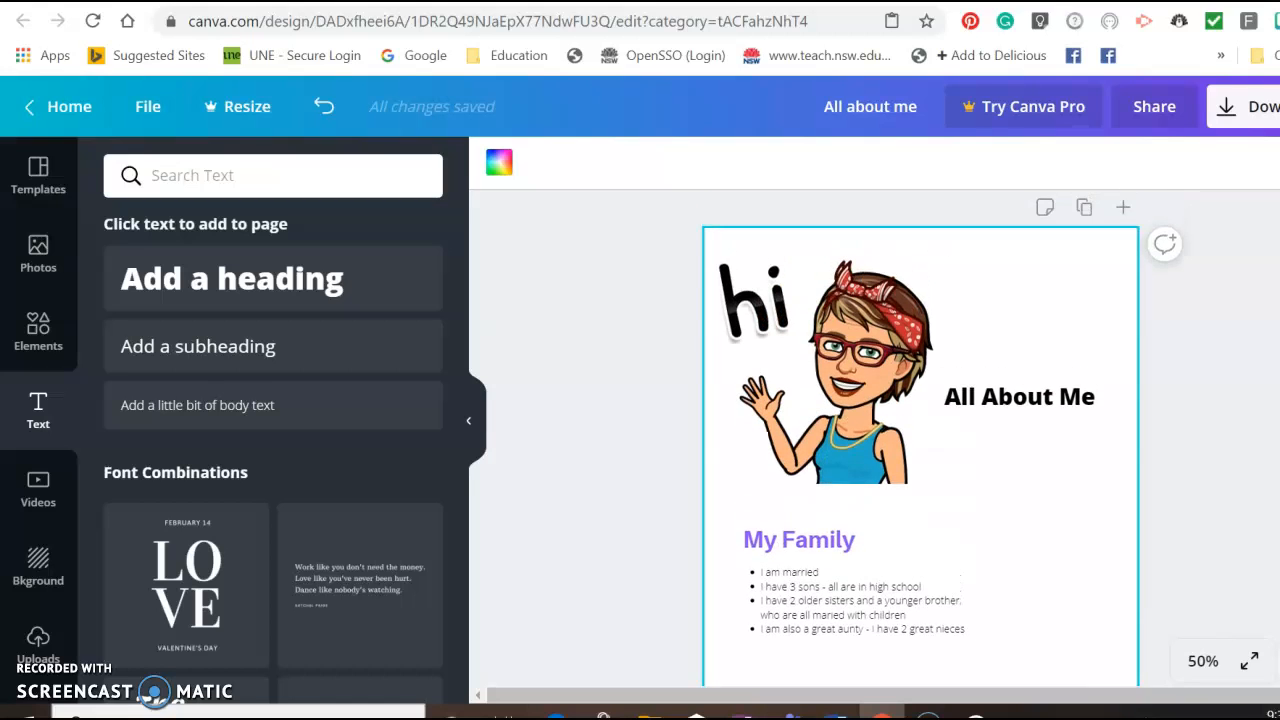
scroll(920, 437, down, 3)
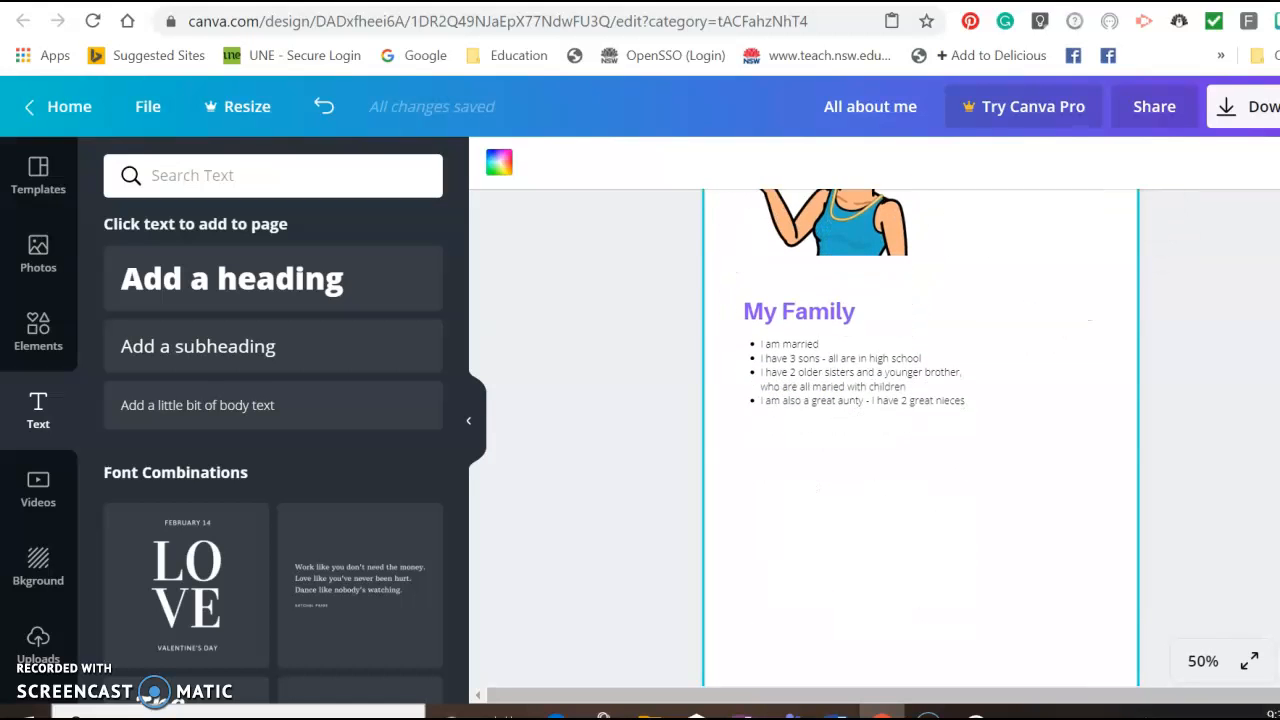
scroll(920, 437, up, 1)
Browse the design elements down to the frames and stickers.
click(34, 338)
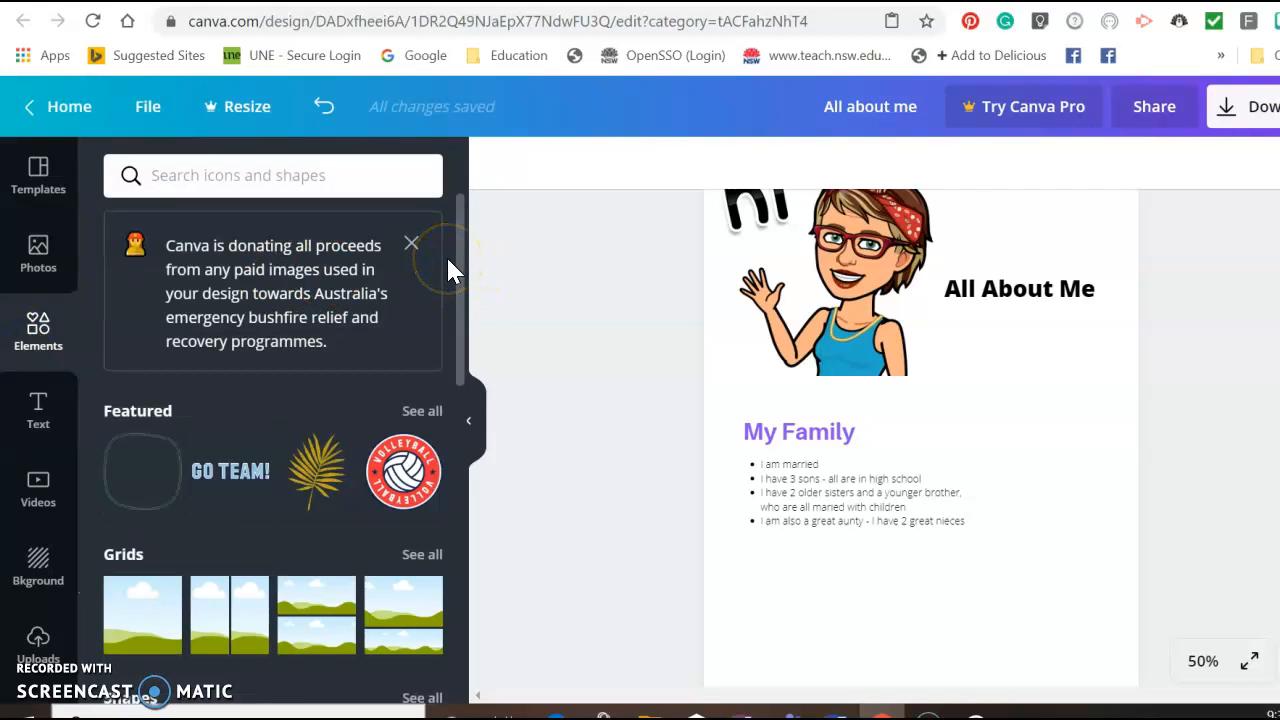
click(463, 347)
drag(467, 350, 478, 583)
Try out the pink ice cream cone sticker on the page and delete it.
click(133, 413)
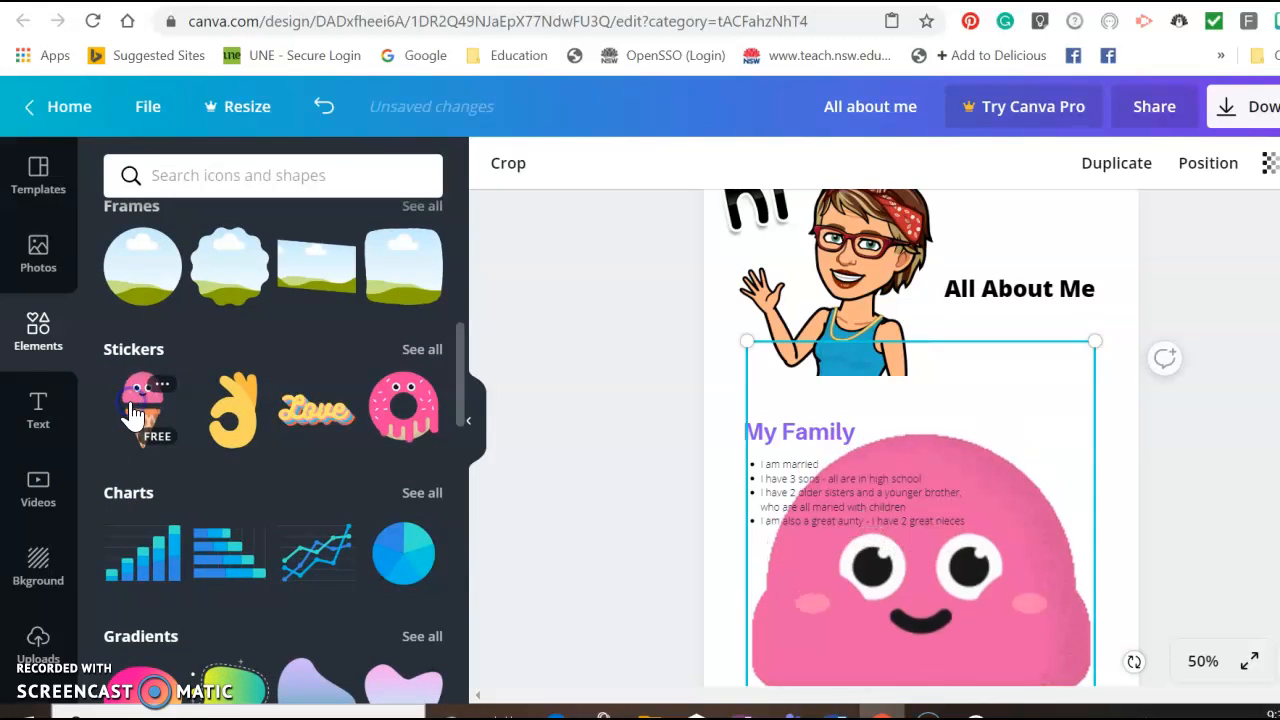
click(1251, 409)
scroll(1251, 409, down, 3)
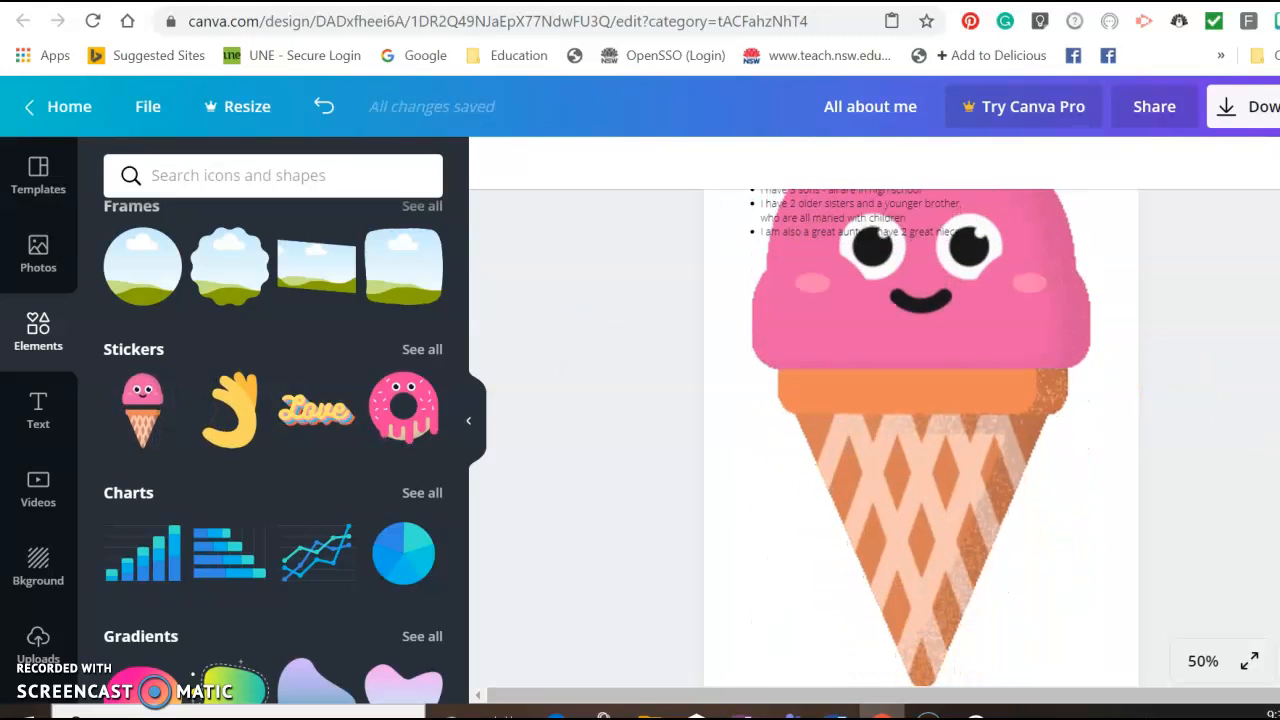
scroll(920, 438, up, 2)
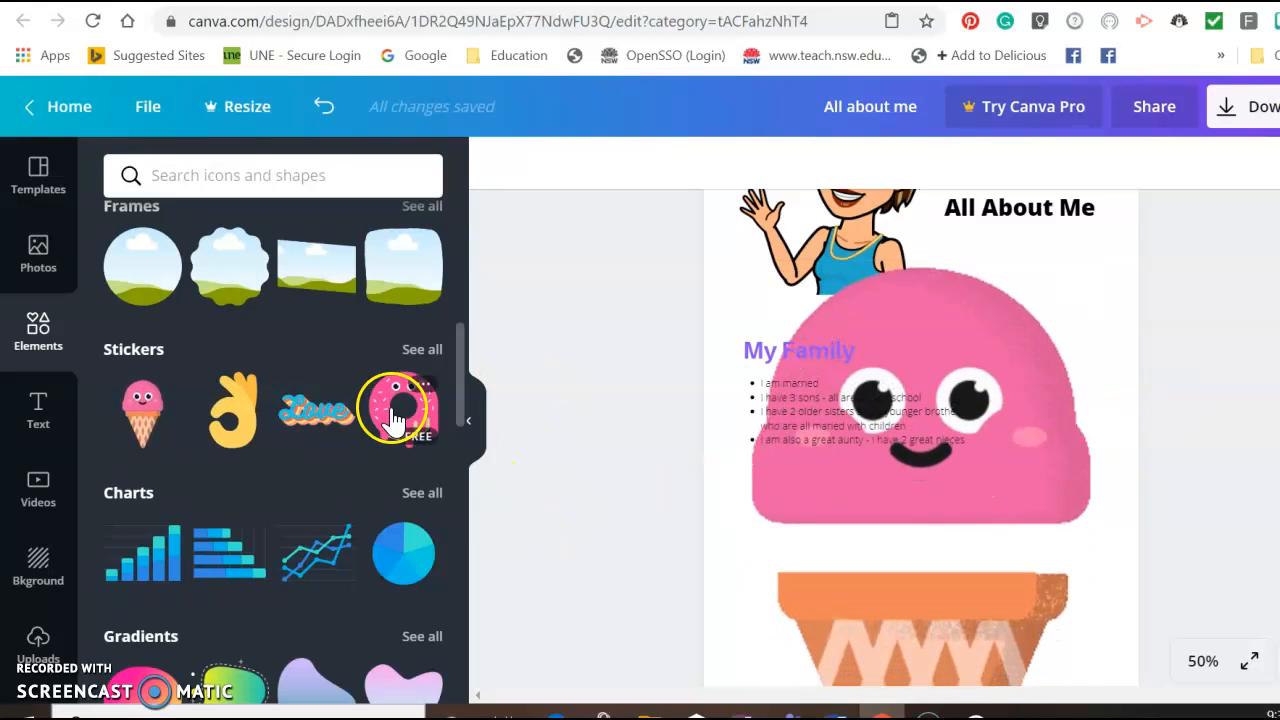
click(960, 503)
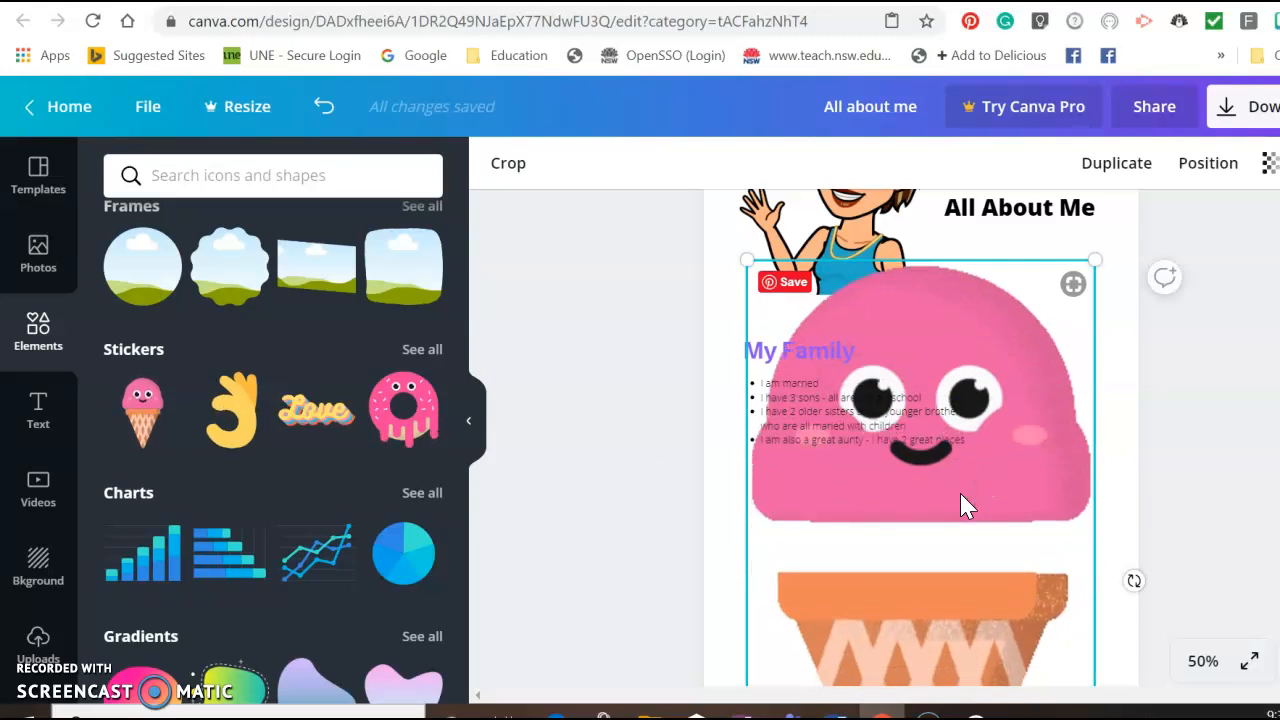
key(Delete)
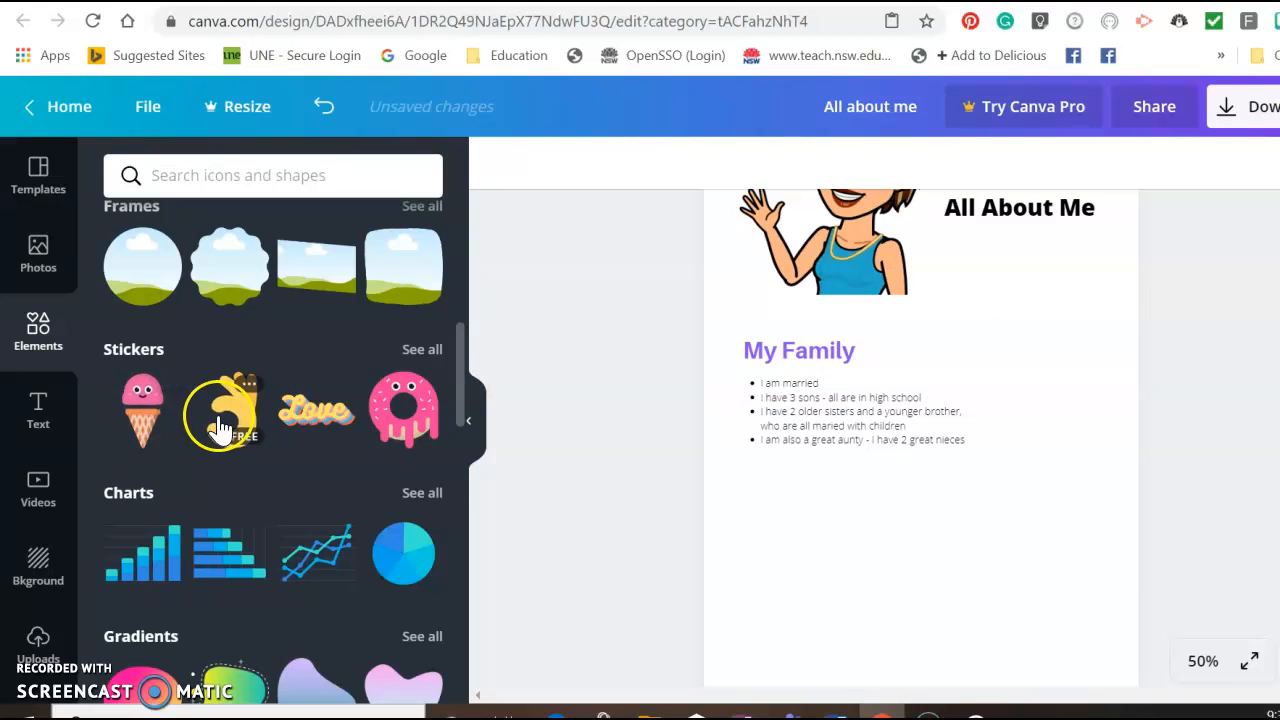
Add the scalloped circular picture frame and shrink it so it sits below the family bullet list.
click(226, 272)
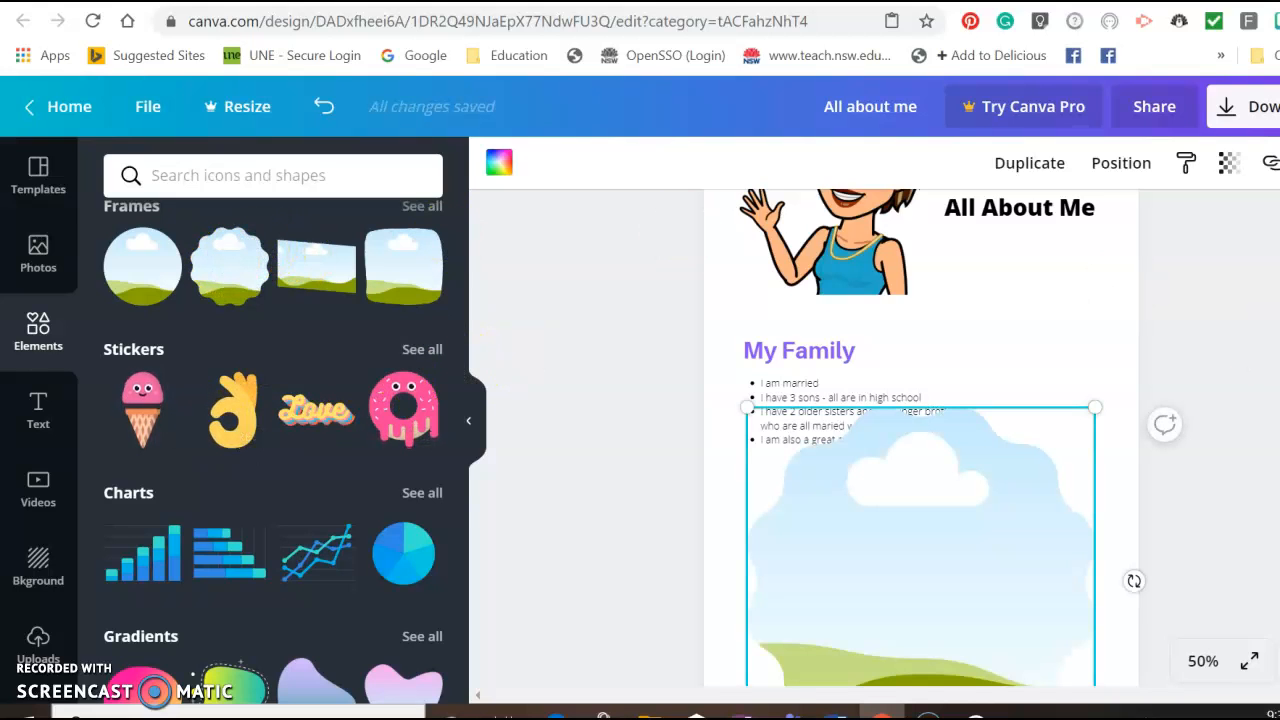
drag(1112, 325, 1021, 512)
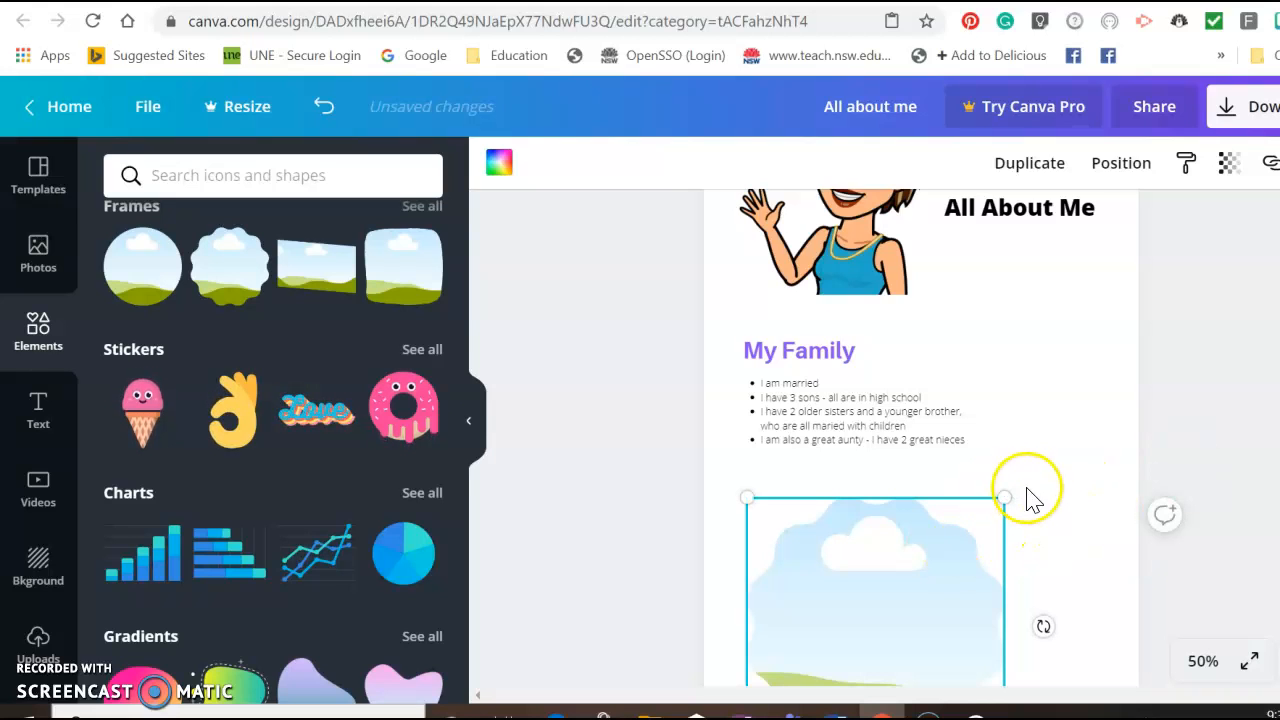
Delete the scalloped picture frame, and try out the coffee cup icon on the page before removing it as well.
key(Delete)
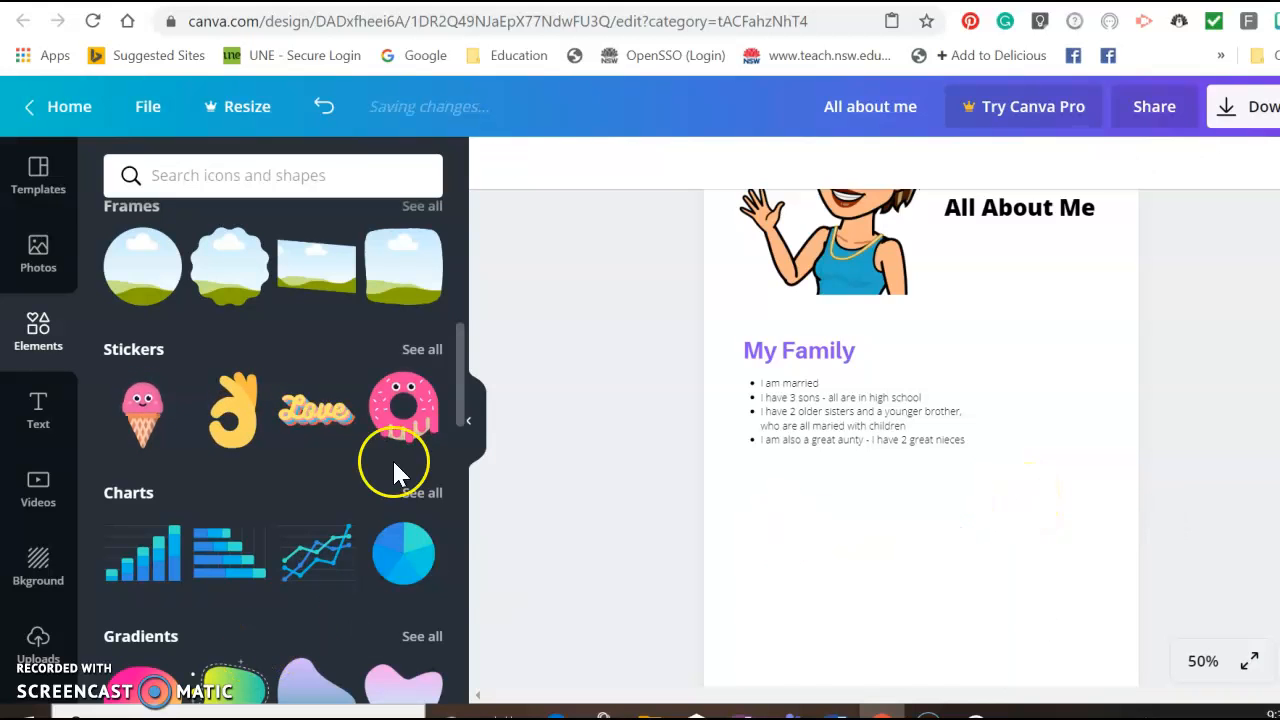
drag(463, 422, 449, 571)
click(414, 410)
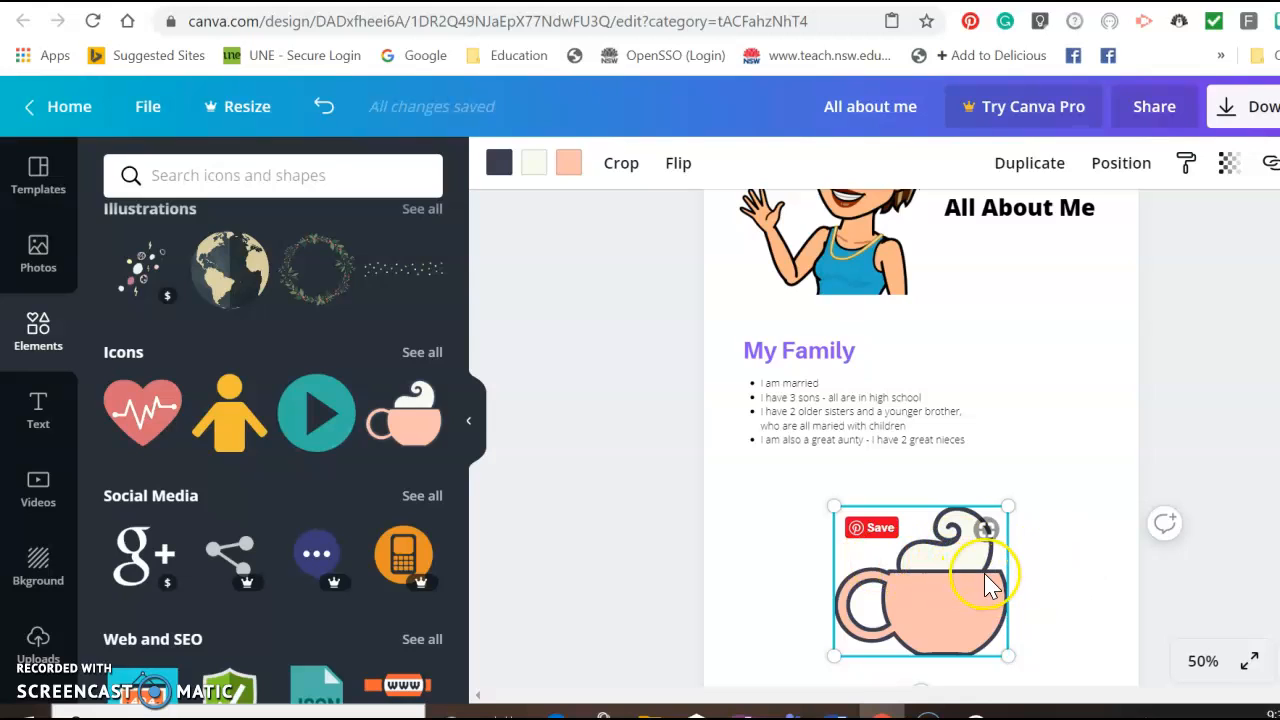
key(Delete)
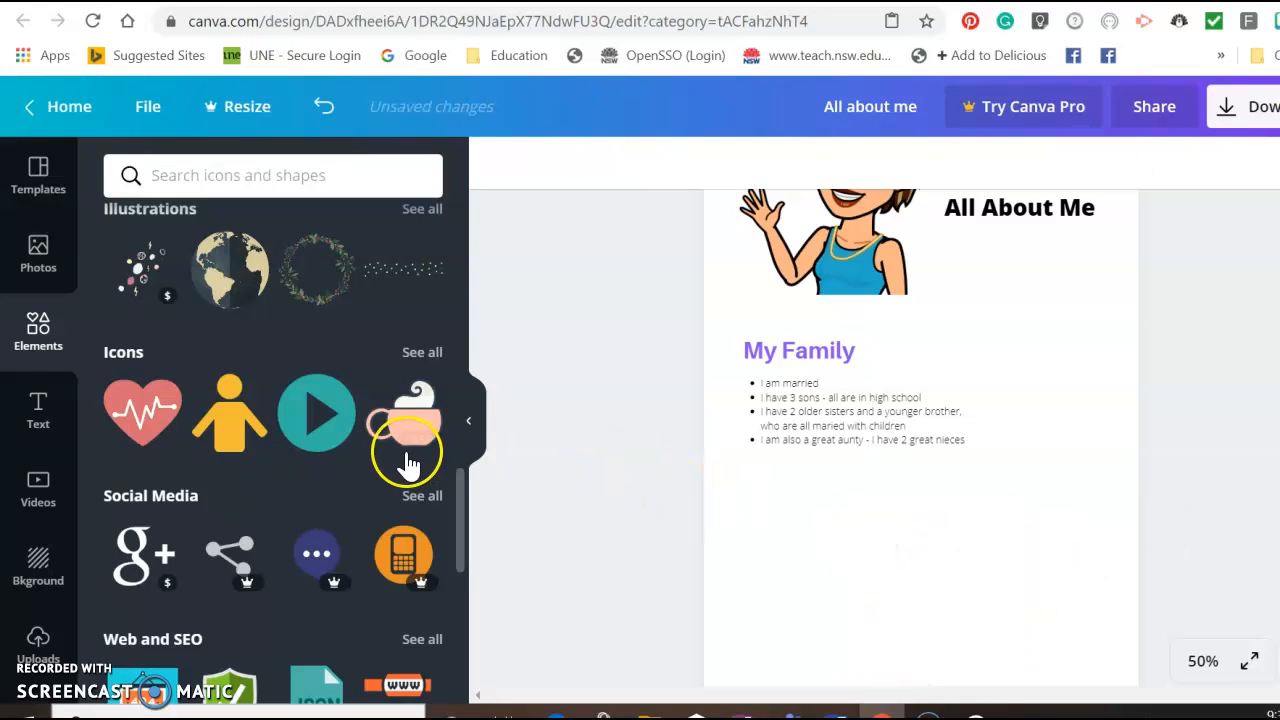
Try out the Travel and Hotels family illustration beside the "My Family" heading, look at the photos and backgrounds, and delete the illustration.
scroll(447, 597, down, 5)
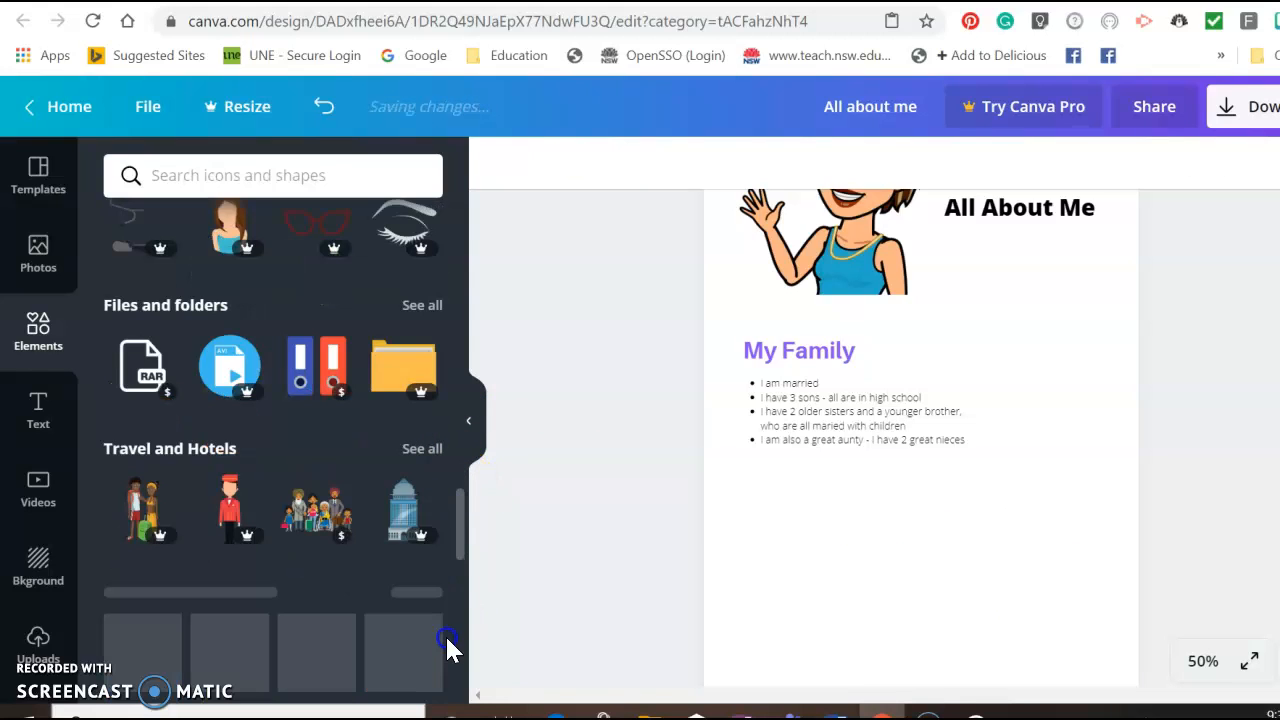
scroll(446, 649, down, 1)
scroll(447, 665, down, 1)
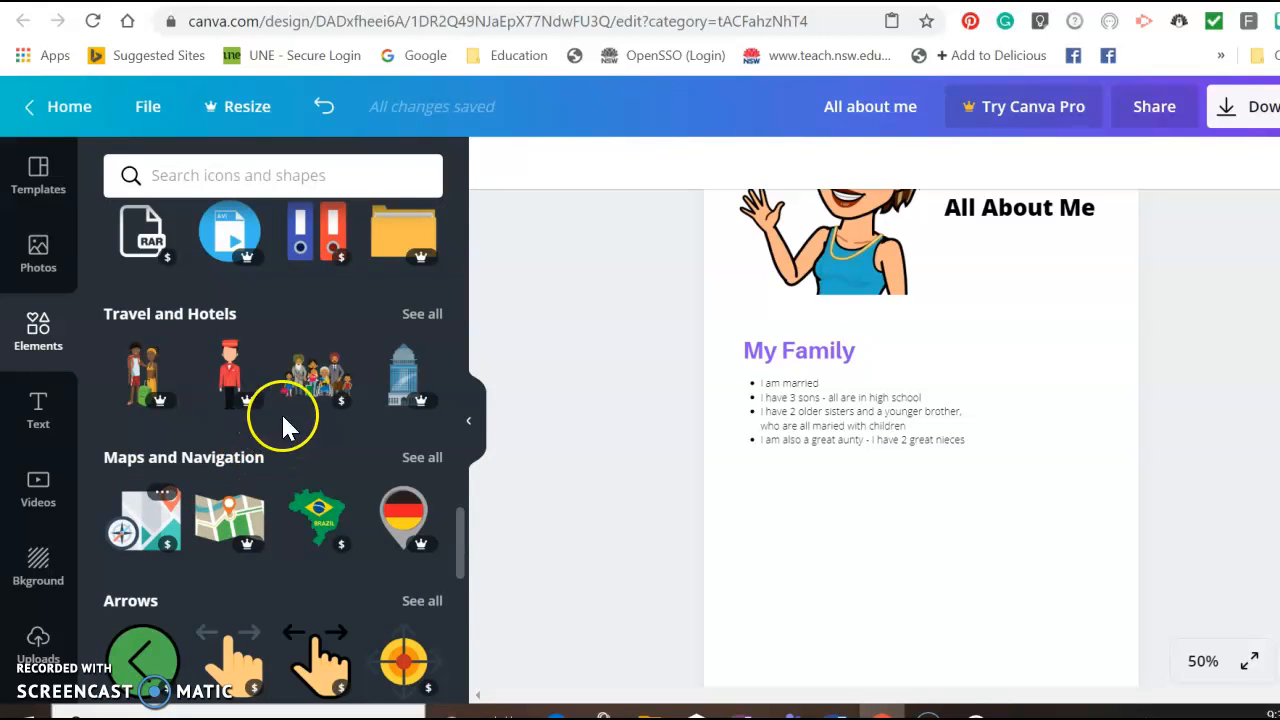
click(320, 395)
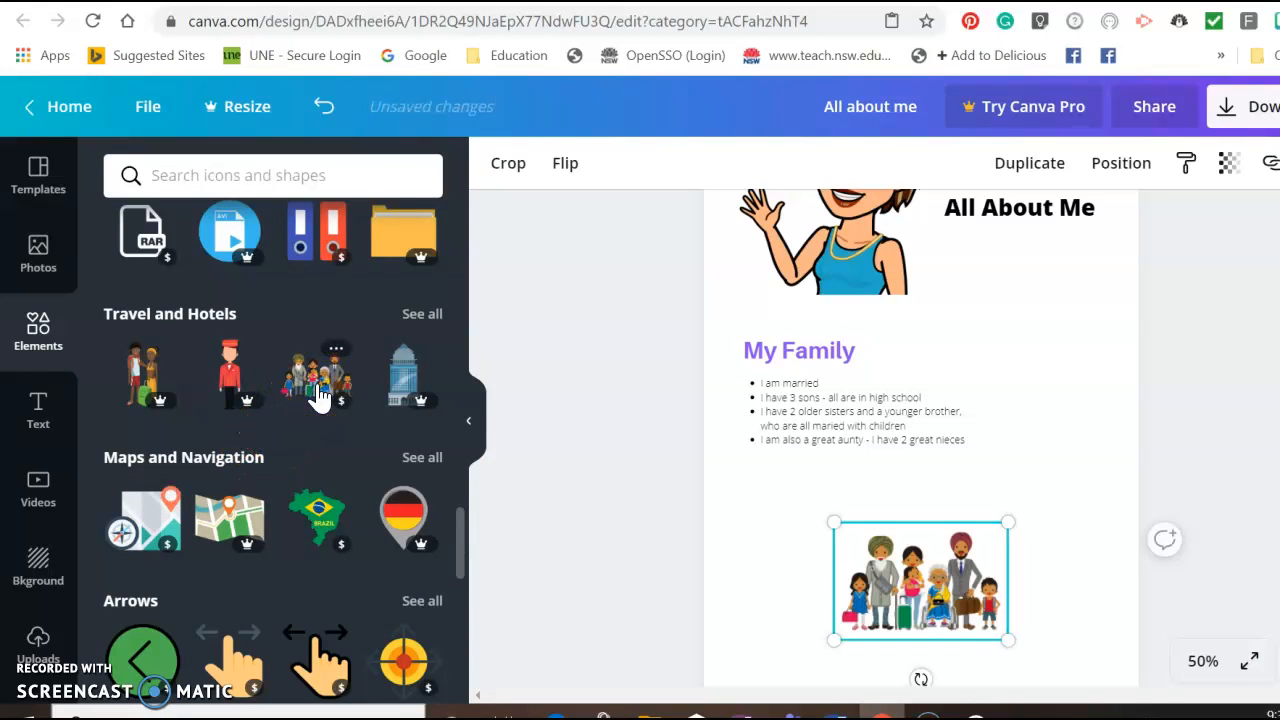
drag(1021, 482, 1082, 328)
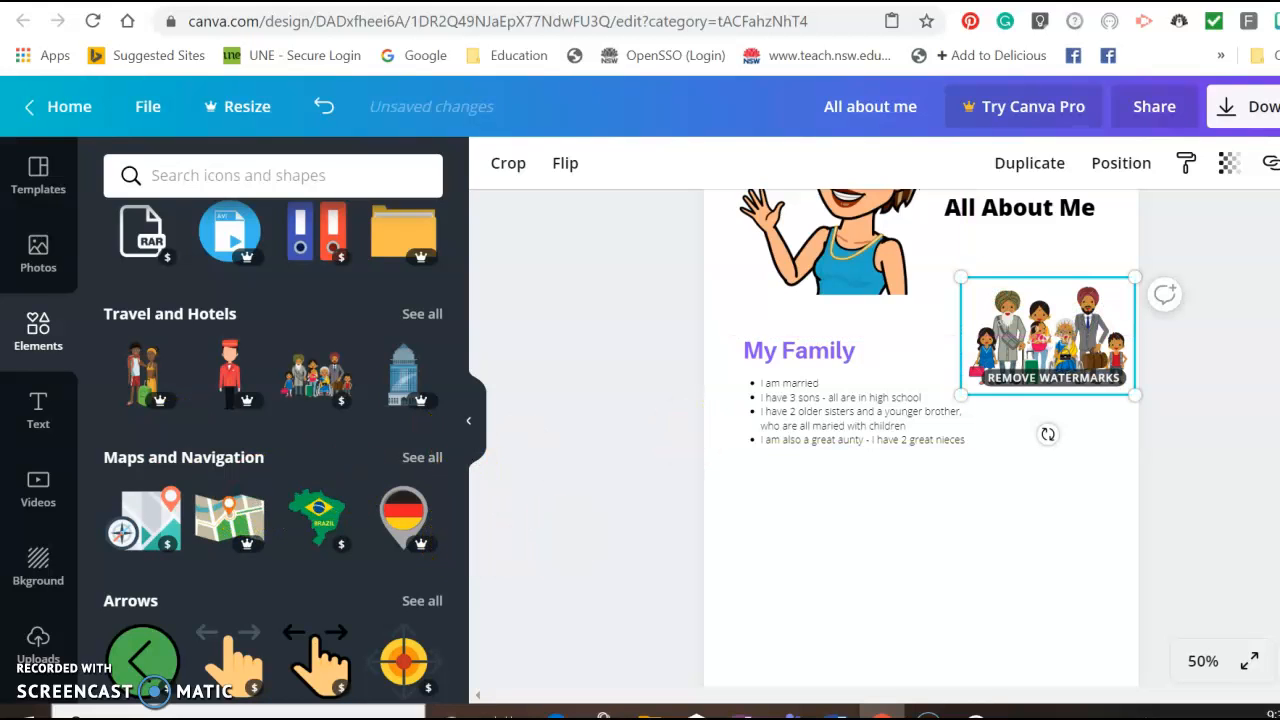
click(38, 272)
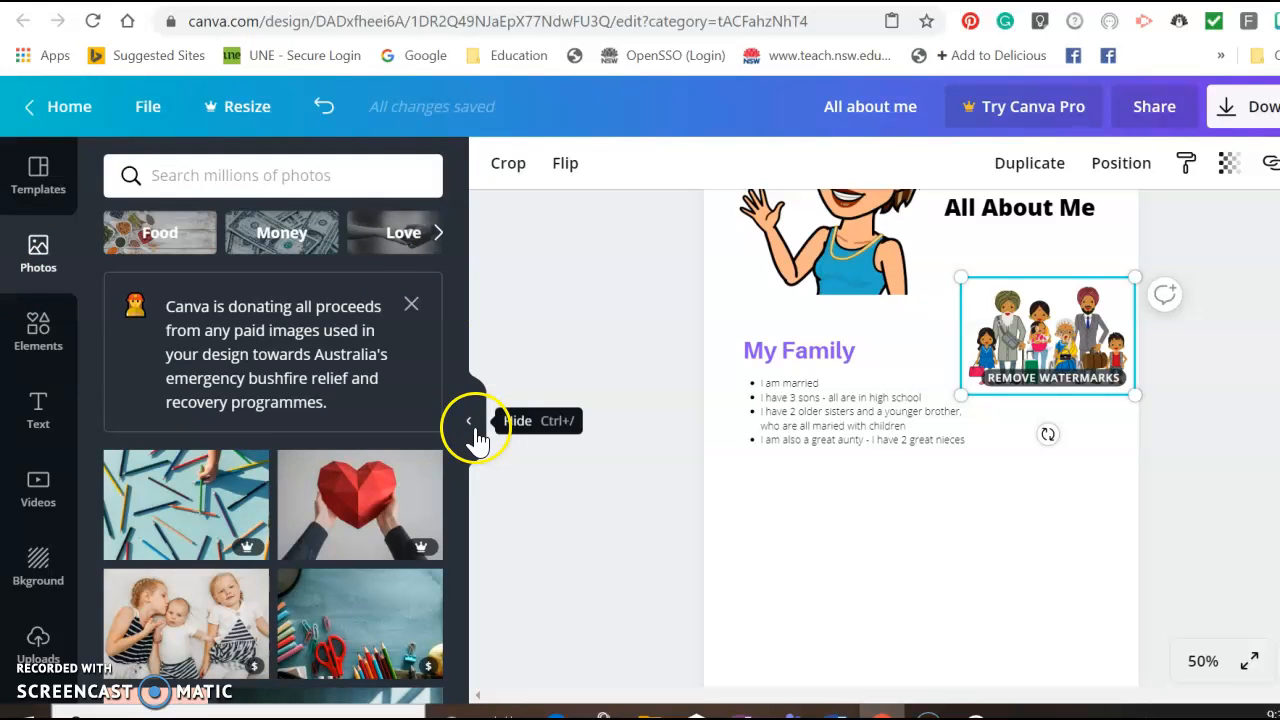
click(38, 578)
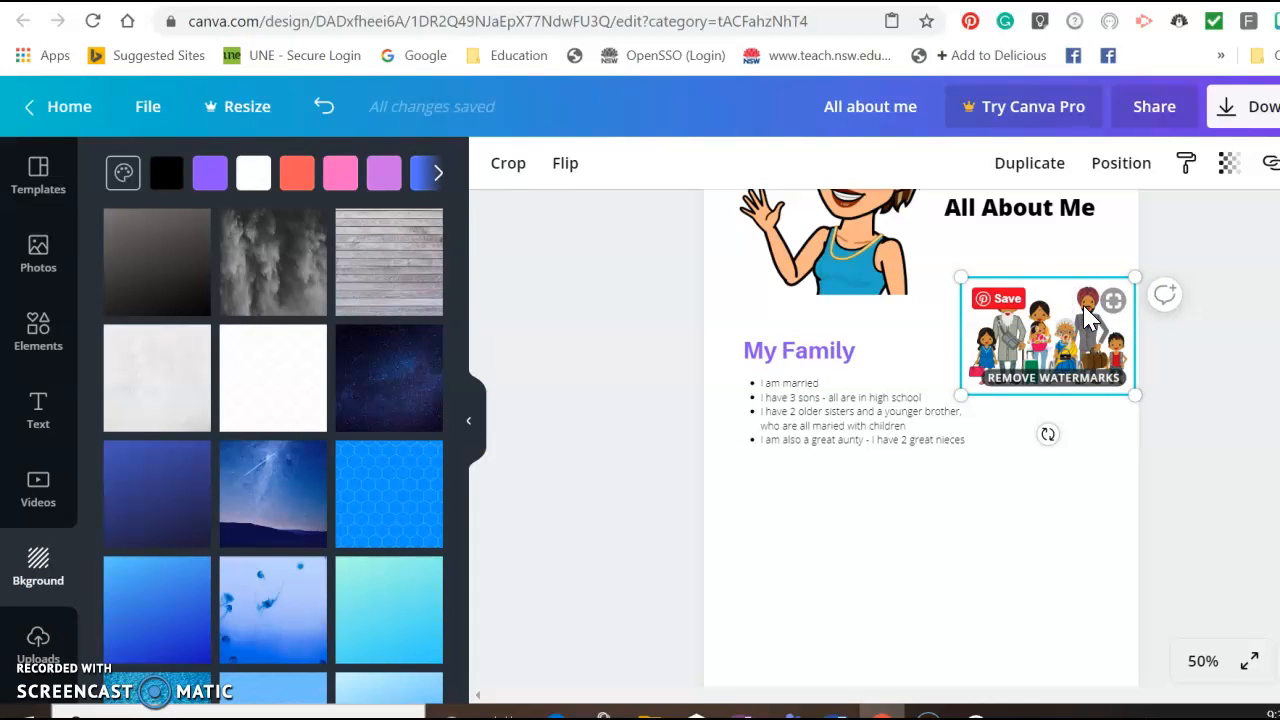
key(Delete)
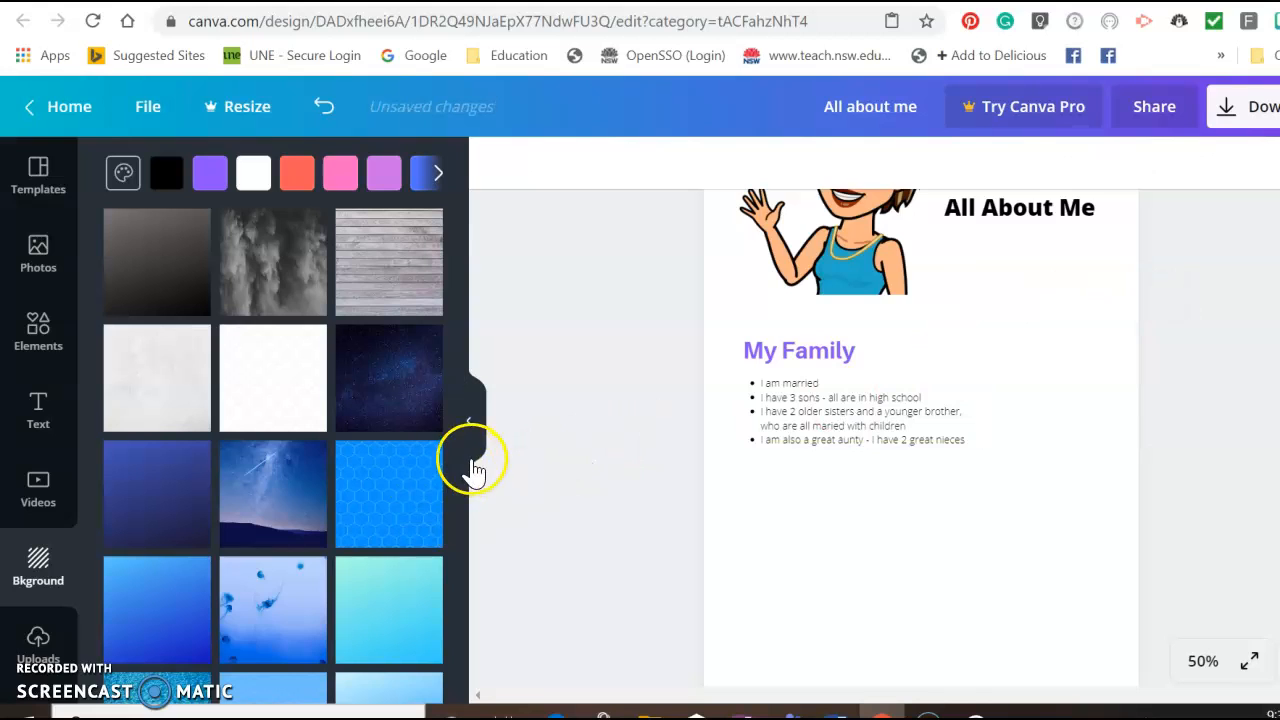
Try the light blue jellyfish photo as the page background and check how it looks behind the avatar and text.
click(260, 625)
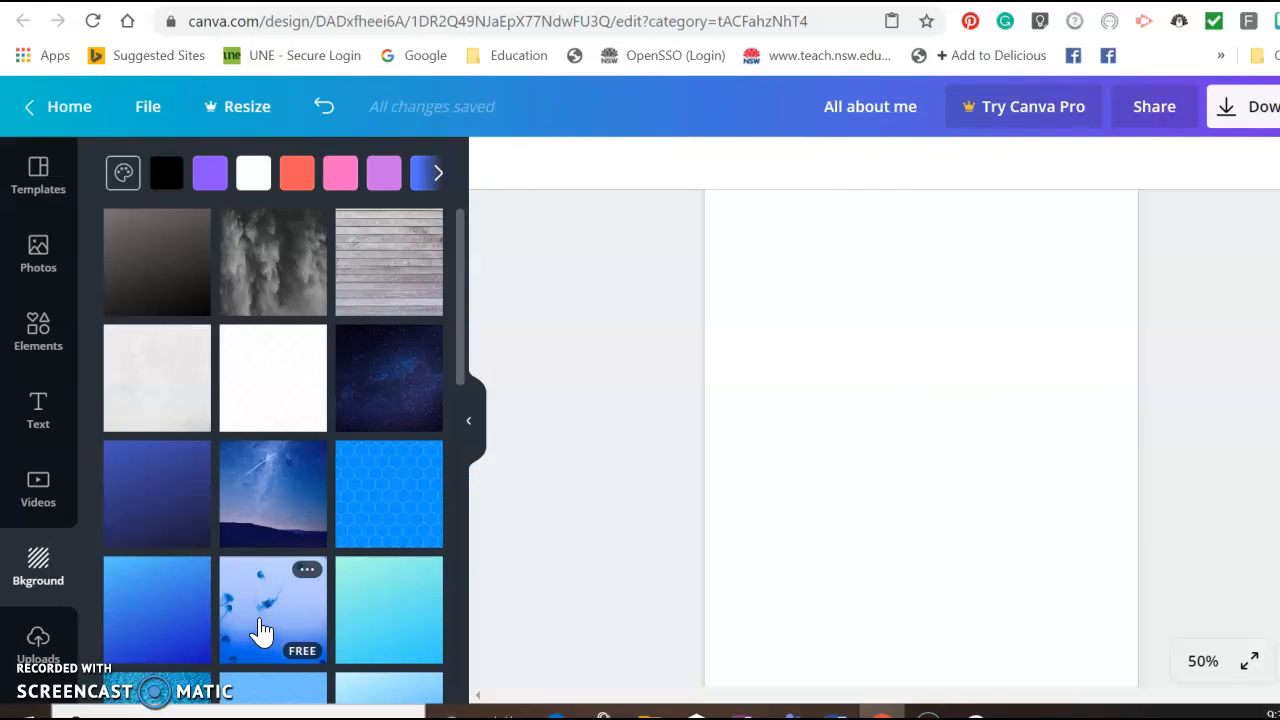
scroll(920, 437, up, 3)
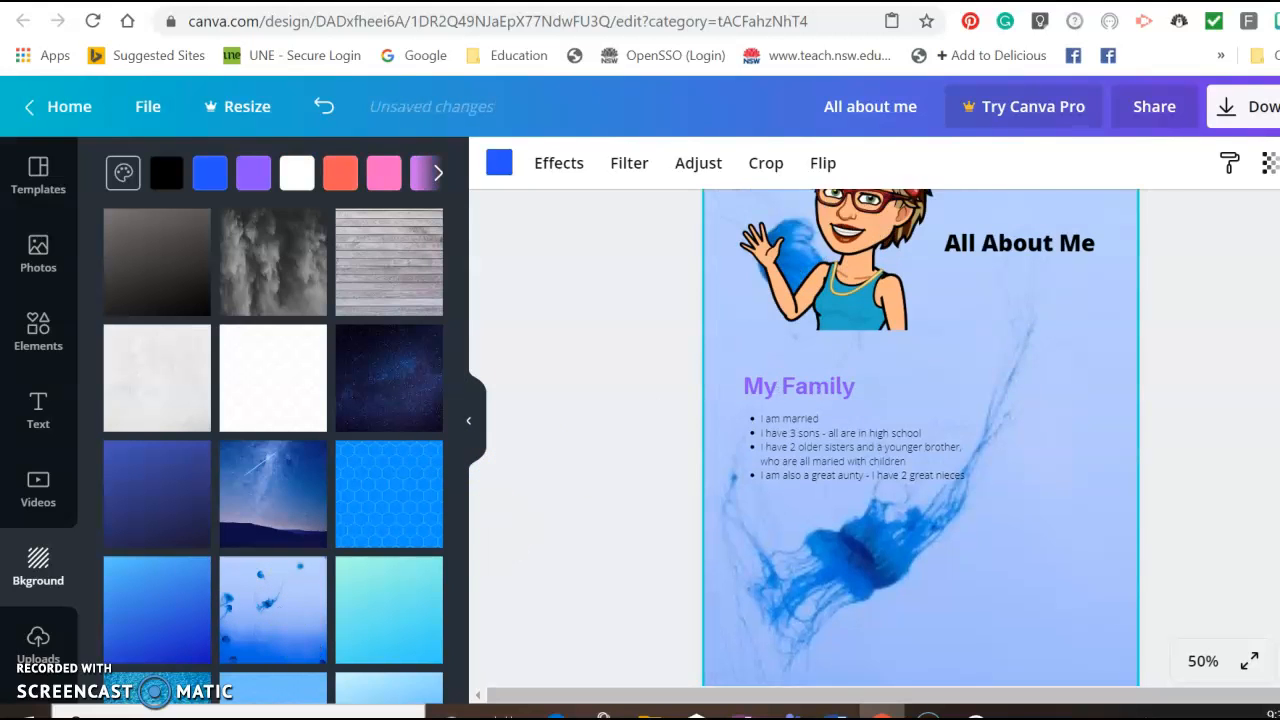
scroll(920, 437, down, 5)
scroll(920, 437, up, 4)
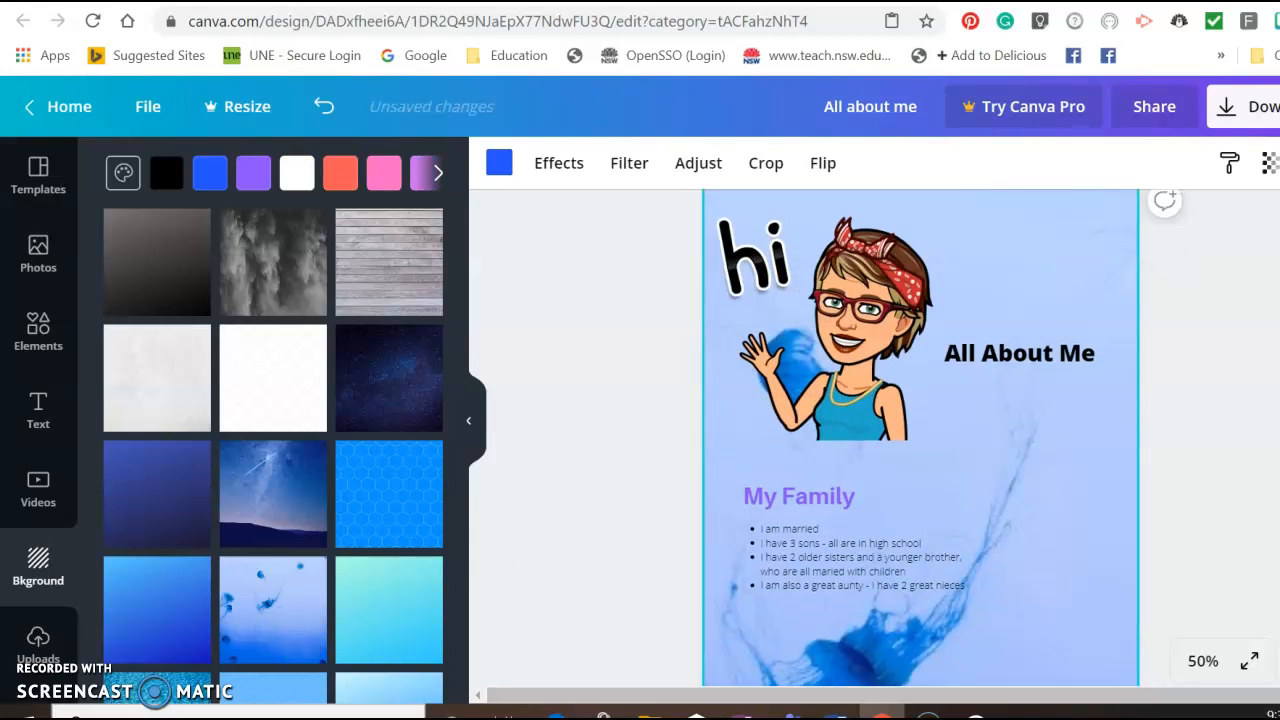
click(543, 451)
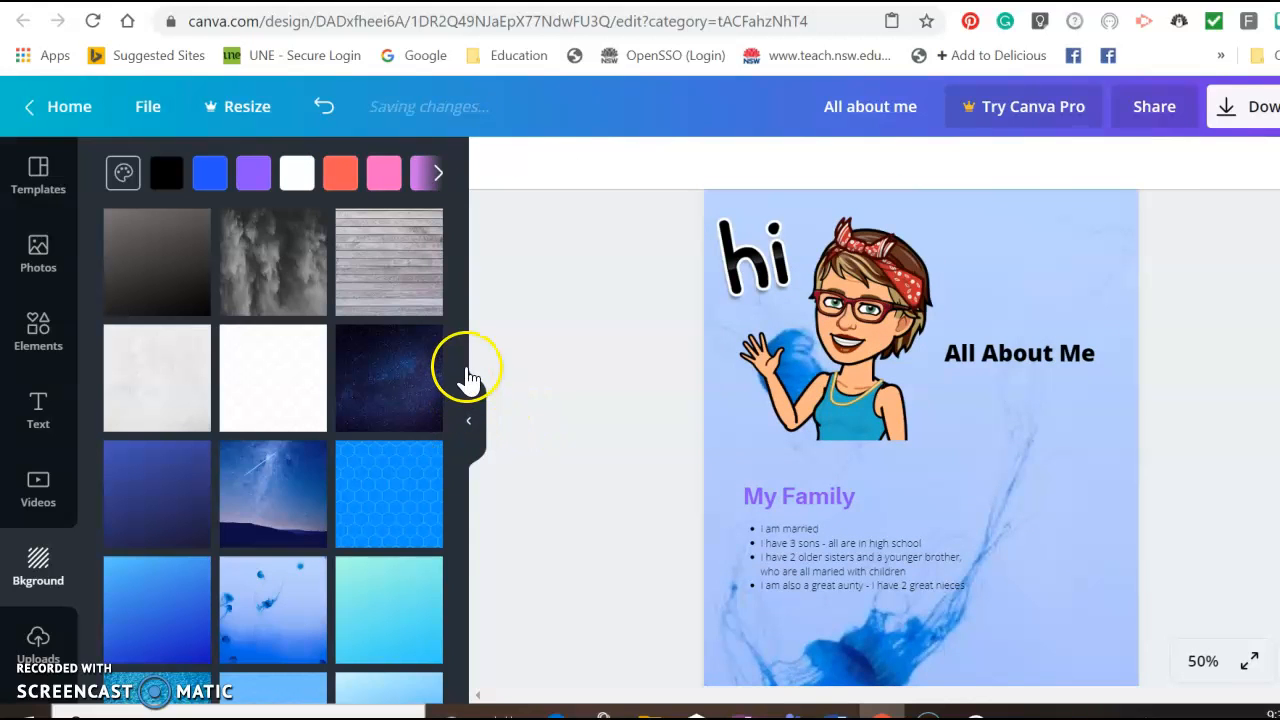
Try the rippling blue water background, and replace it with the pale blue misty mountains background.
drag(460, 375, 474, 514)
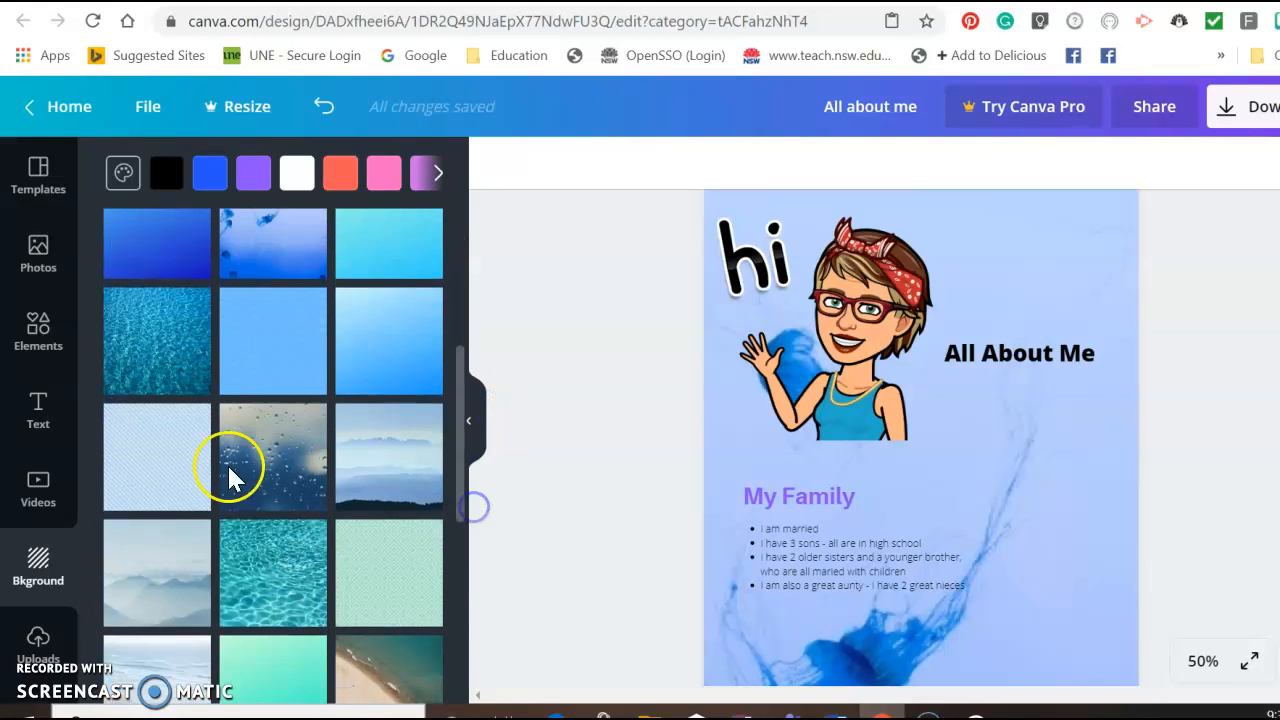
click(170, 320)
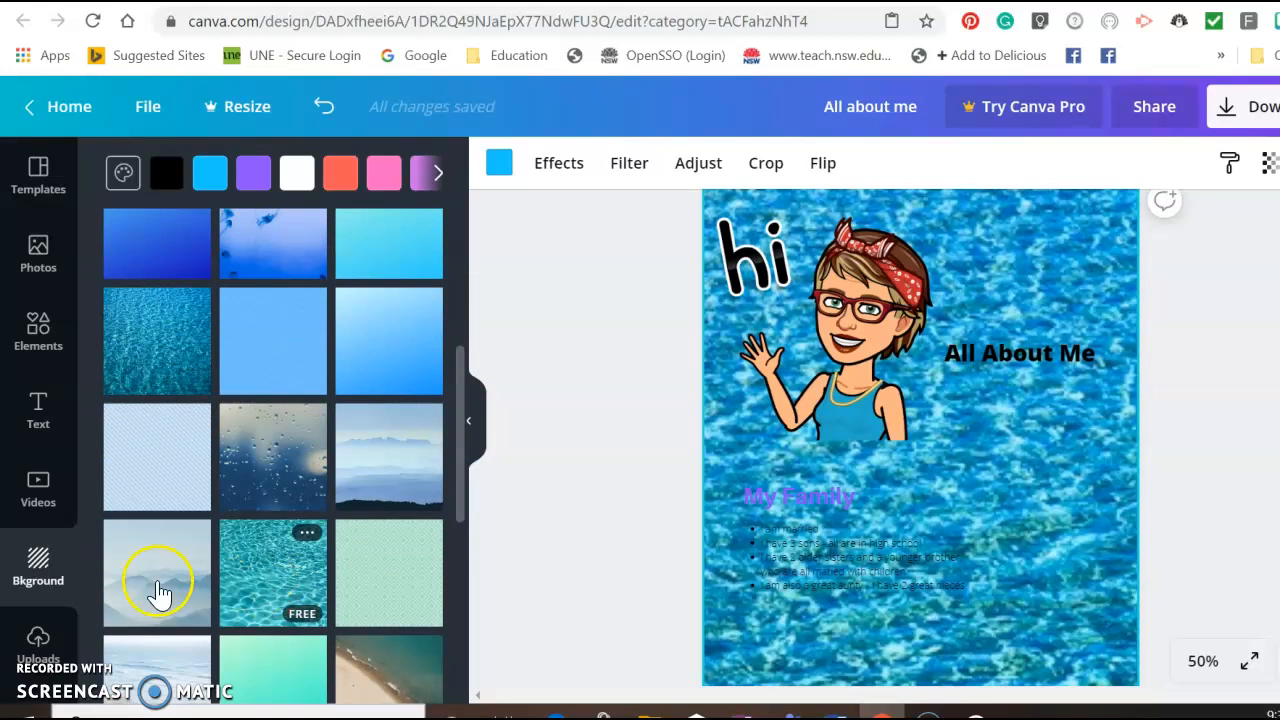
click(113, 598)
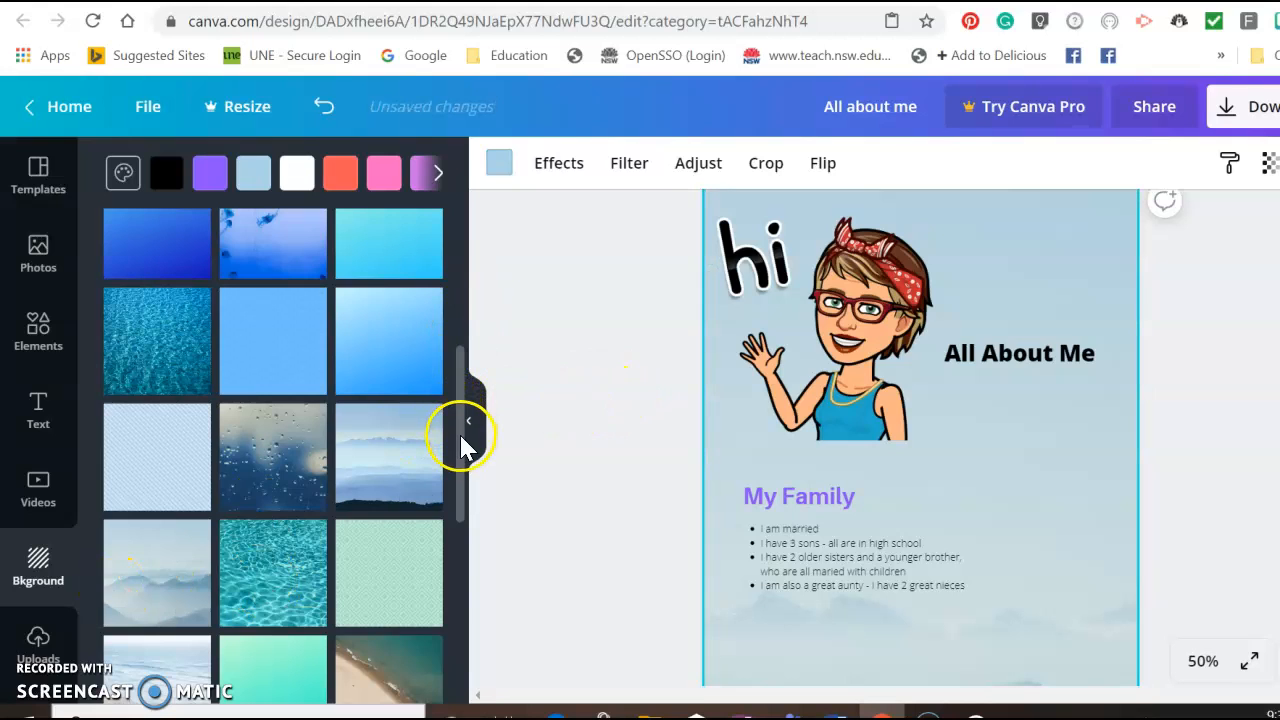
Look over the remaining backgrounds, the uploaded images, the stock videos and the infographic templates.
drag(462, 447, 462, 692)
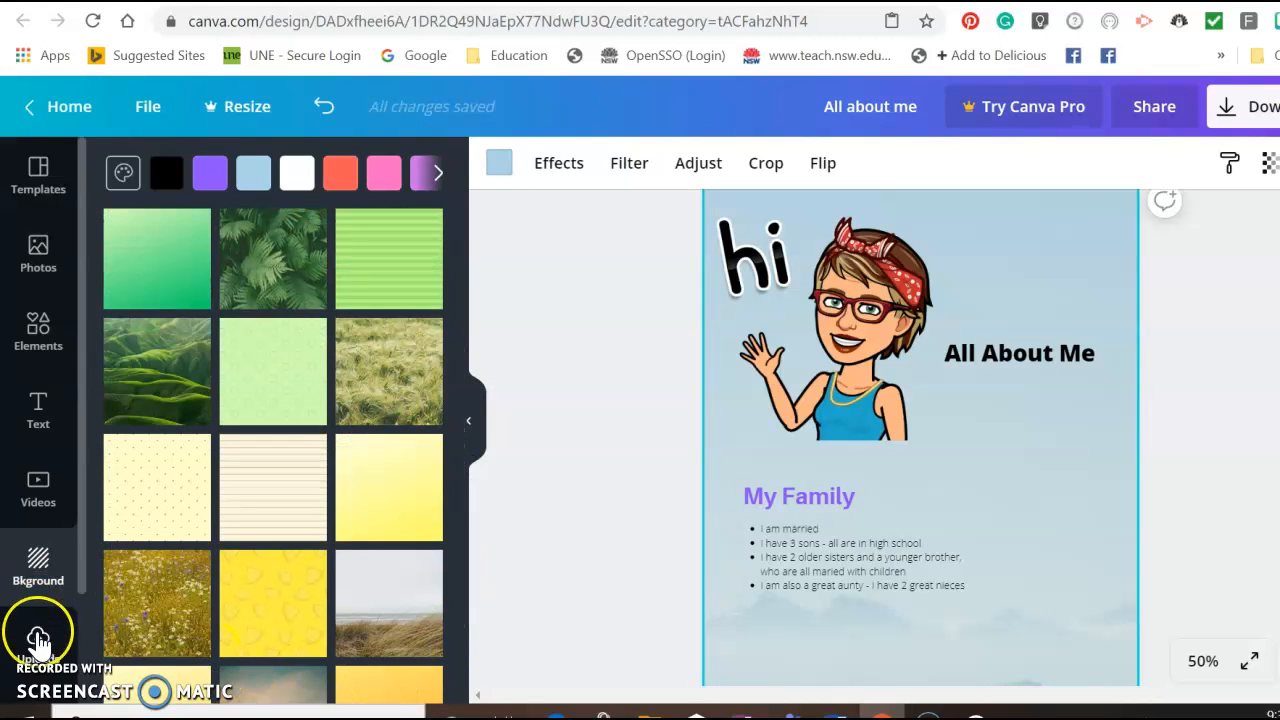
click(38, 645)
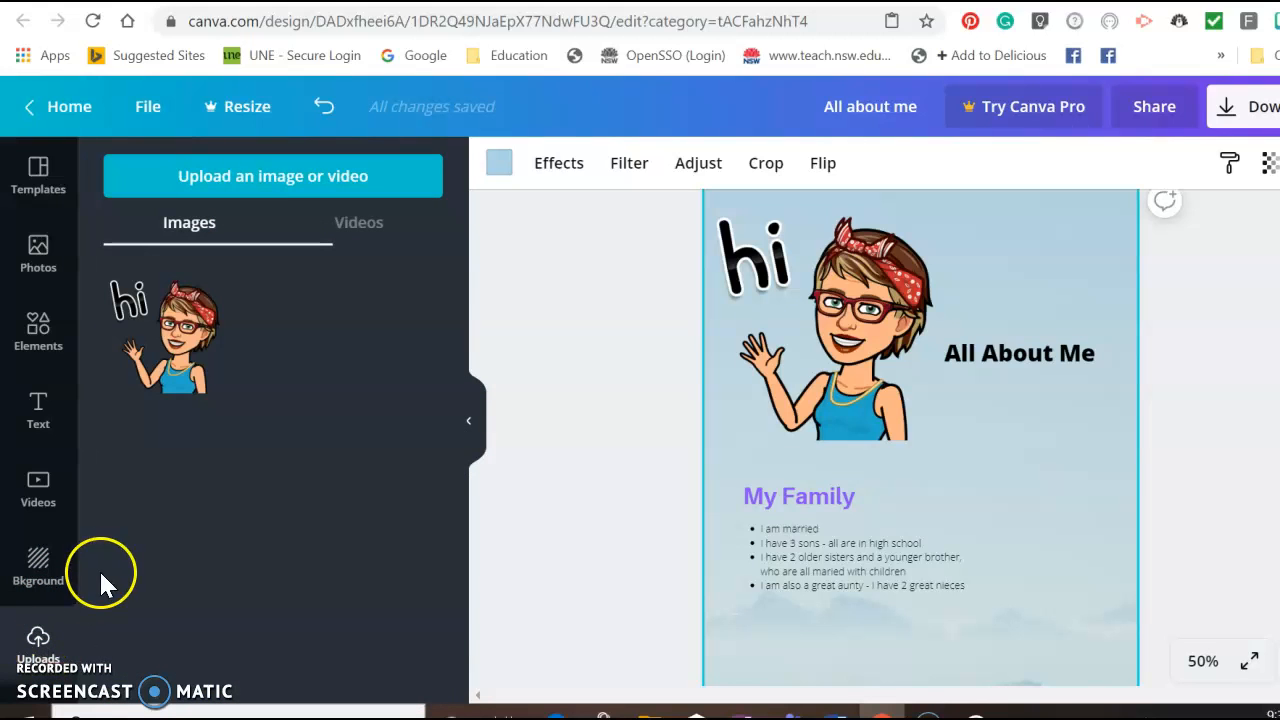
click(40, 492)
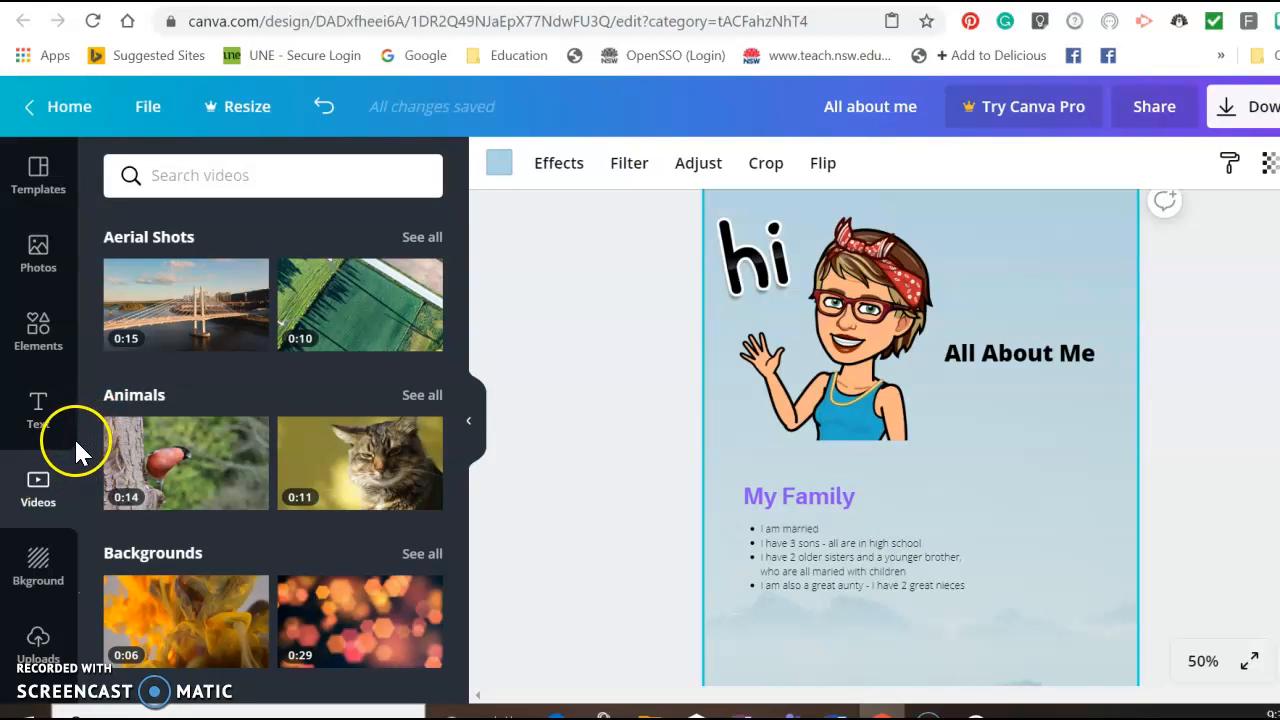
click(38, 170)
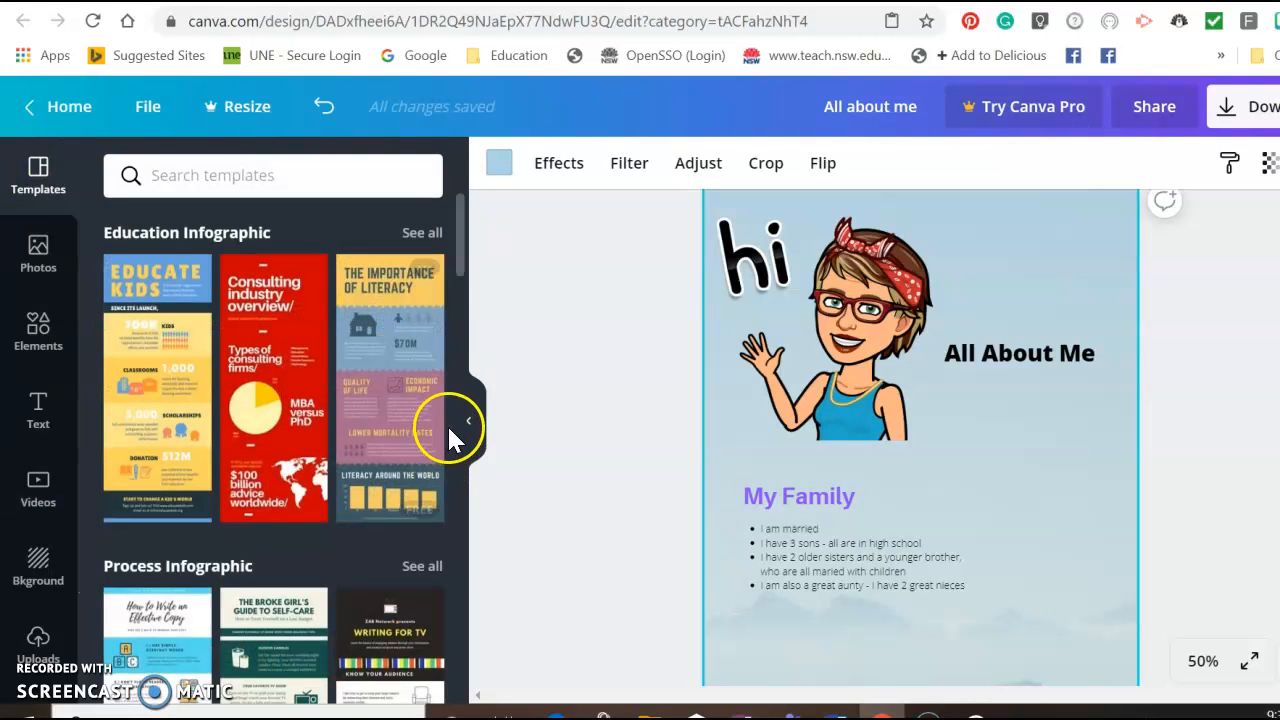
drag(463, 252, 497, 247)
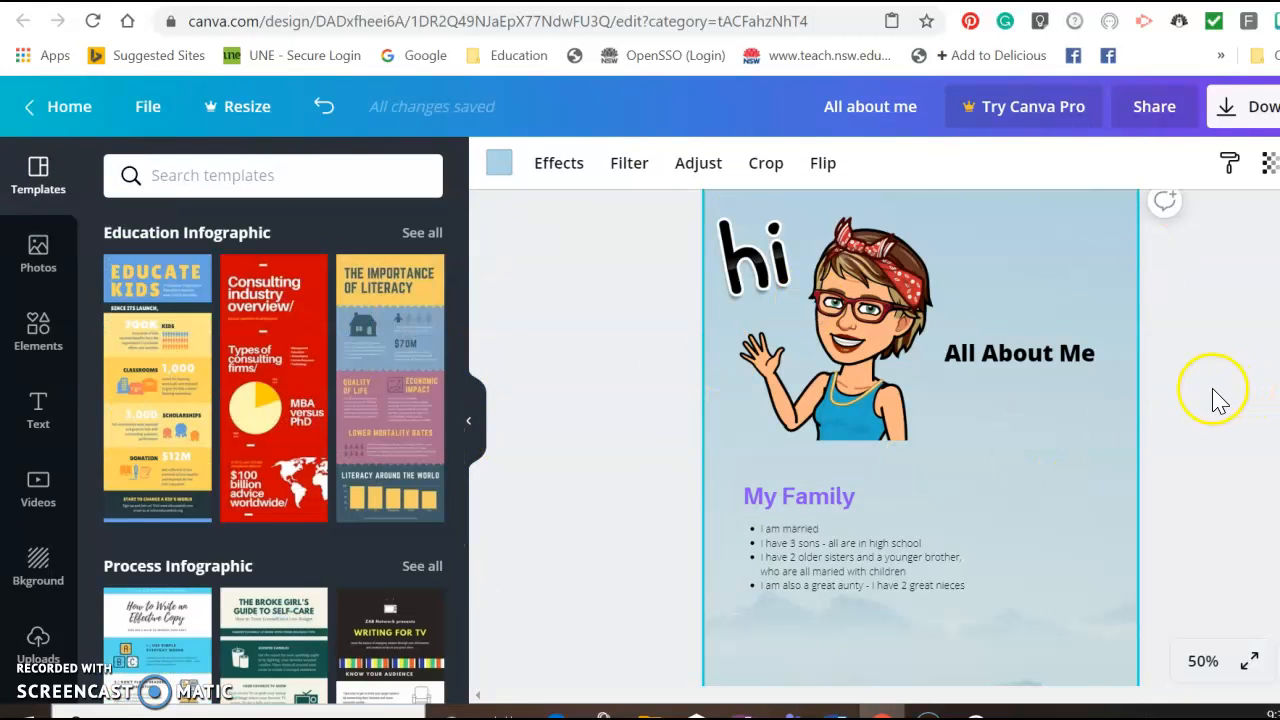
Download the infographic as a PDF Standard file and dismiss the Canva Pro trial offer.
click(1250, 108)
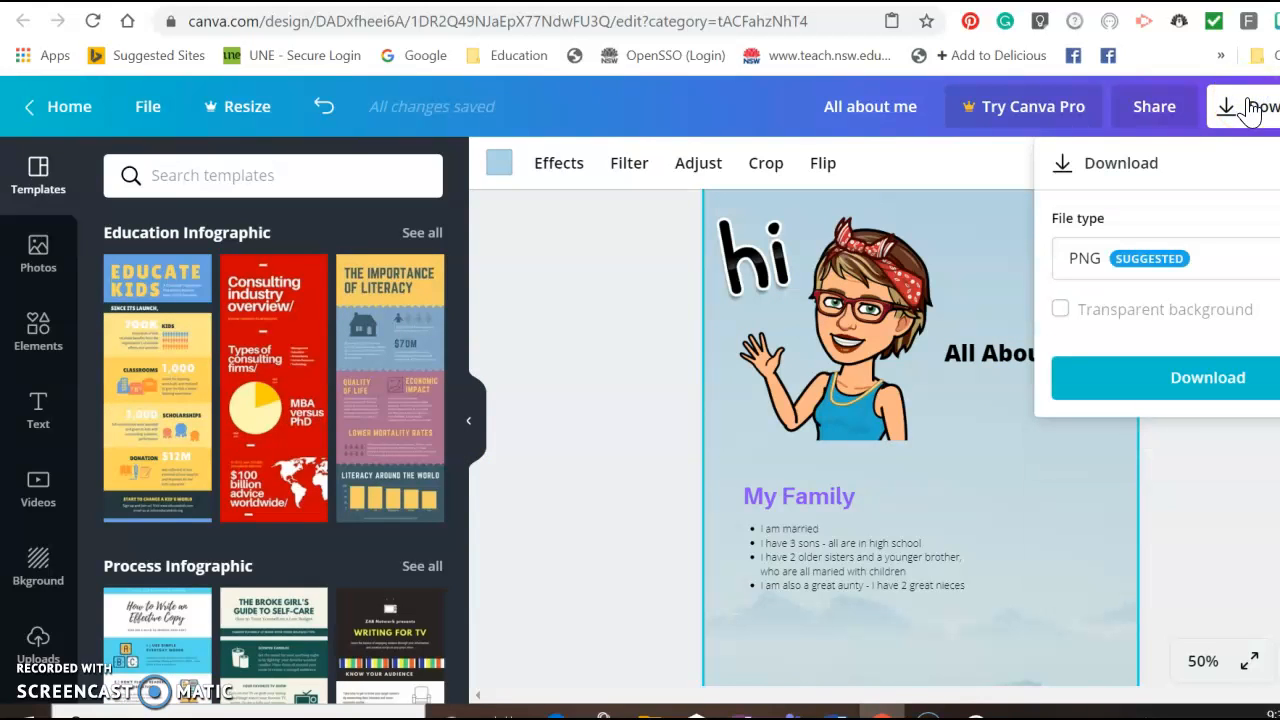
click(1226, 272)
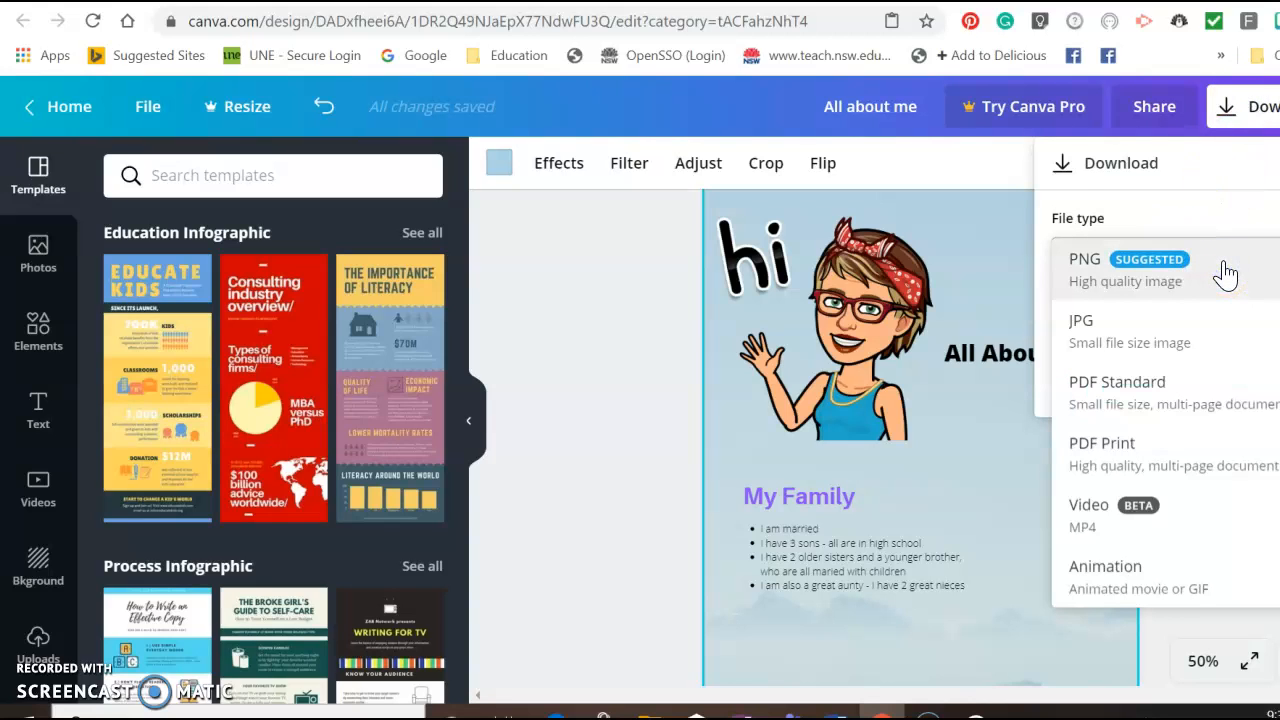
click(1175, 400)
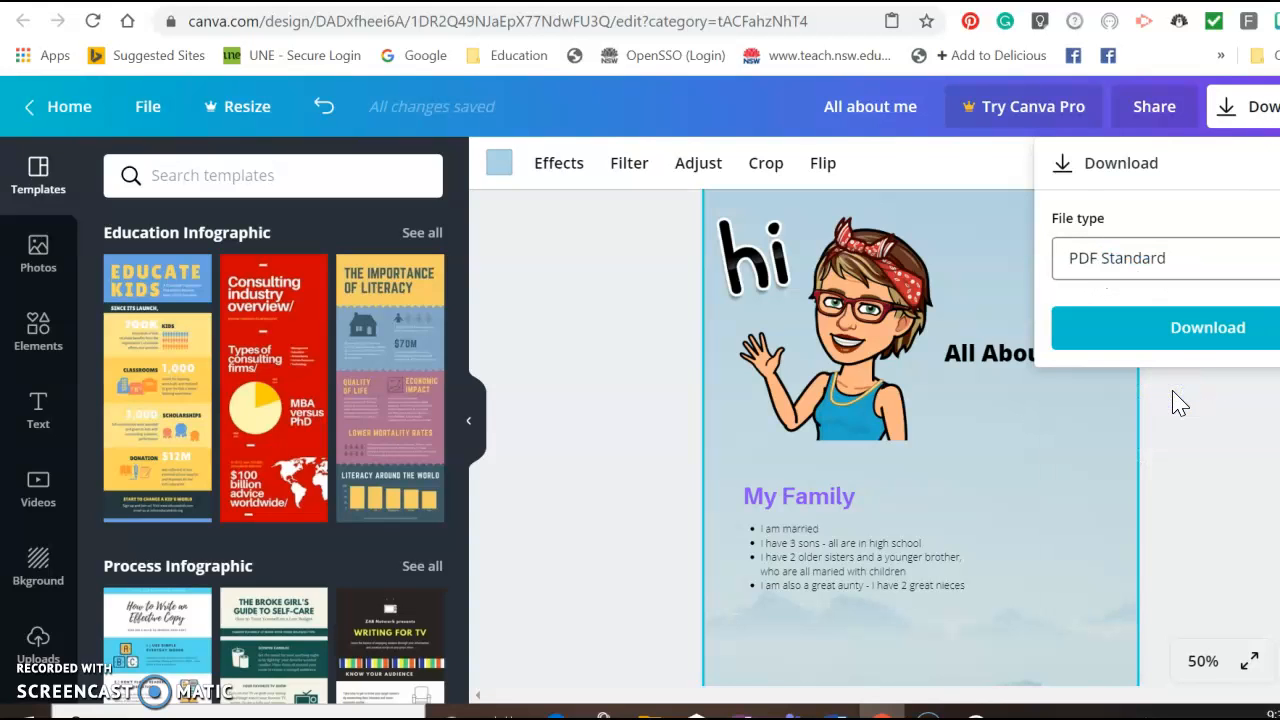
click(1194, 330)
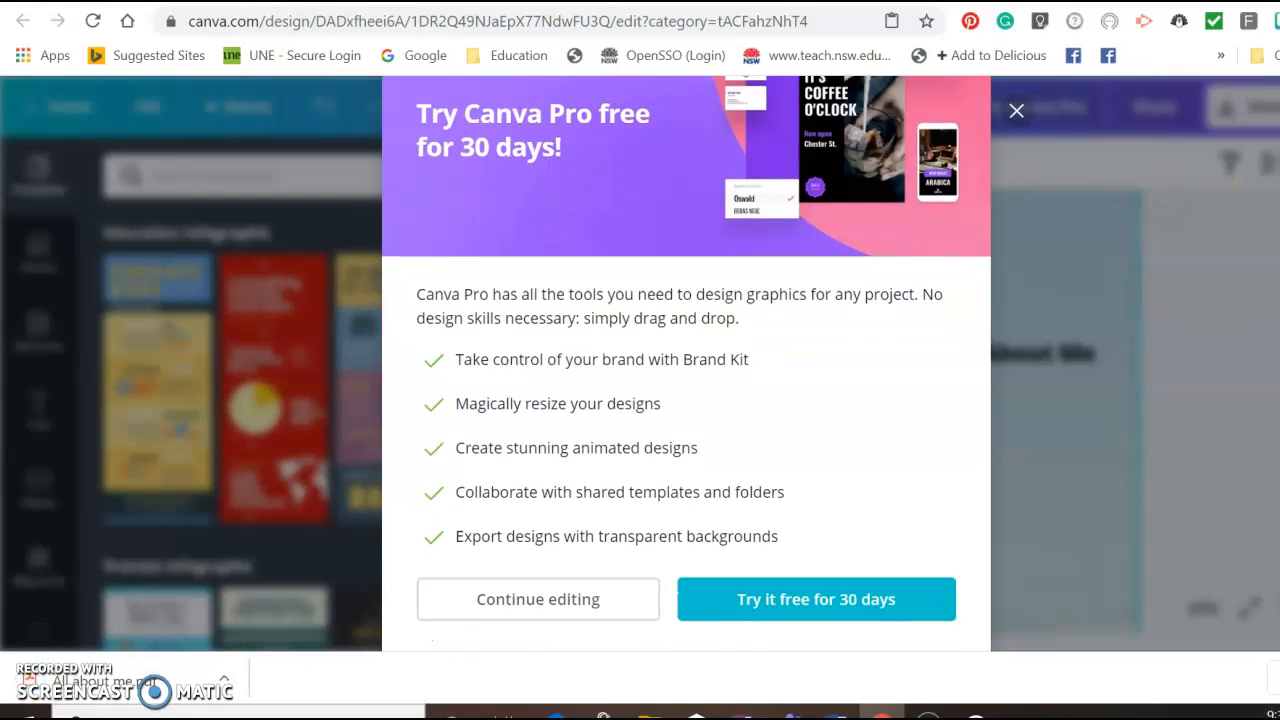
click(1013, 113)
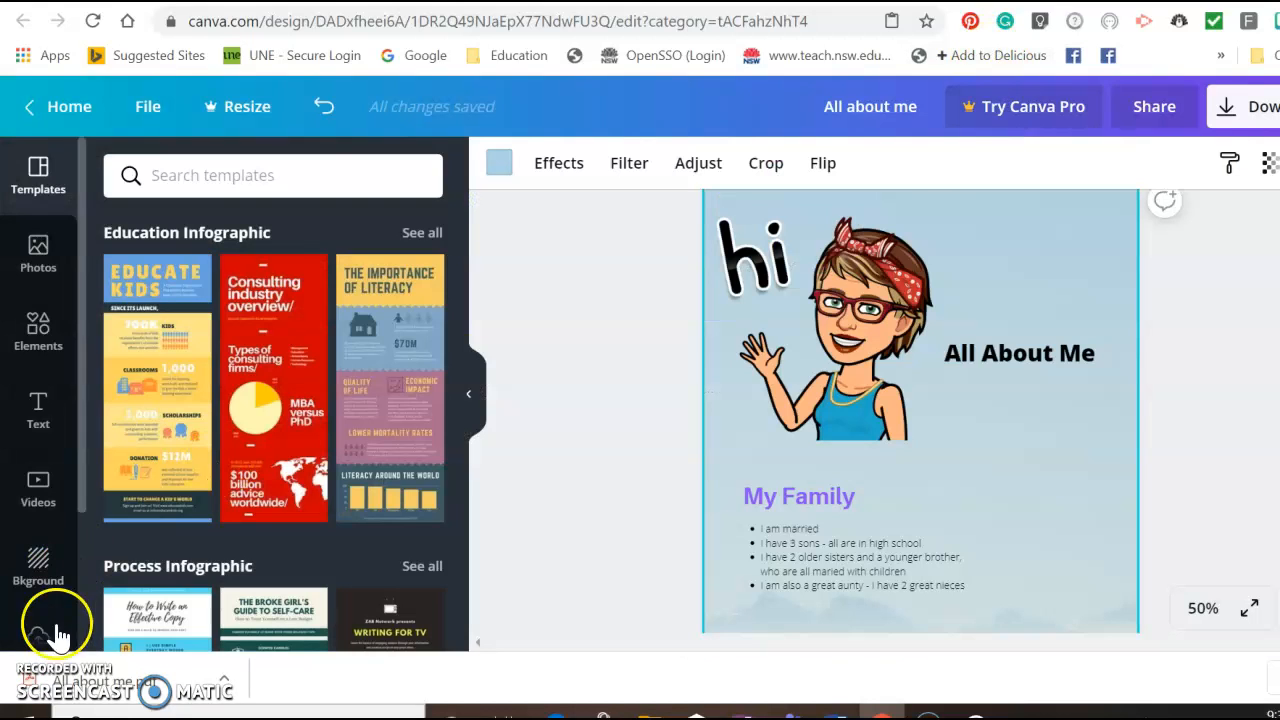
Open the downloaded "All about me.pdf" and review the whole page from the avatar down to the mountain background.
click(95, 685)
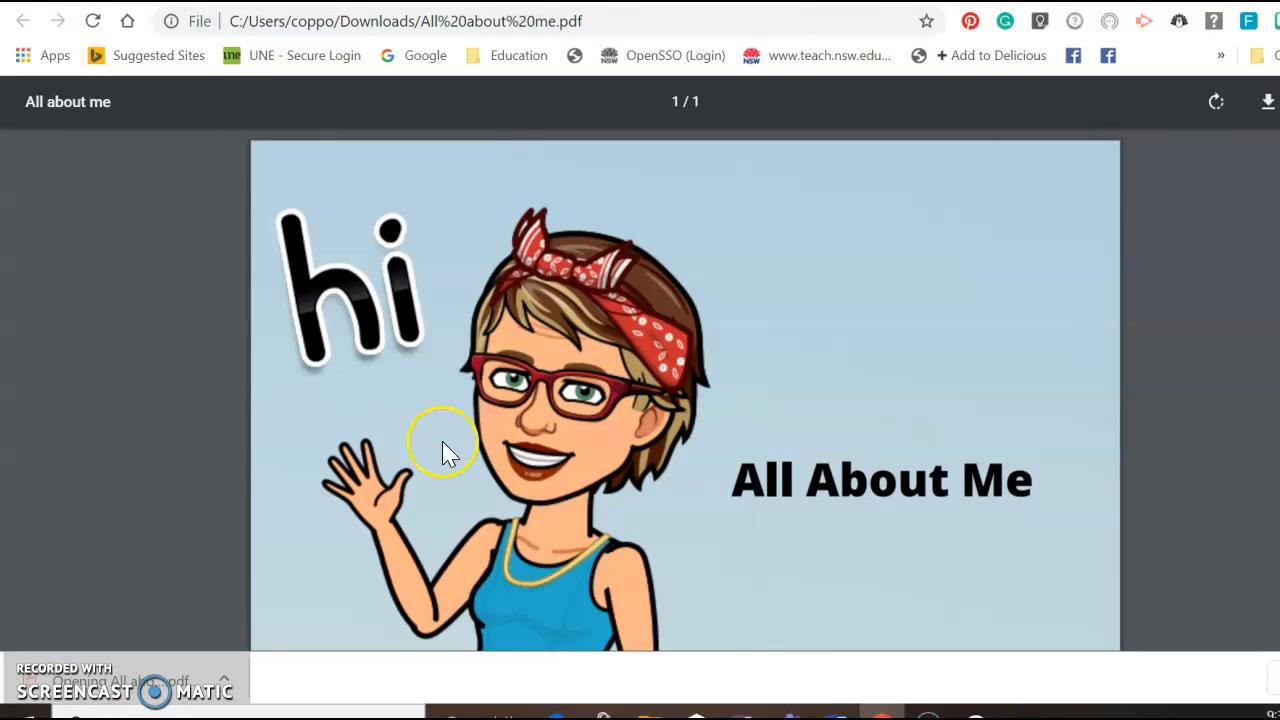
scroll(685, 416, down, 15)
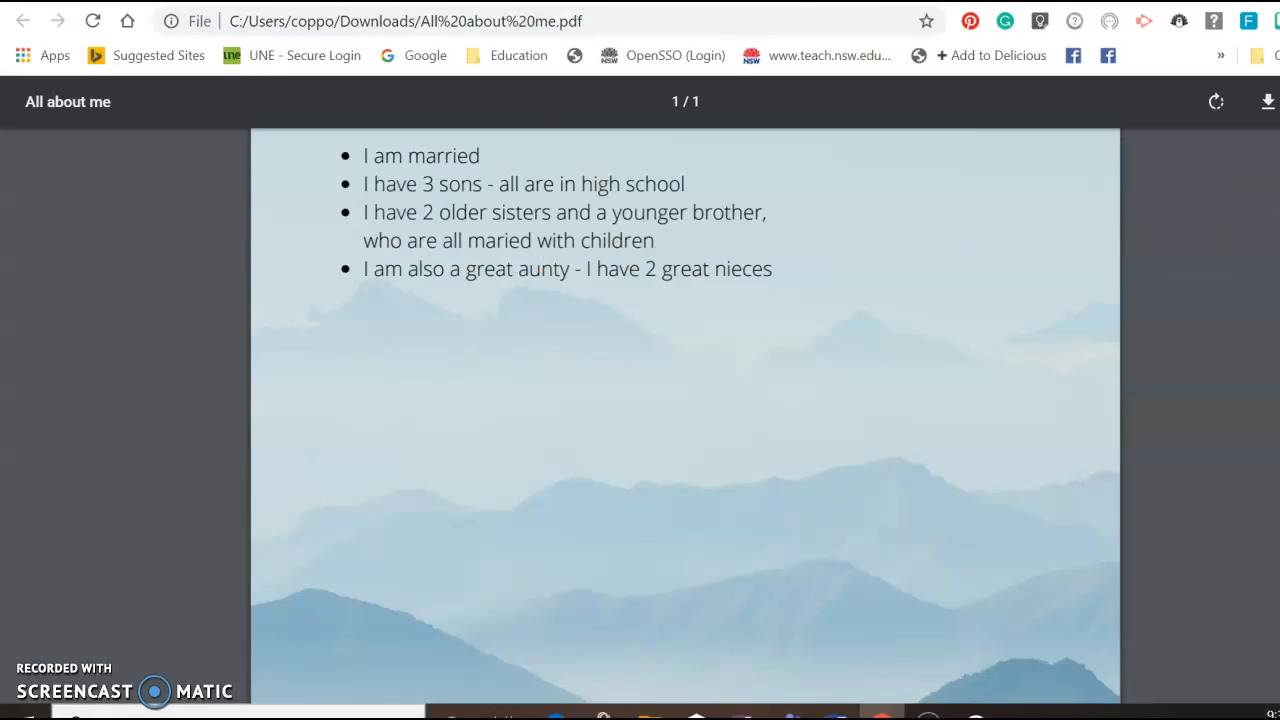
scroll(685, 416, down, 10)
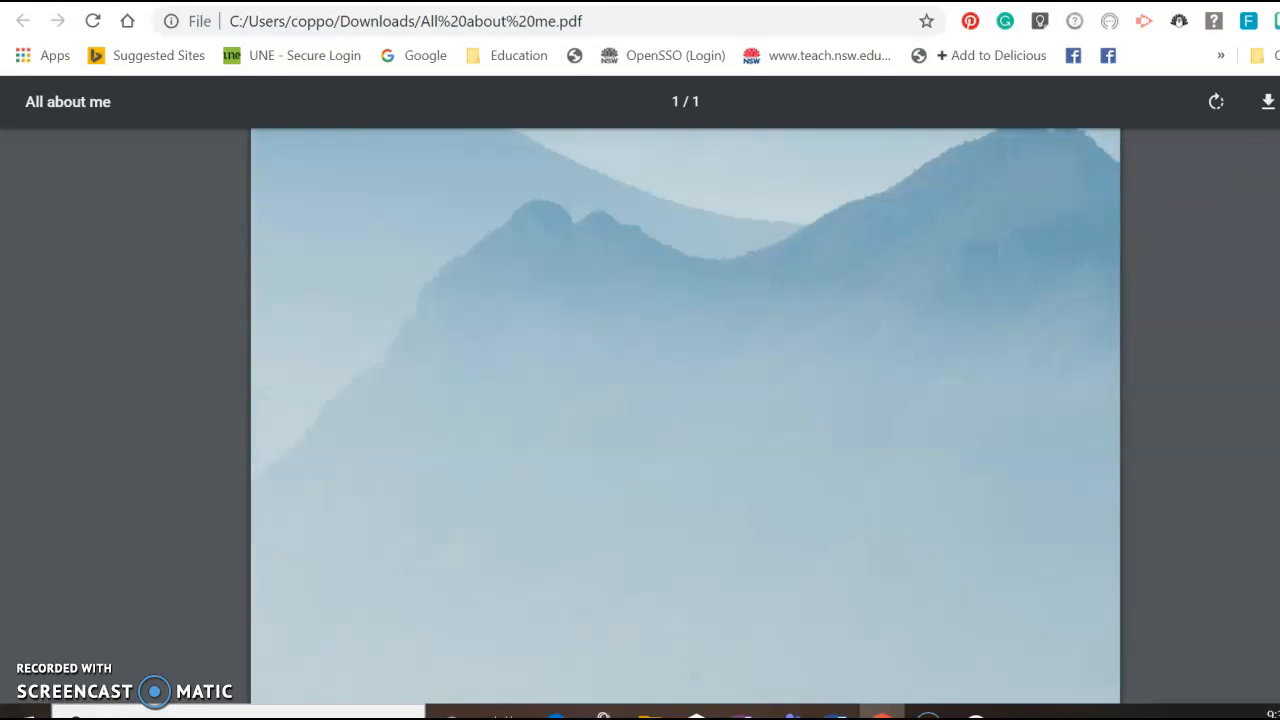
scroll(685, 416, up, 6)
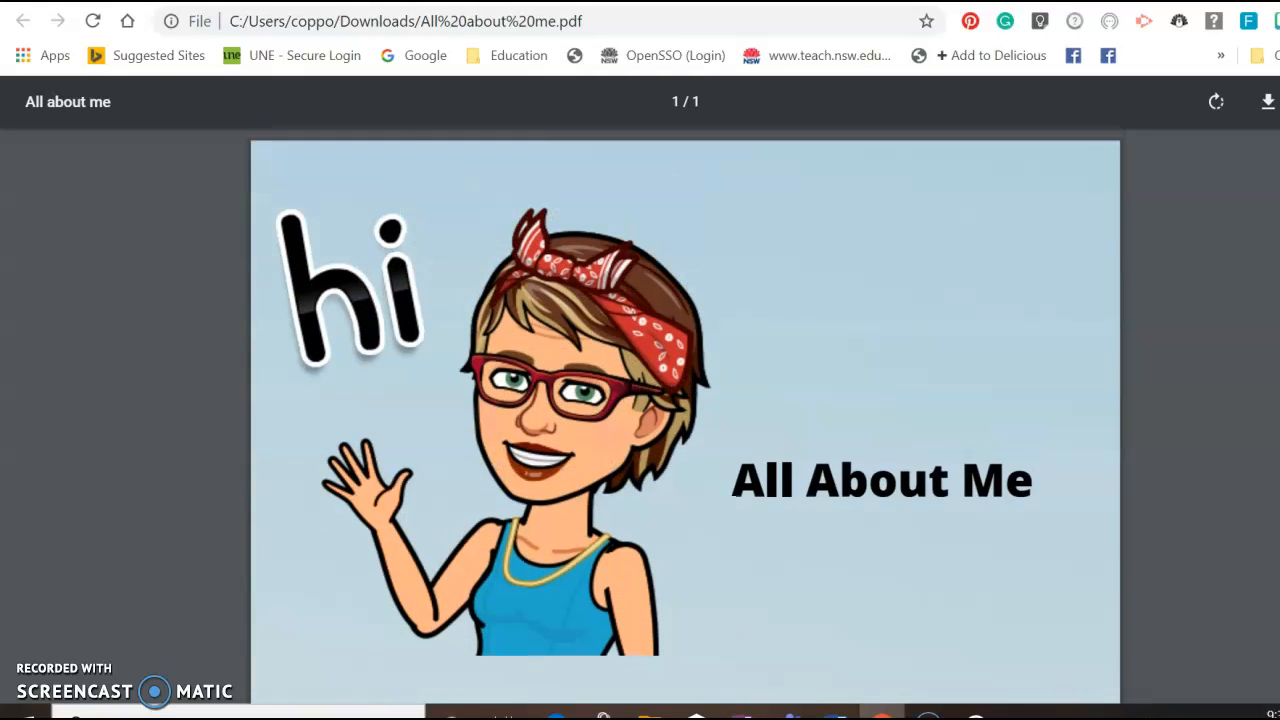
scroll(685, 416, down, 3)
scroll(685, 416, up, 3)
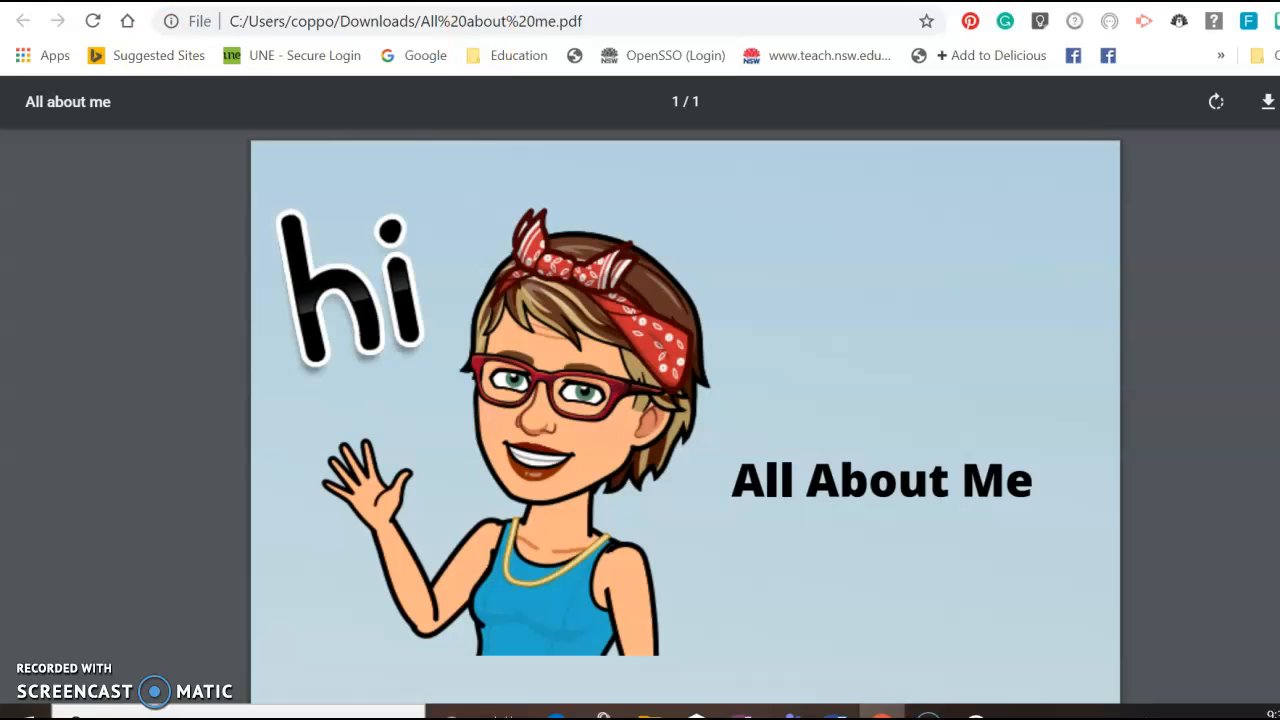